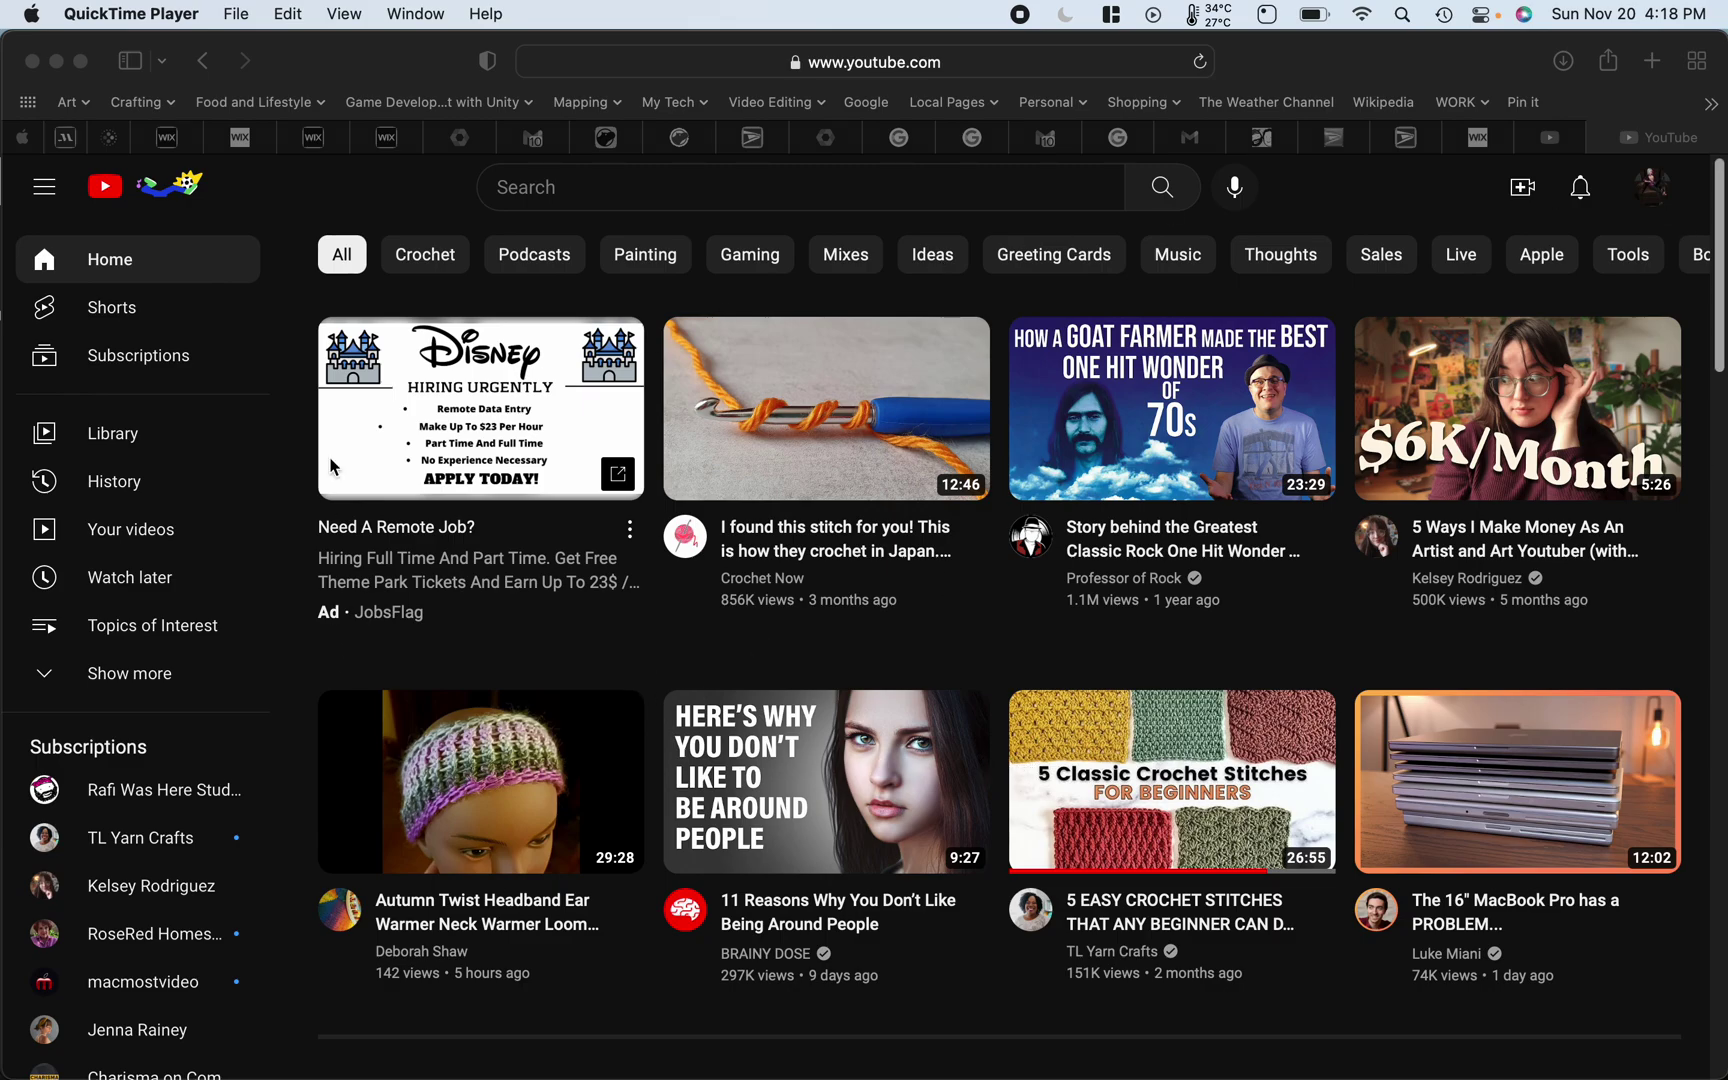
- Bring the Safari window with the YouTube home feed to the front and open the account menu
left_click(1657, 199)
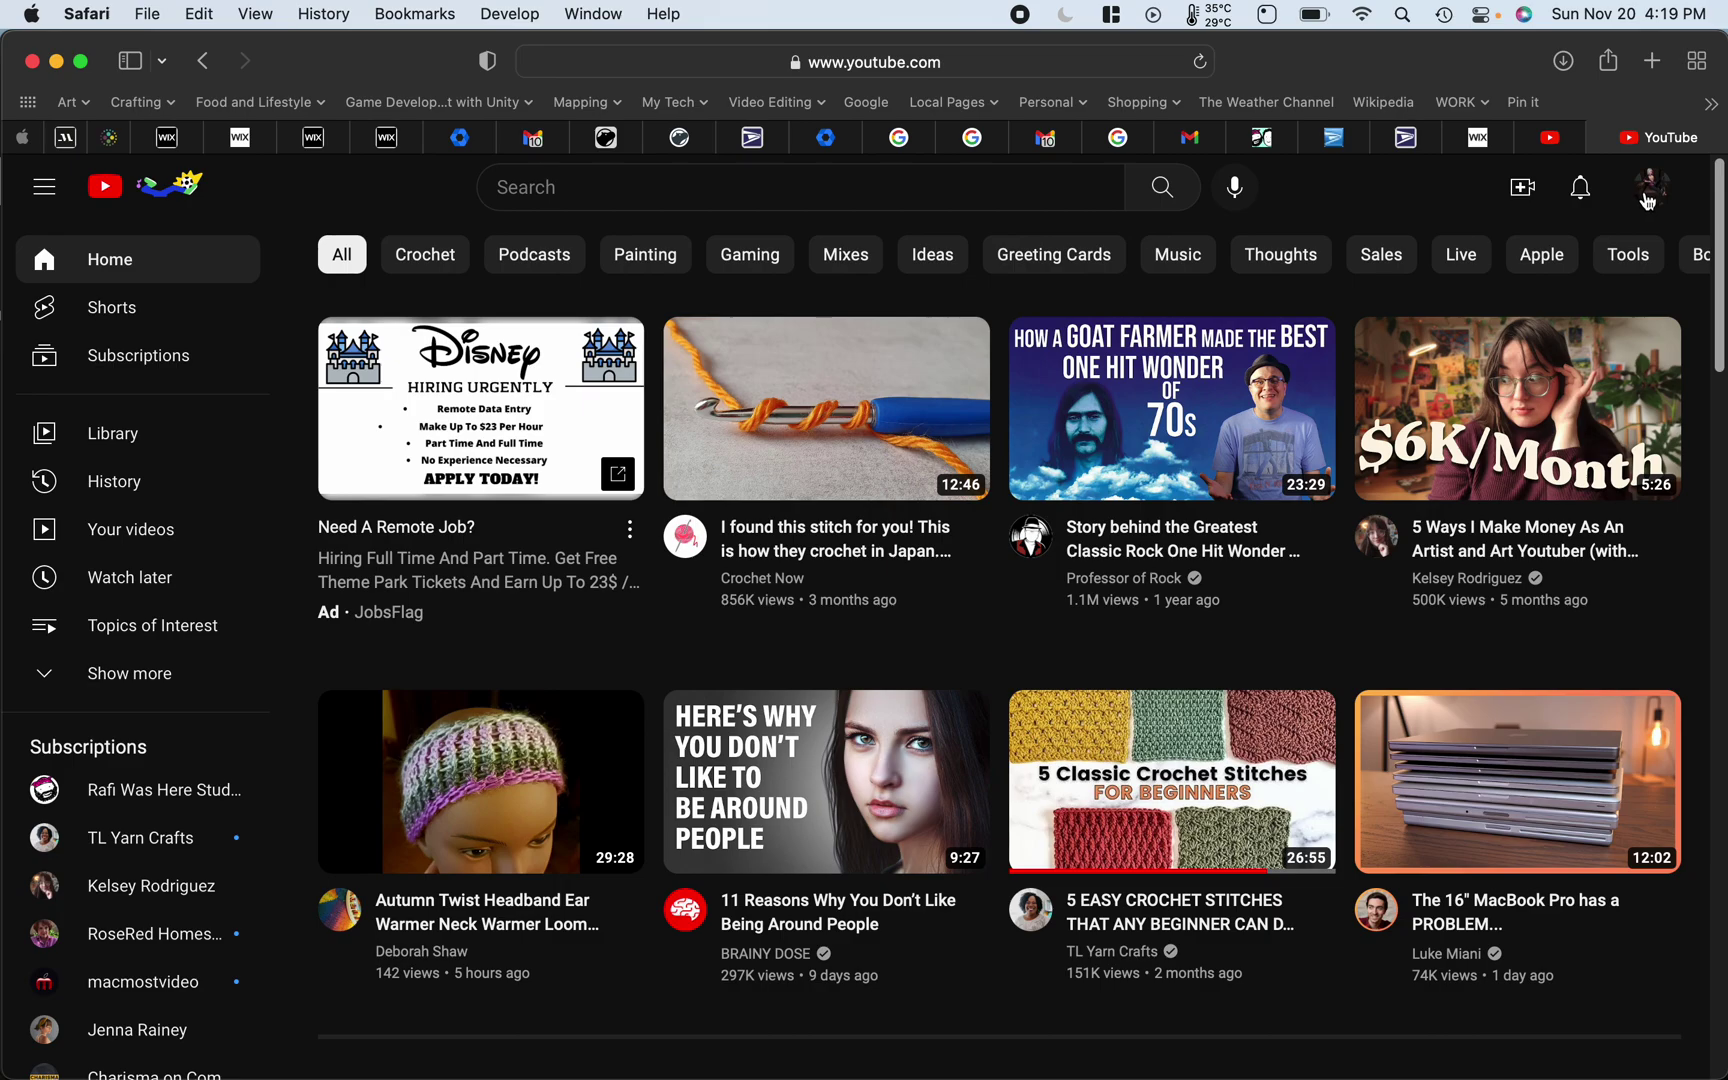
left_click(1645, 203)
- Close the blank Untitled tab, open Your channel in a new tab, and scroll down to Created playlists
right_click(1393, 324)
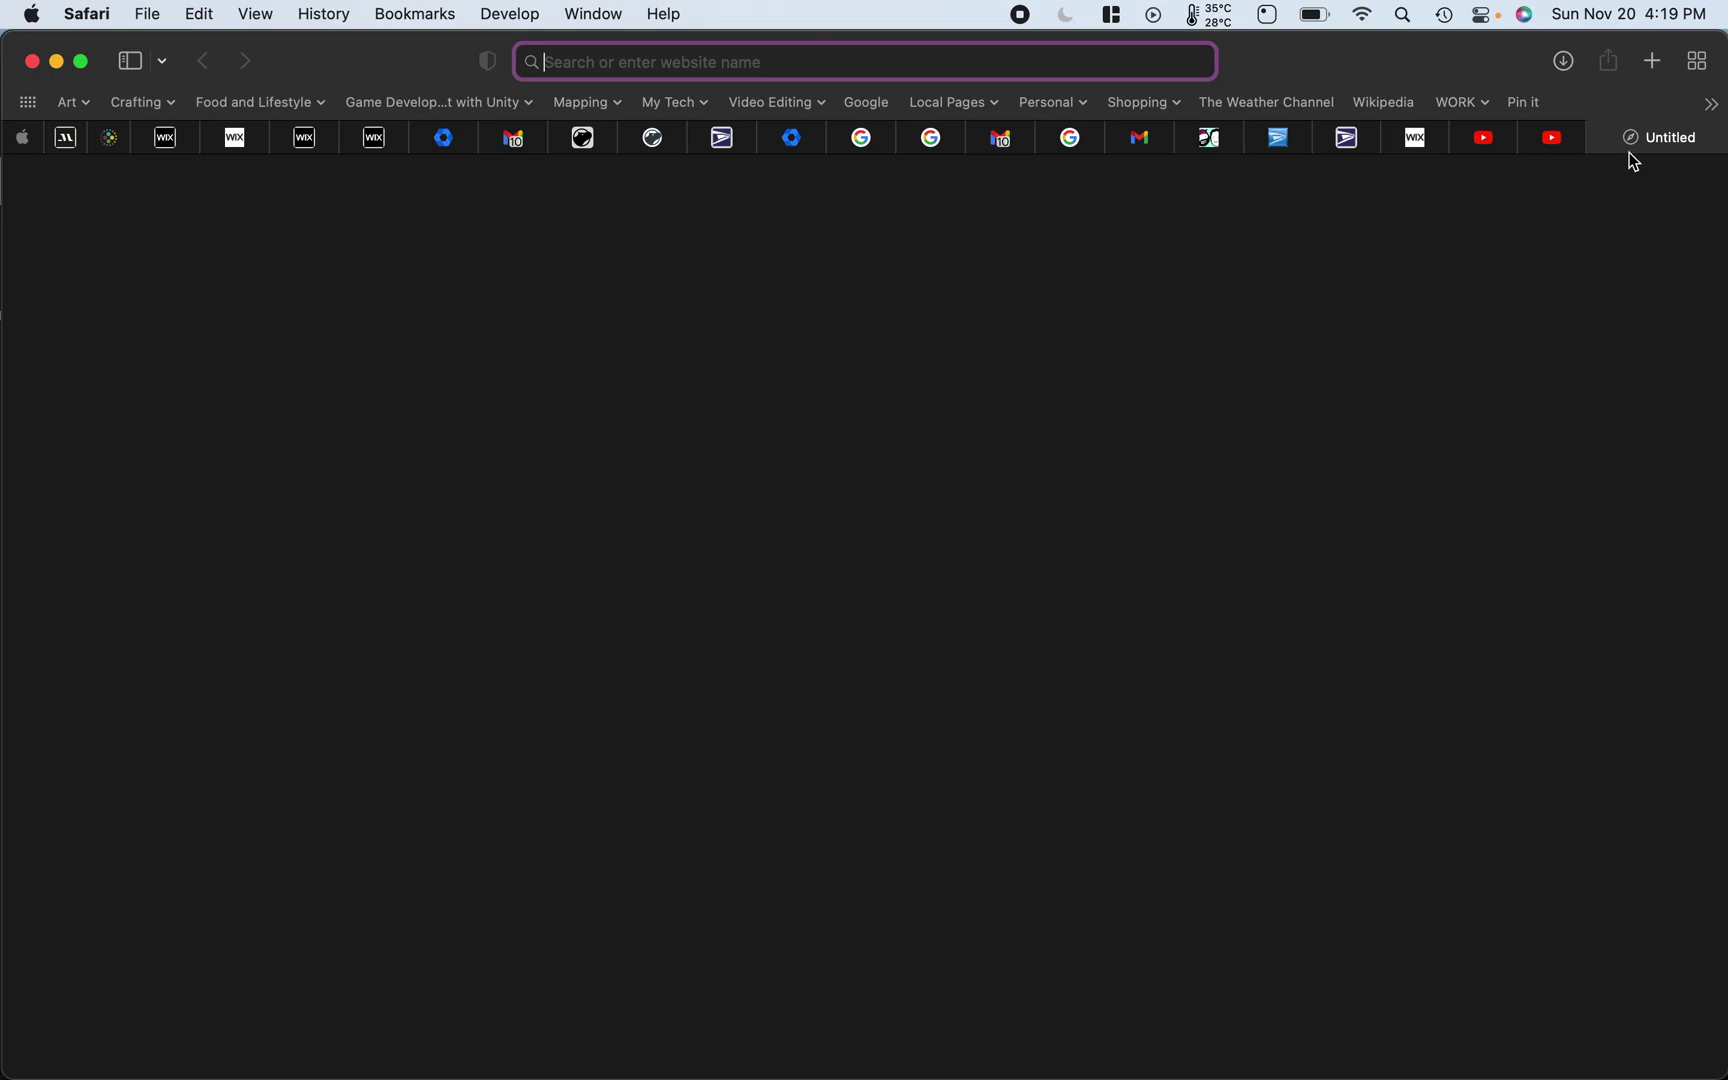
left_click(1601, 138)
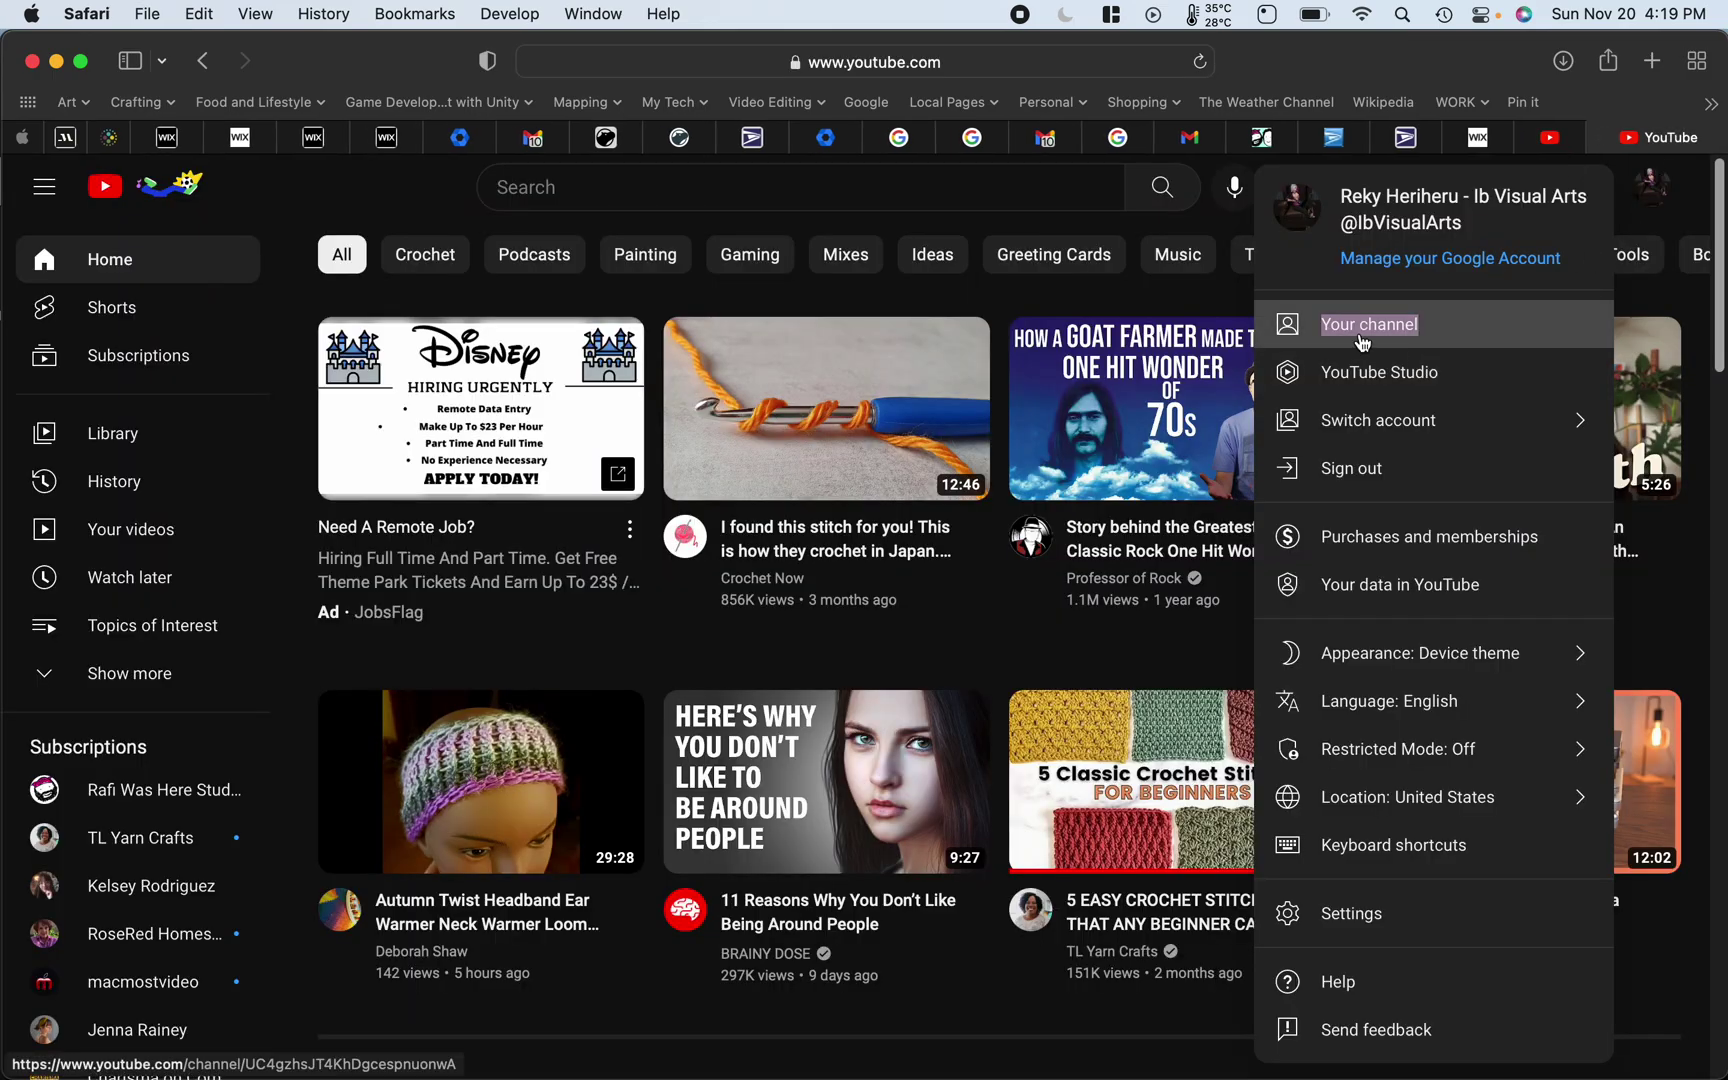
right_click(1328, 328)
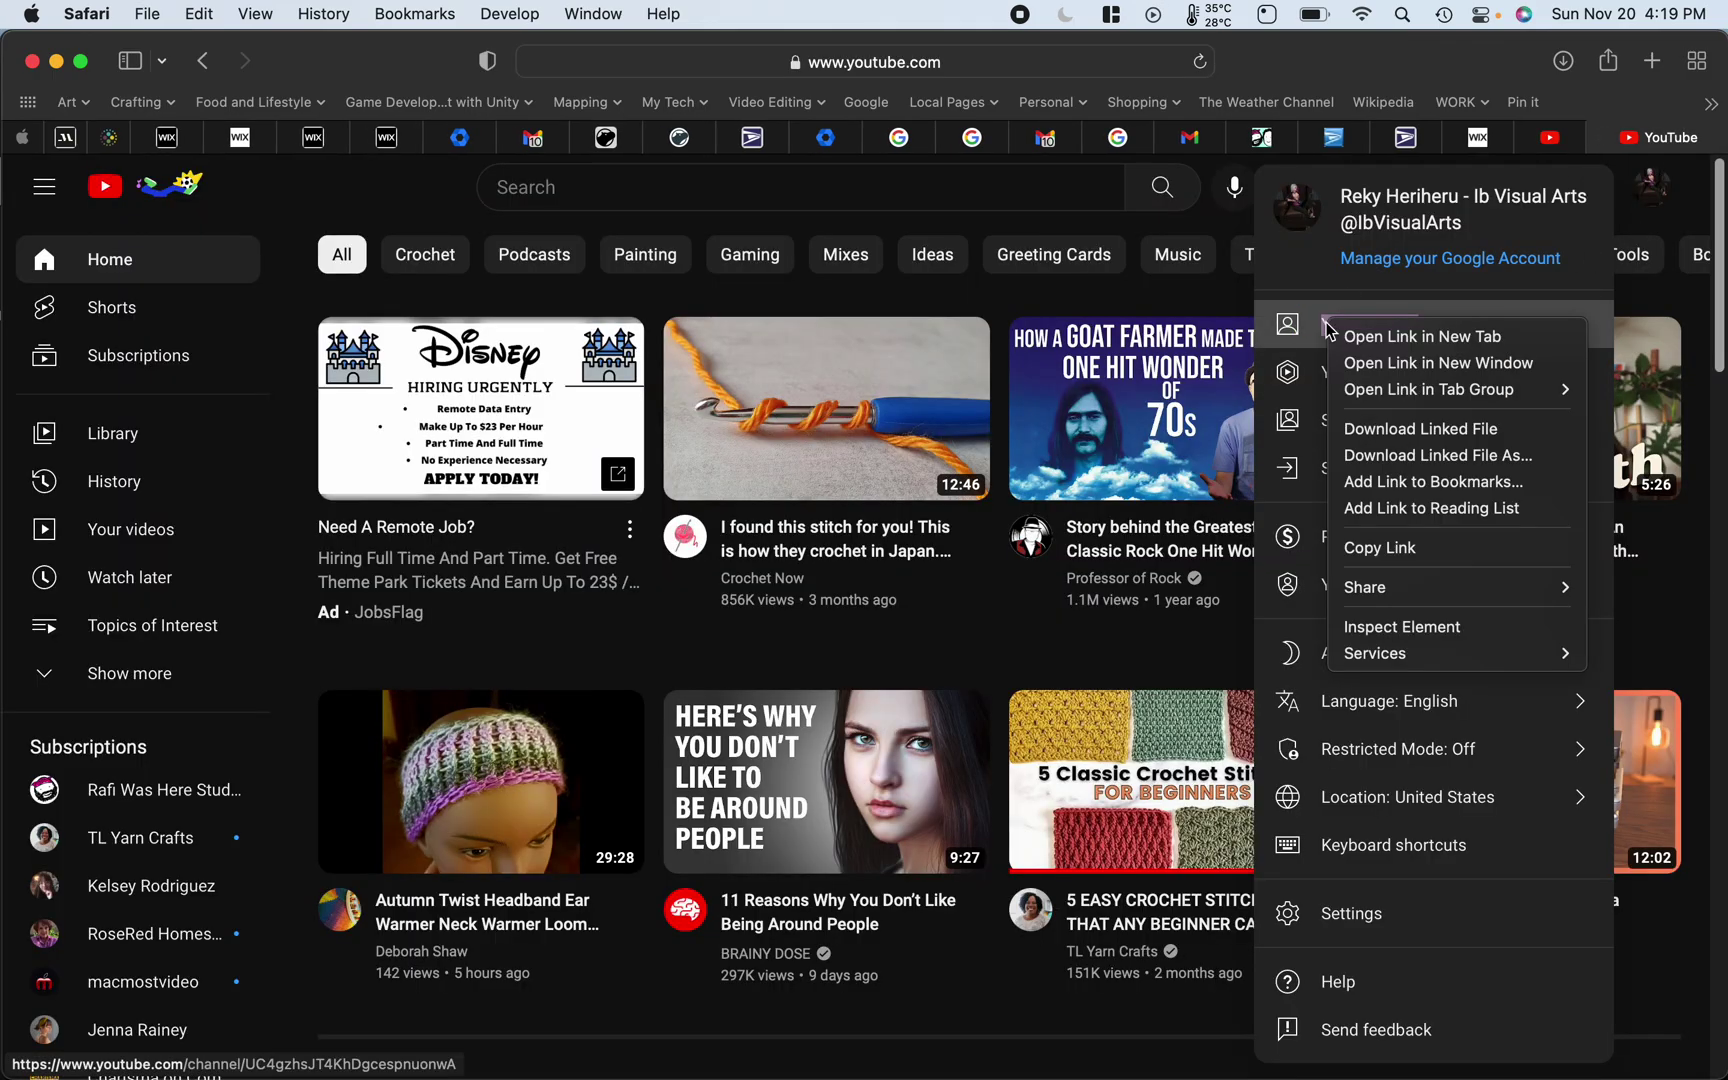
left_click(1390, 337)
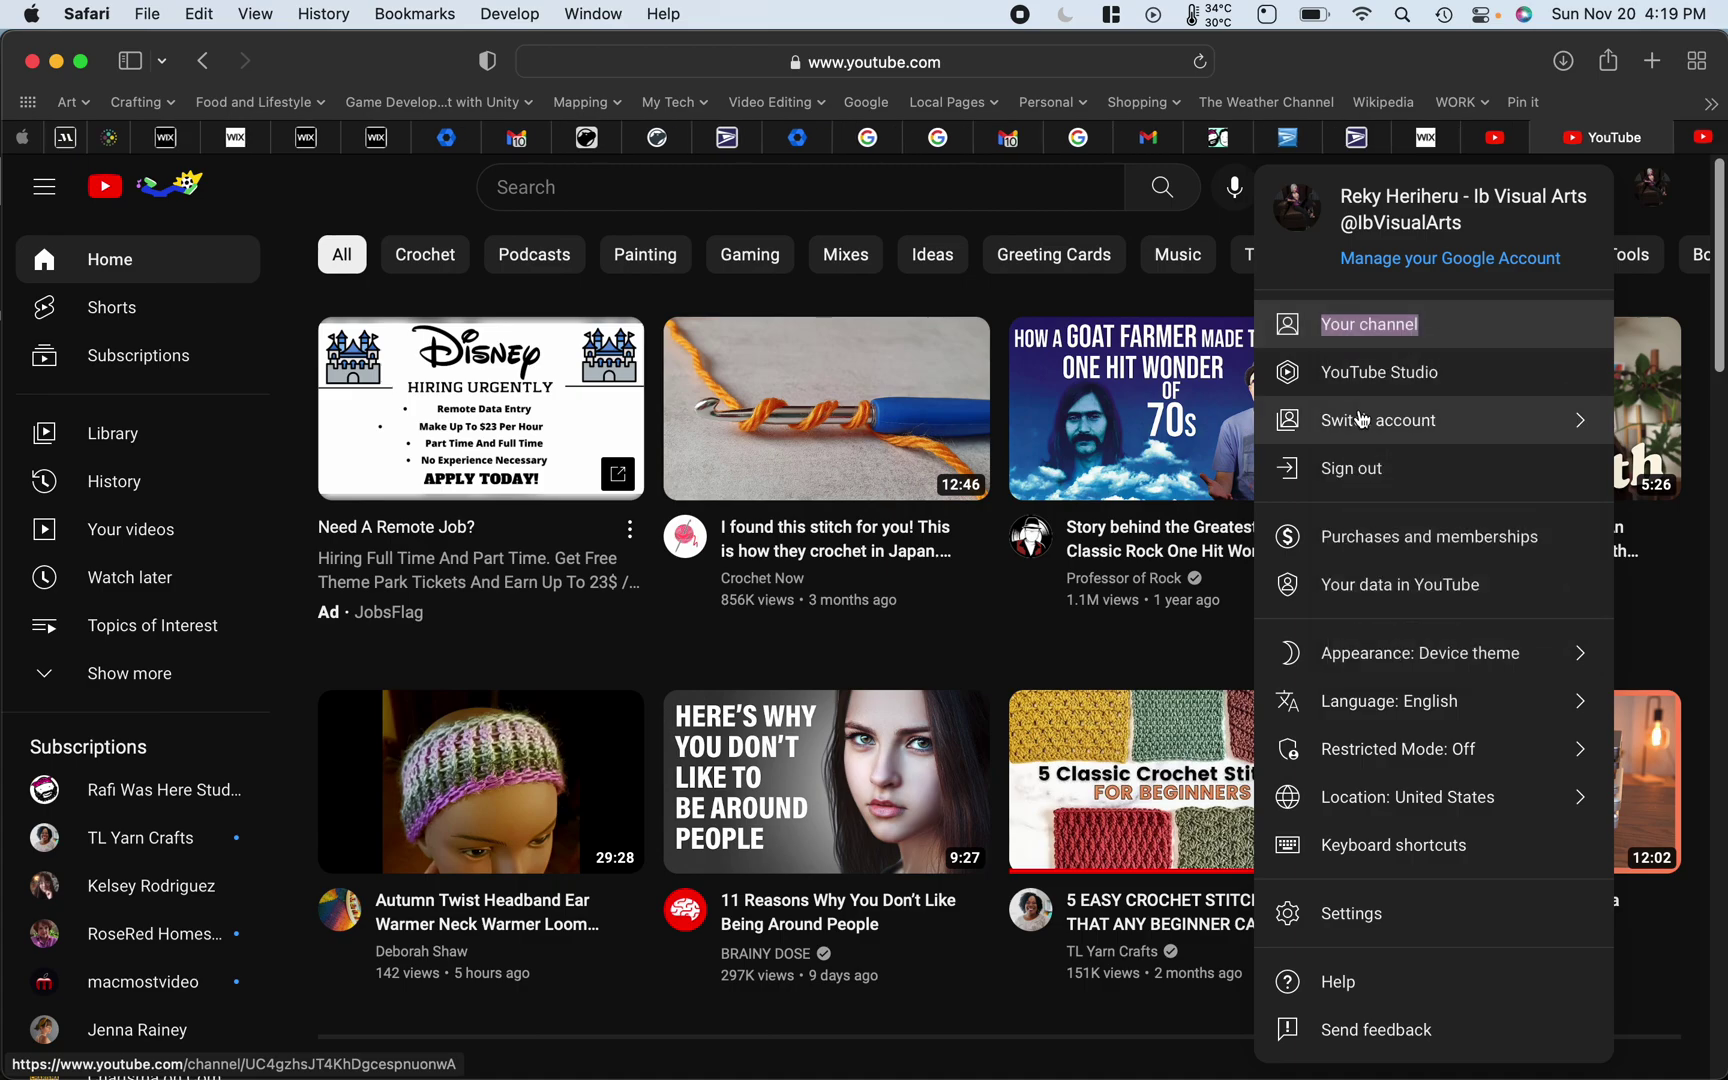
left_click(1704, 138)
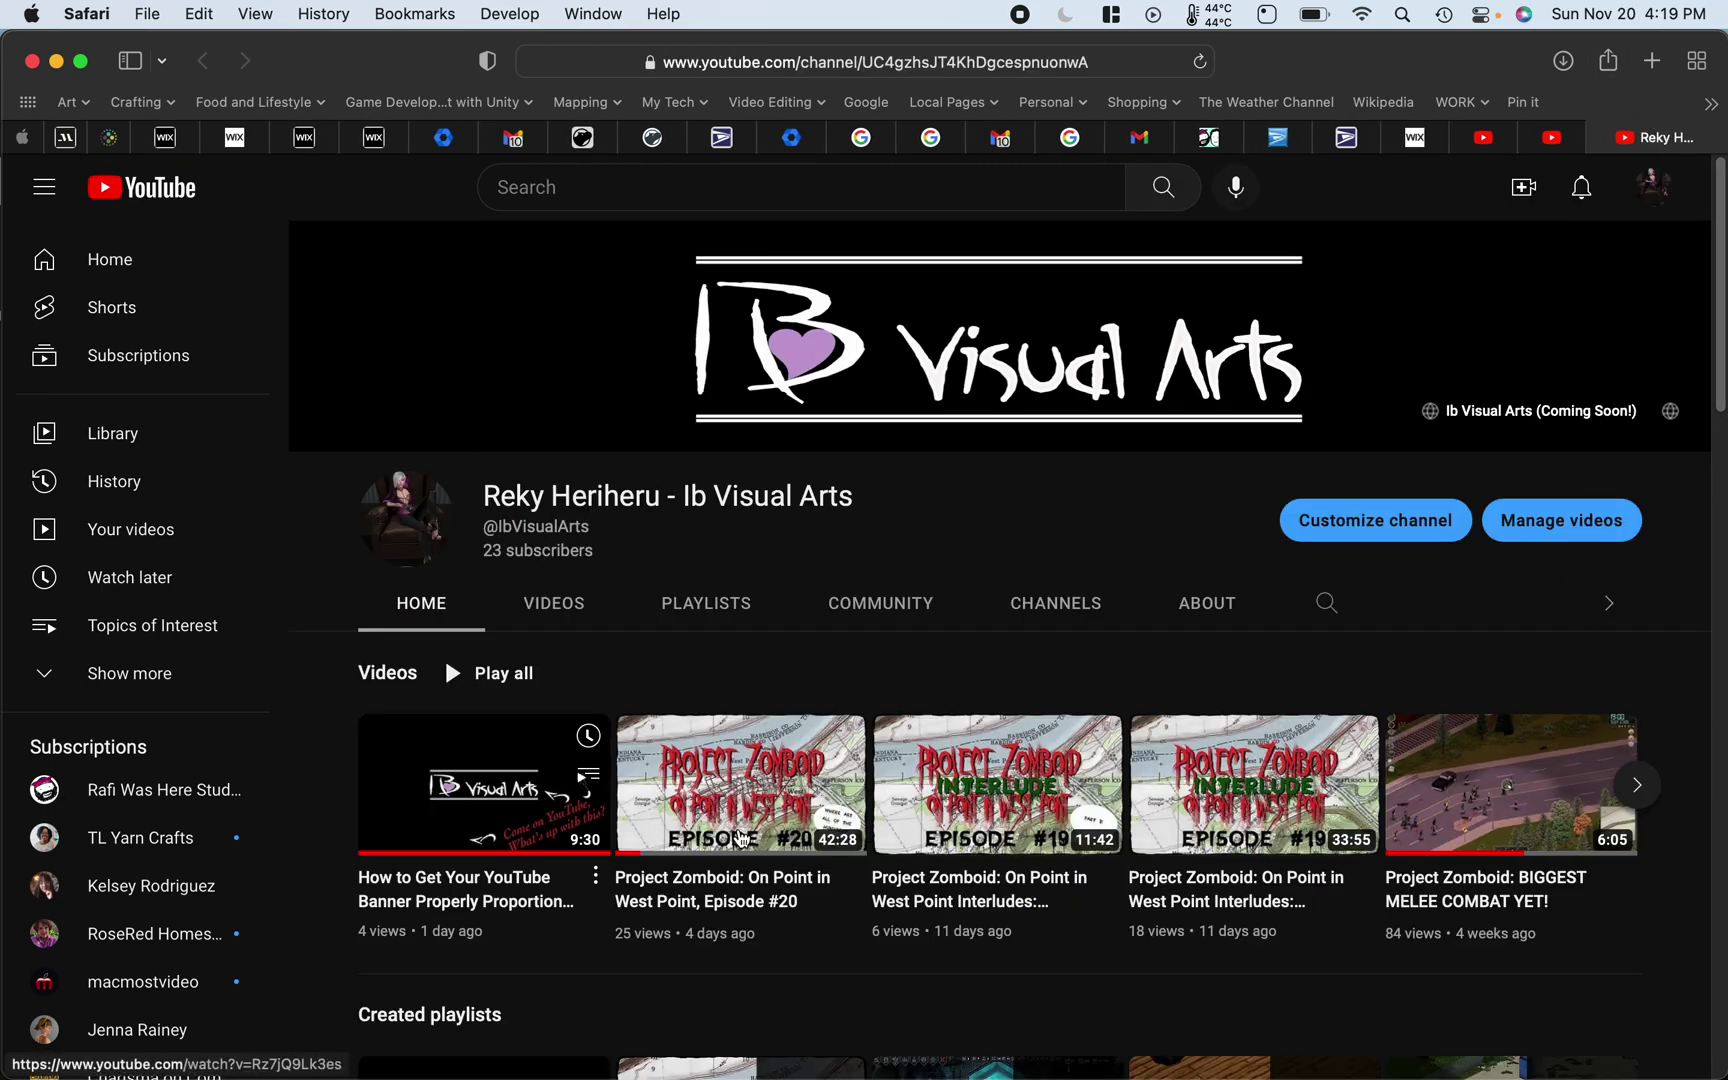
scroll(1195, 455, "down", 1)
scroll(1195, 455, "down", 5)
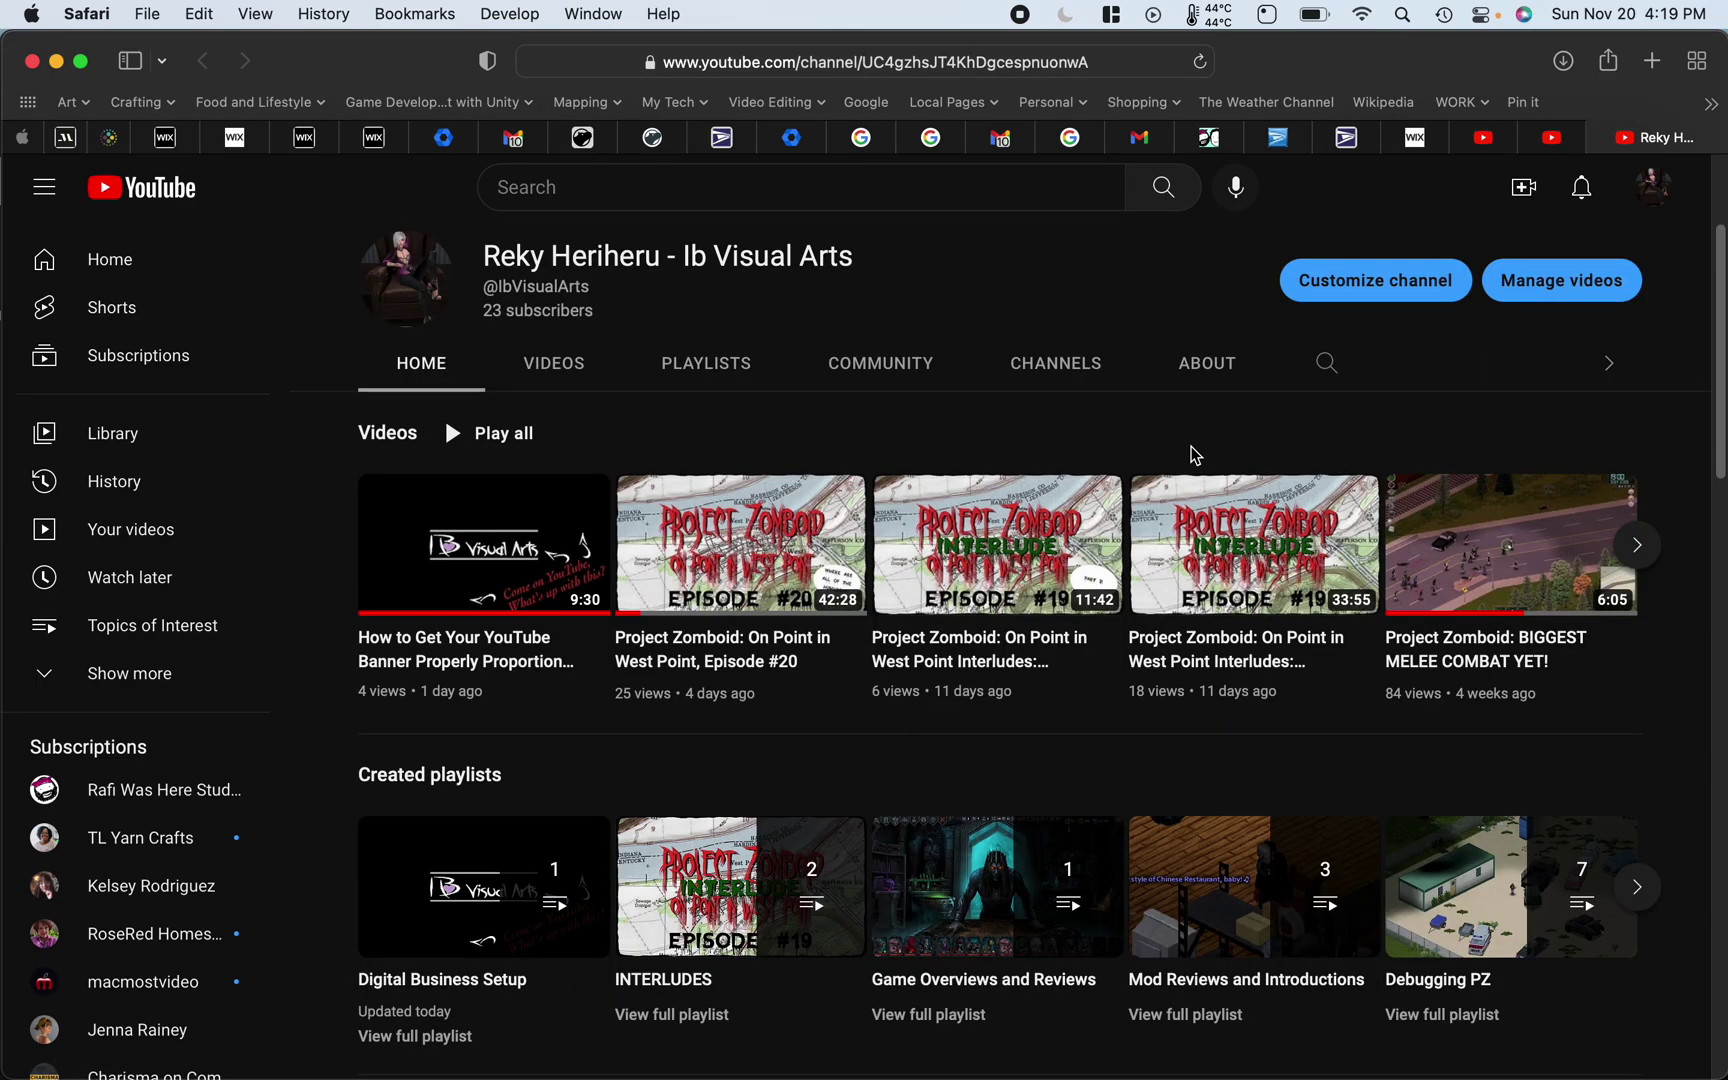
scroll(1193, 457, "down", 1)
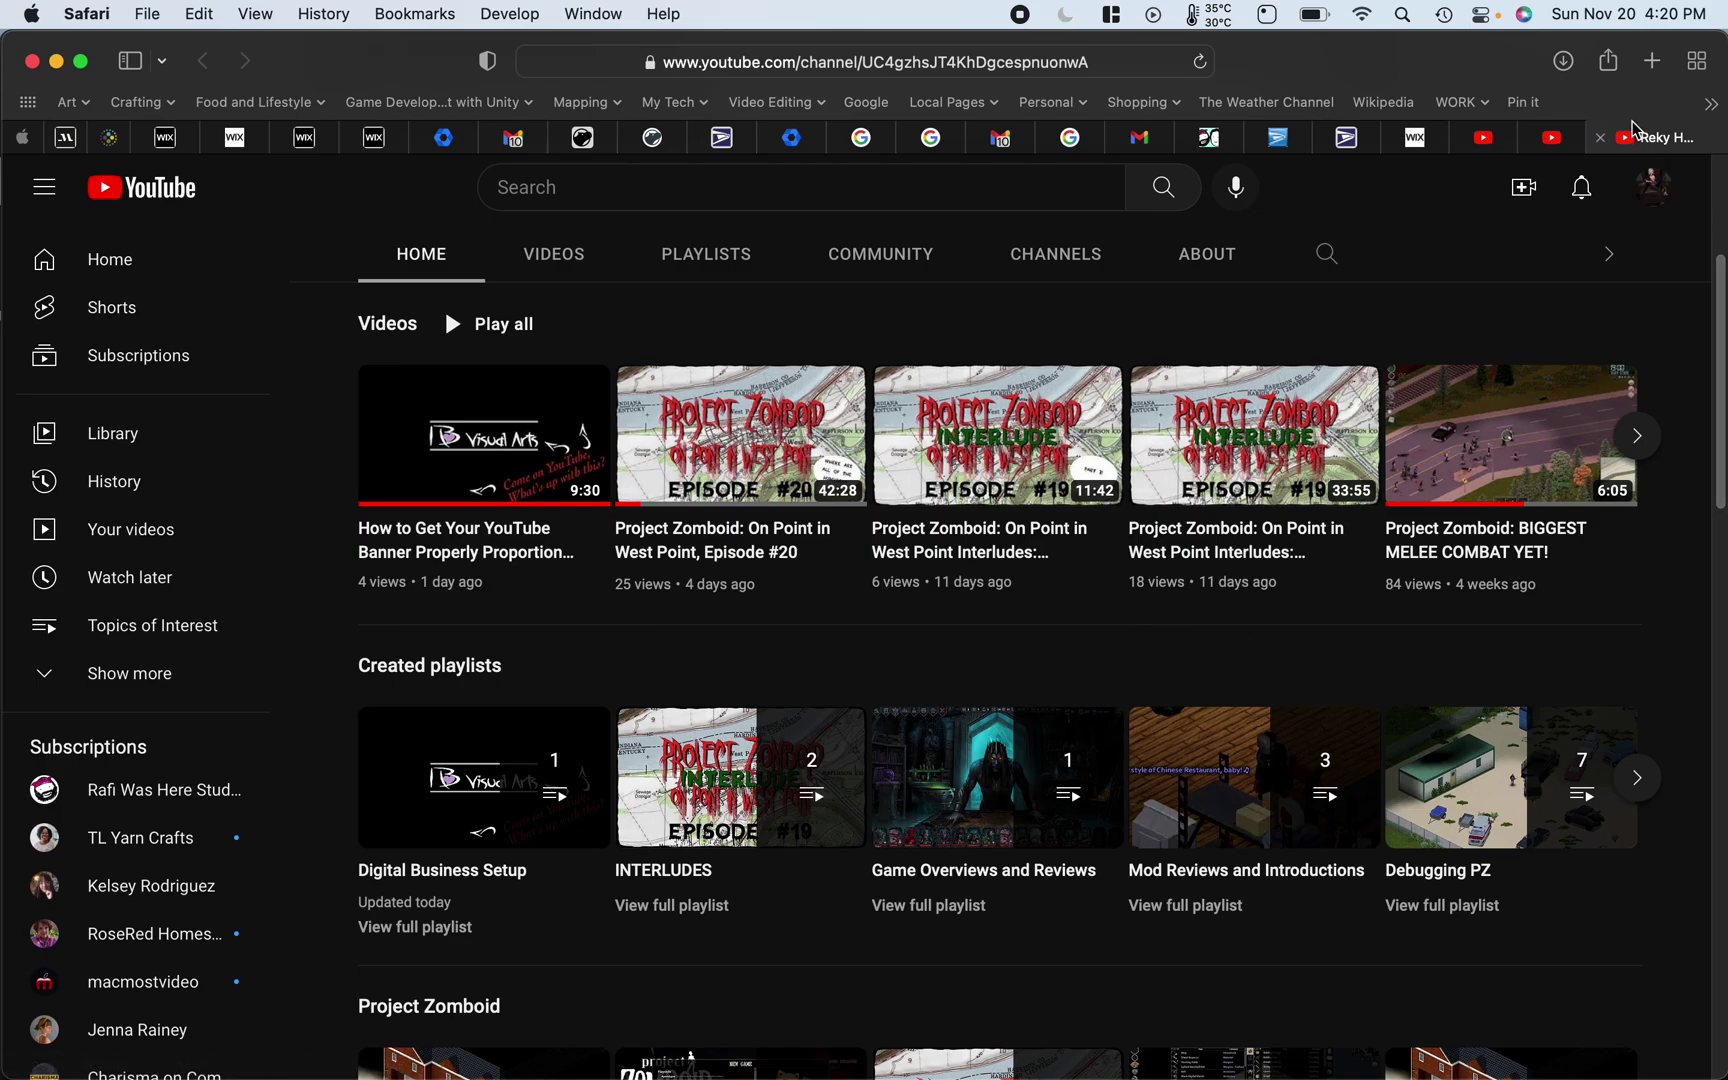
- Search YouTube for 'tim holtz'
left_click(650, 187)
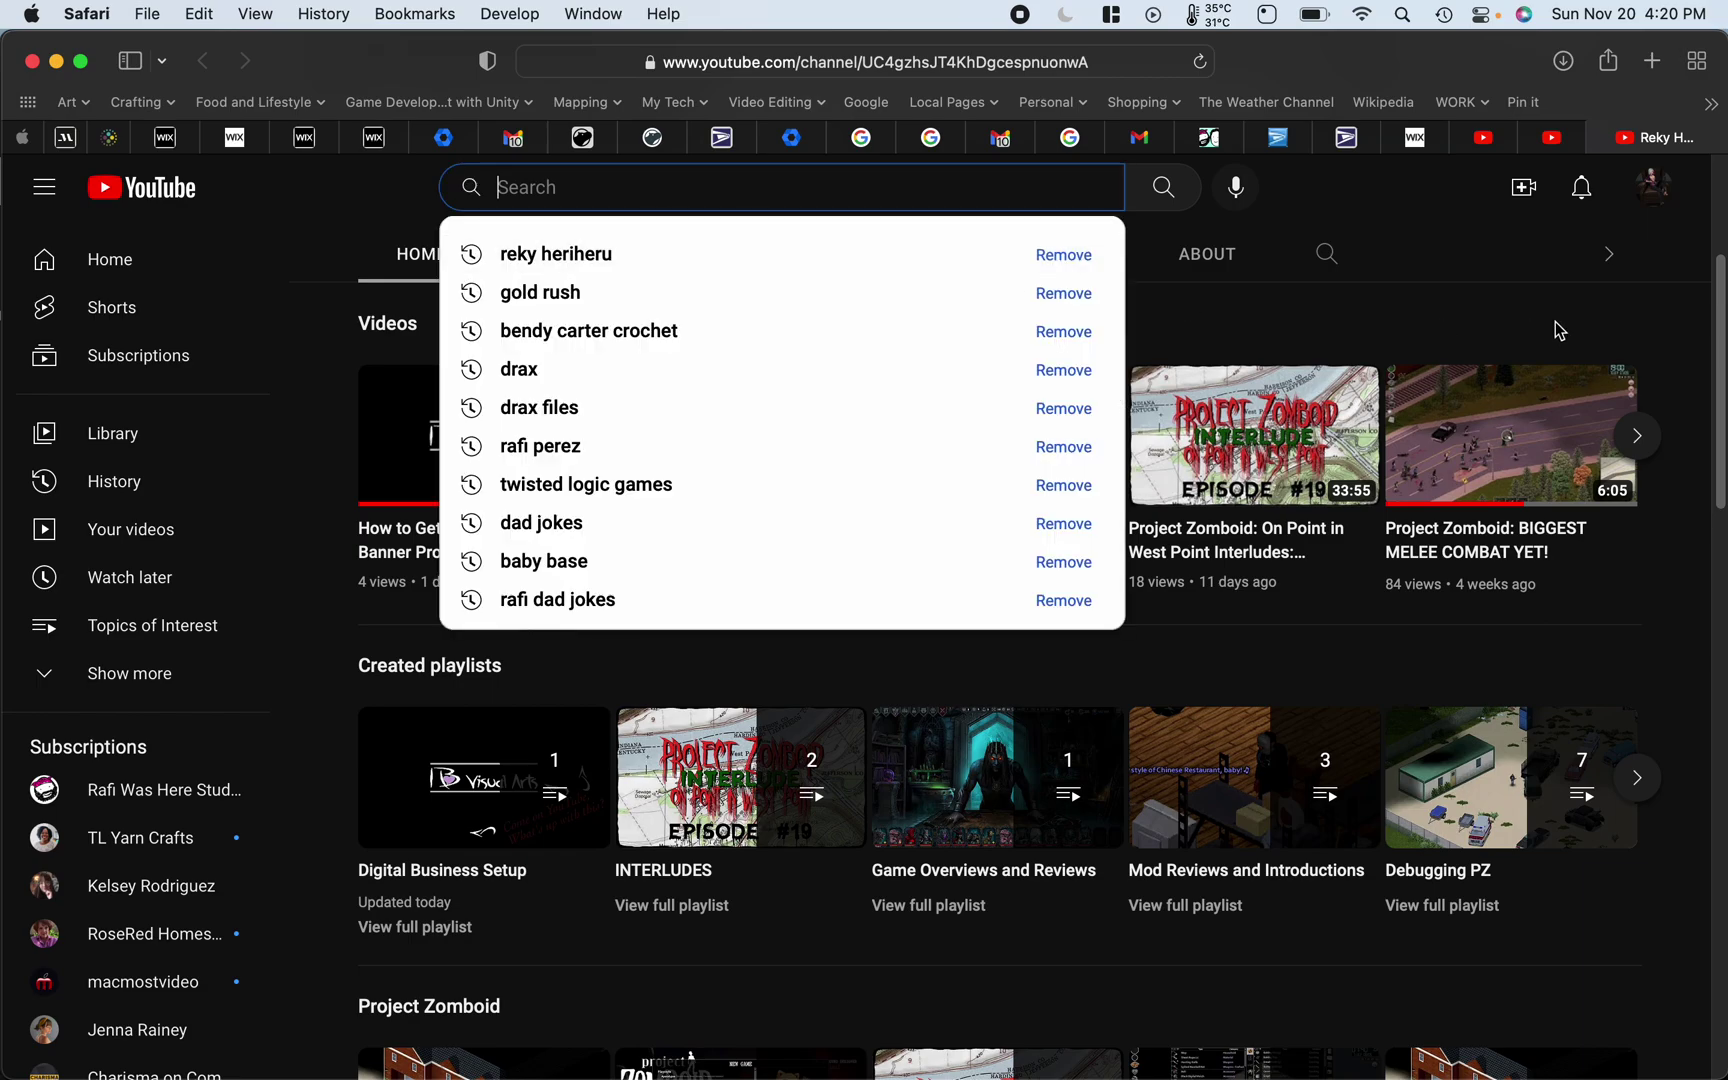
type("tim holtz")
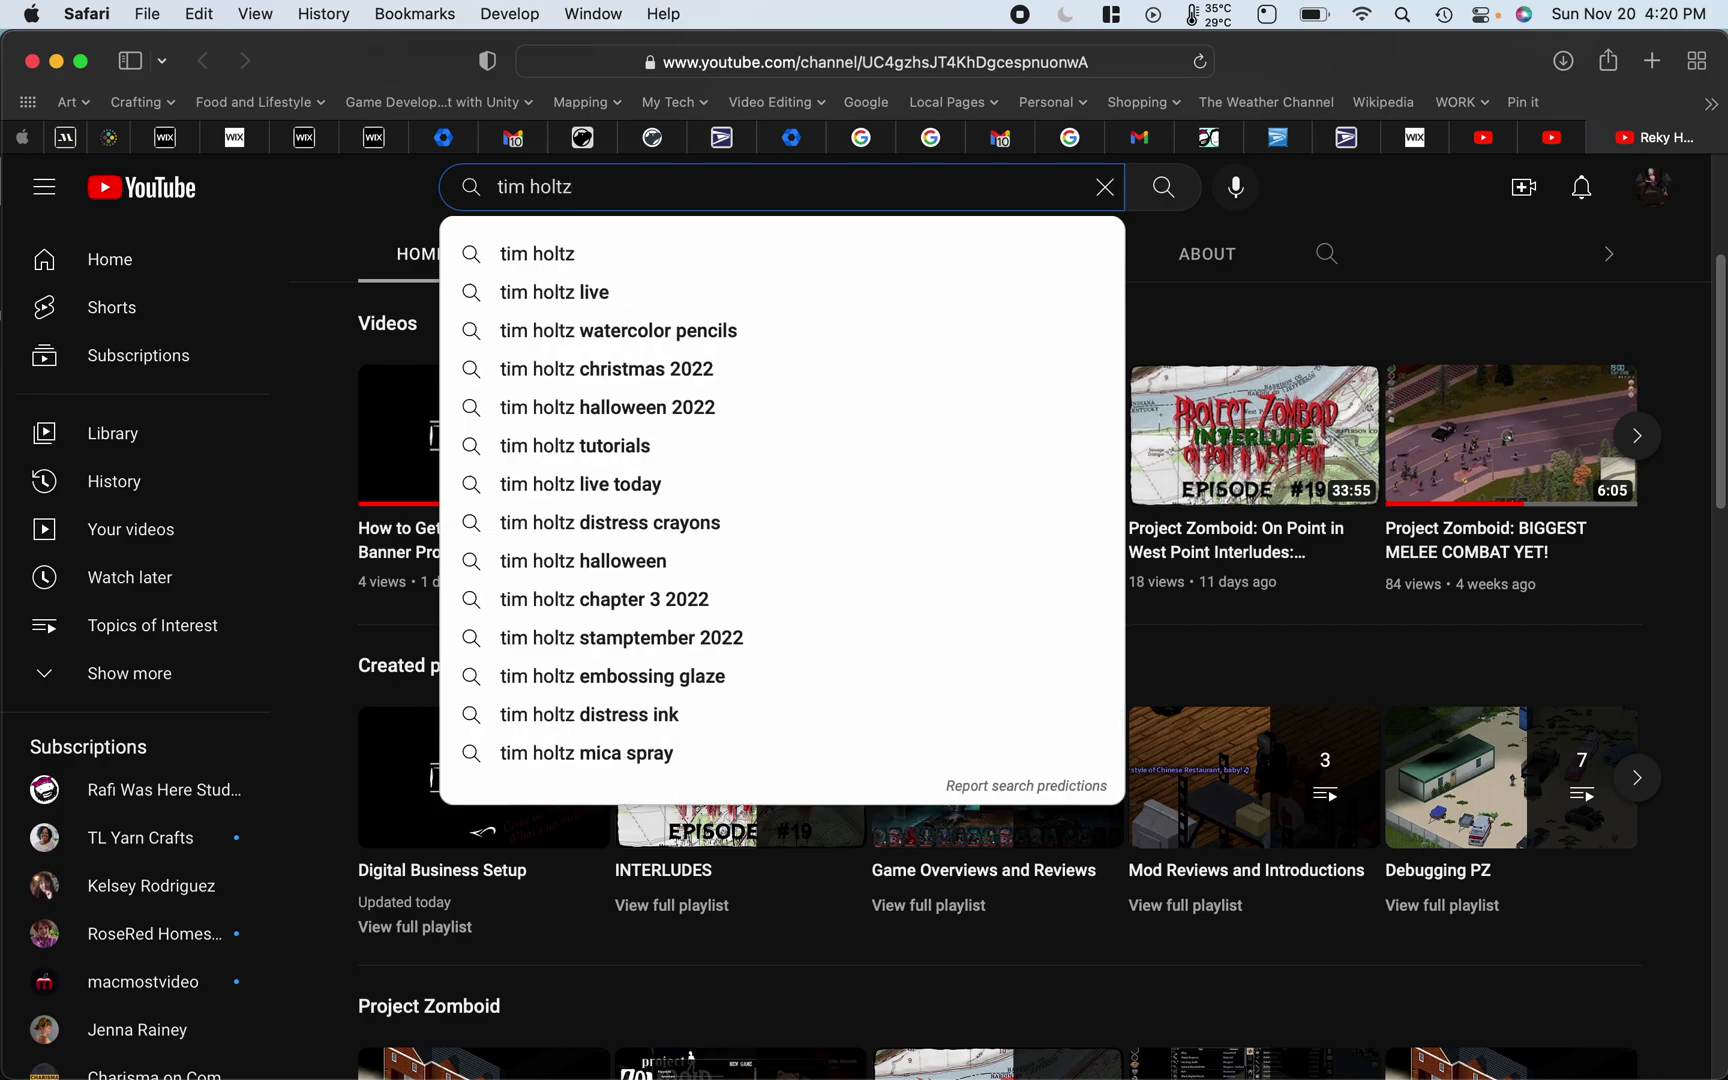
key("Return")
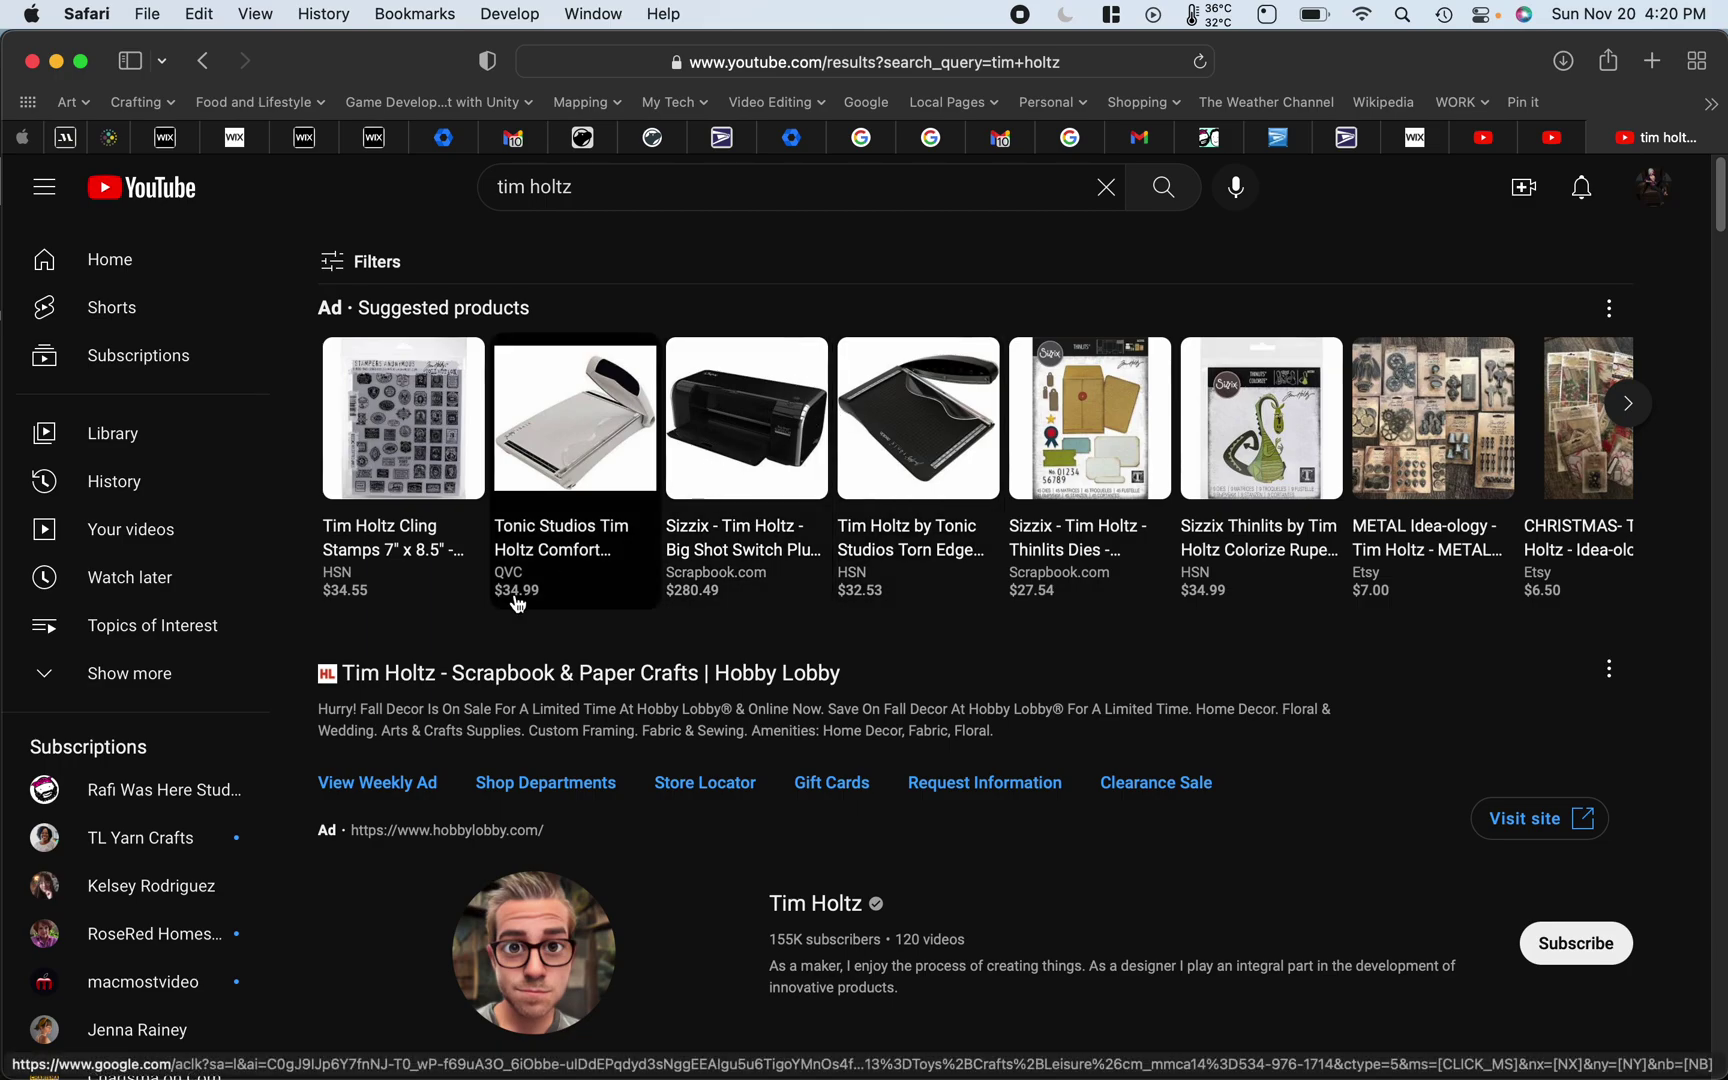
- Scroll the results down to the Tim Holtz Distress Watercolor Pencils video
scroll(1046, 466, "down", 6)
scroll(1440, 524, "down", 3)
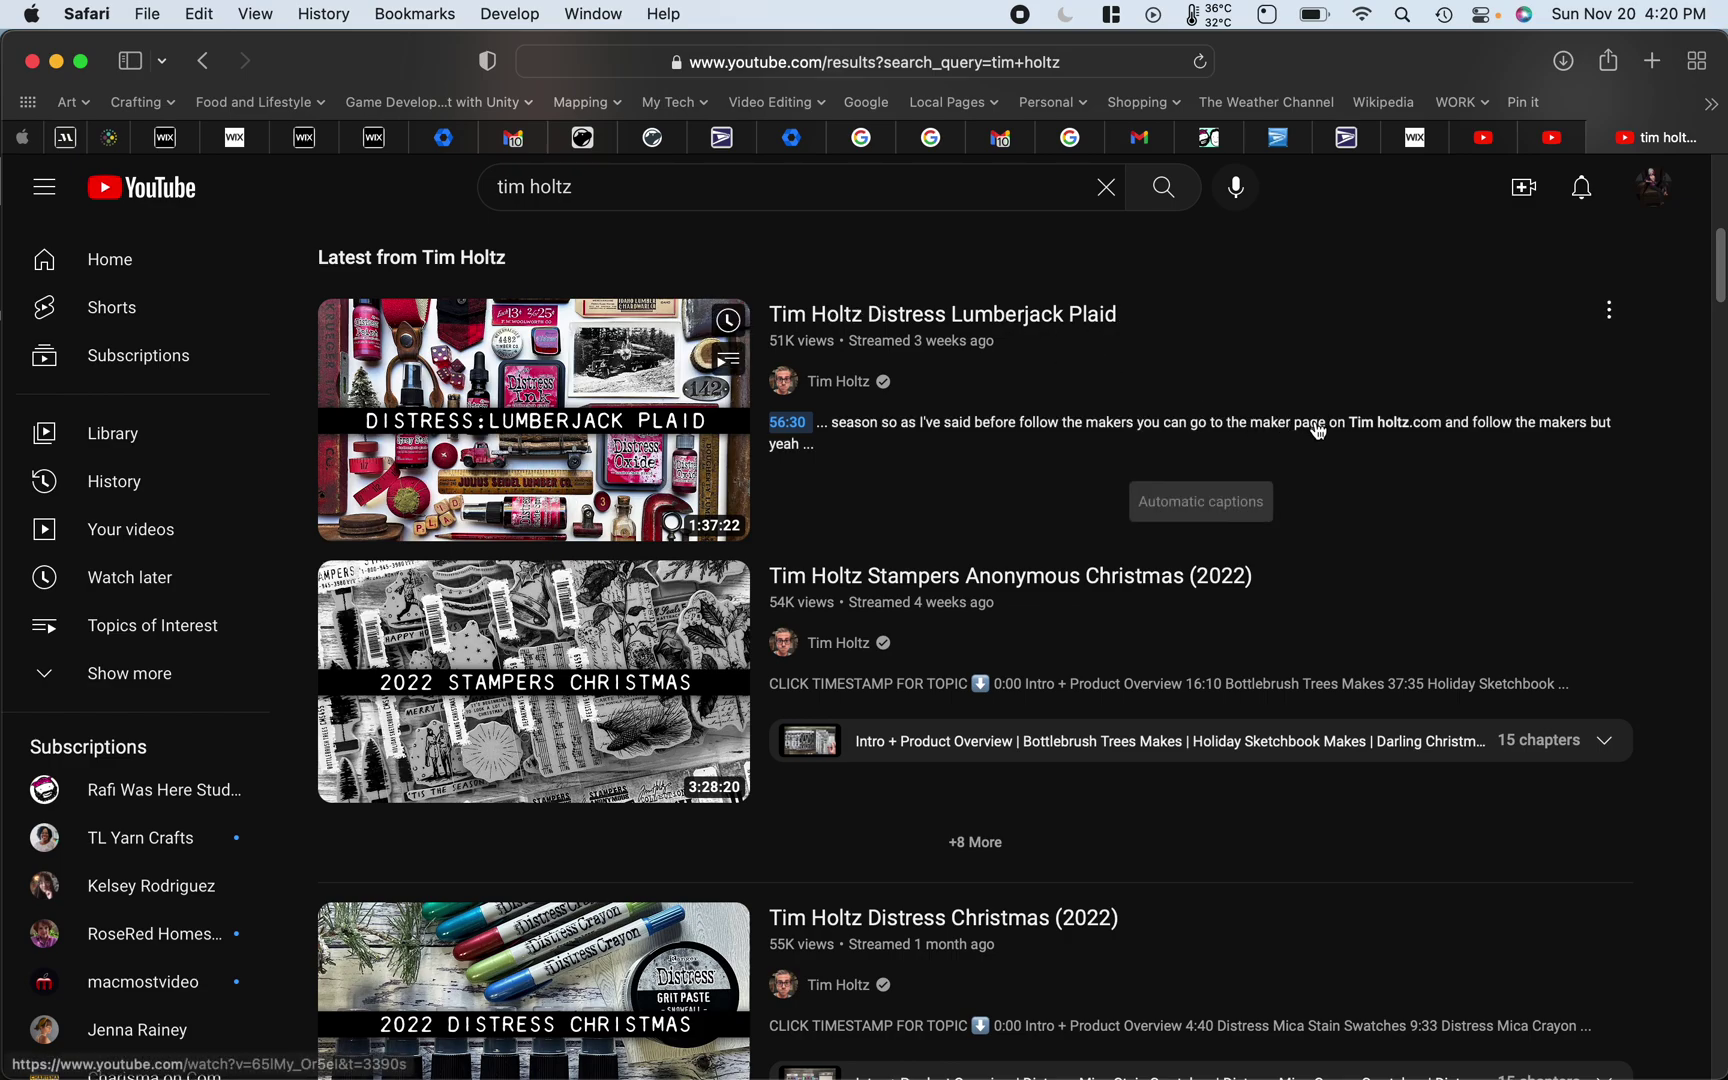
scroll(1321, 426, "down", 1)
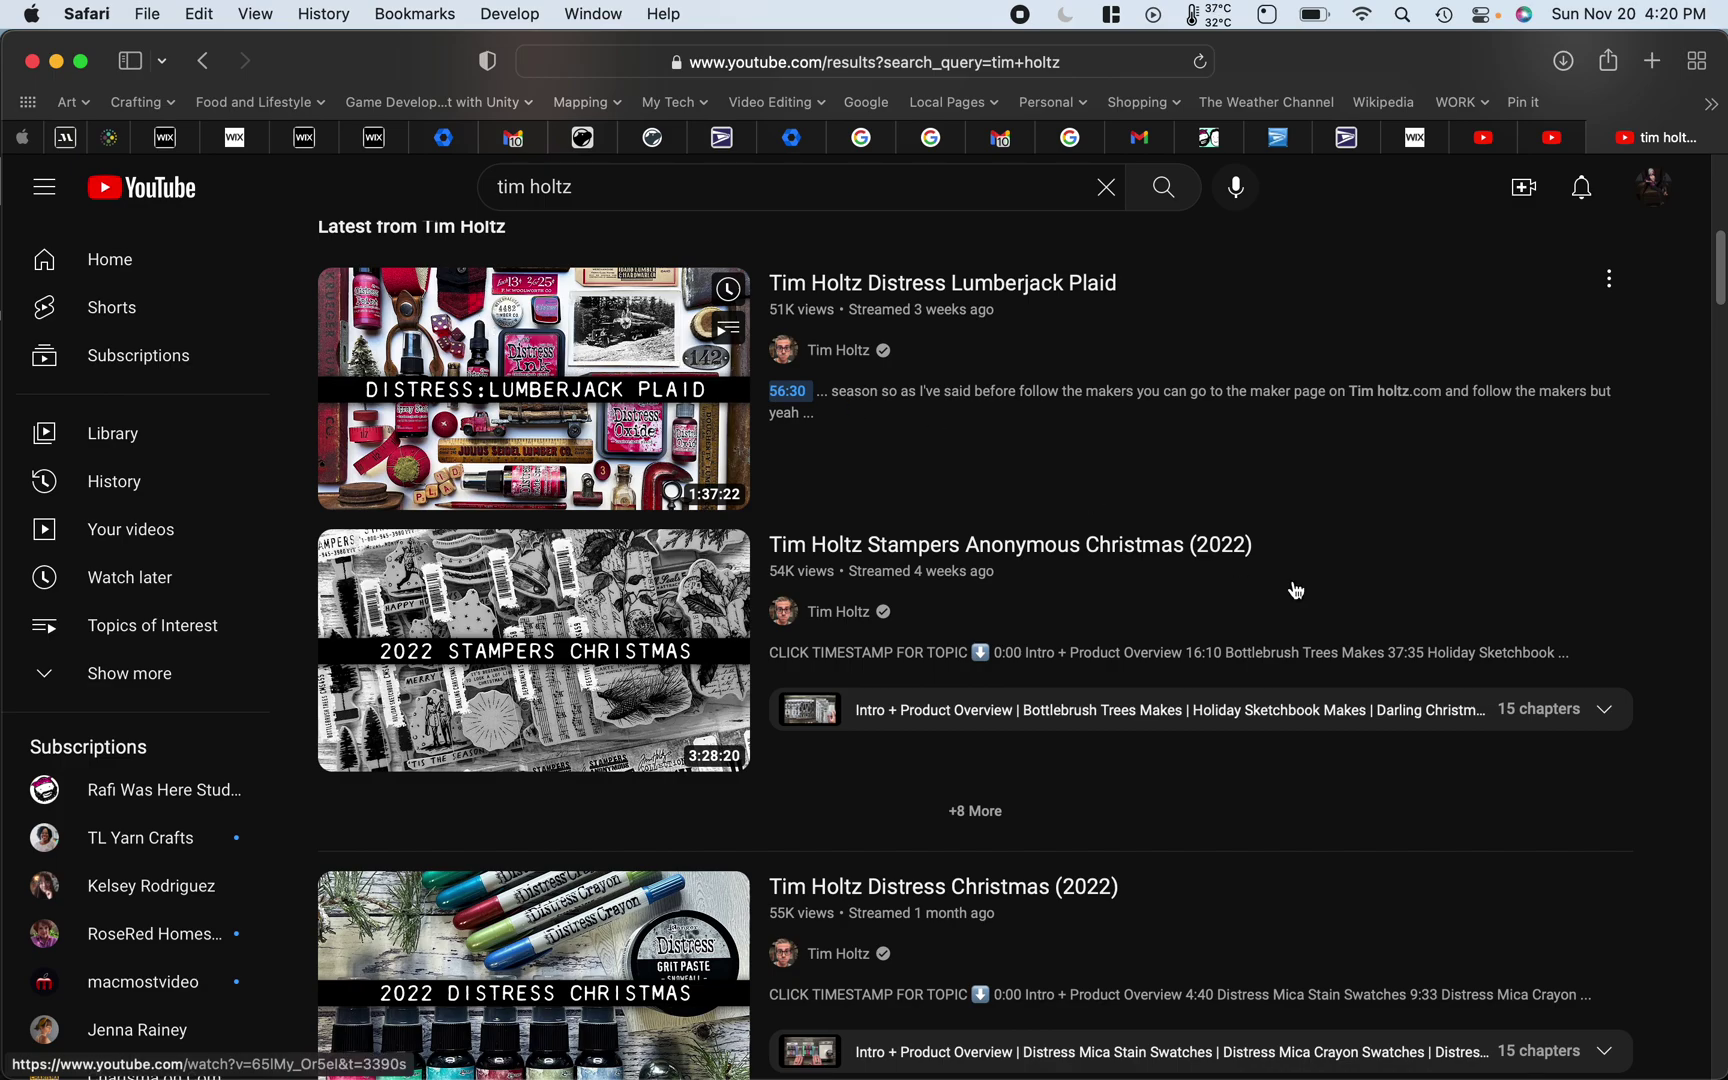
scroll(1458, 478, "down", 2)
scroll(1463, 478, "down", 1)
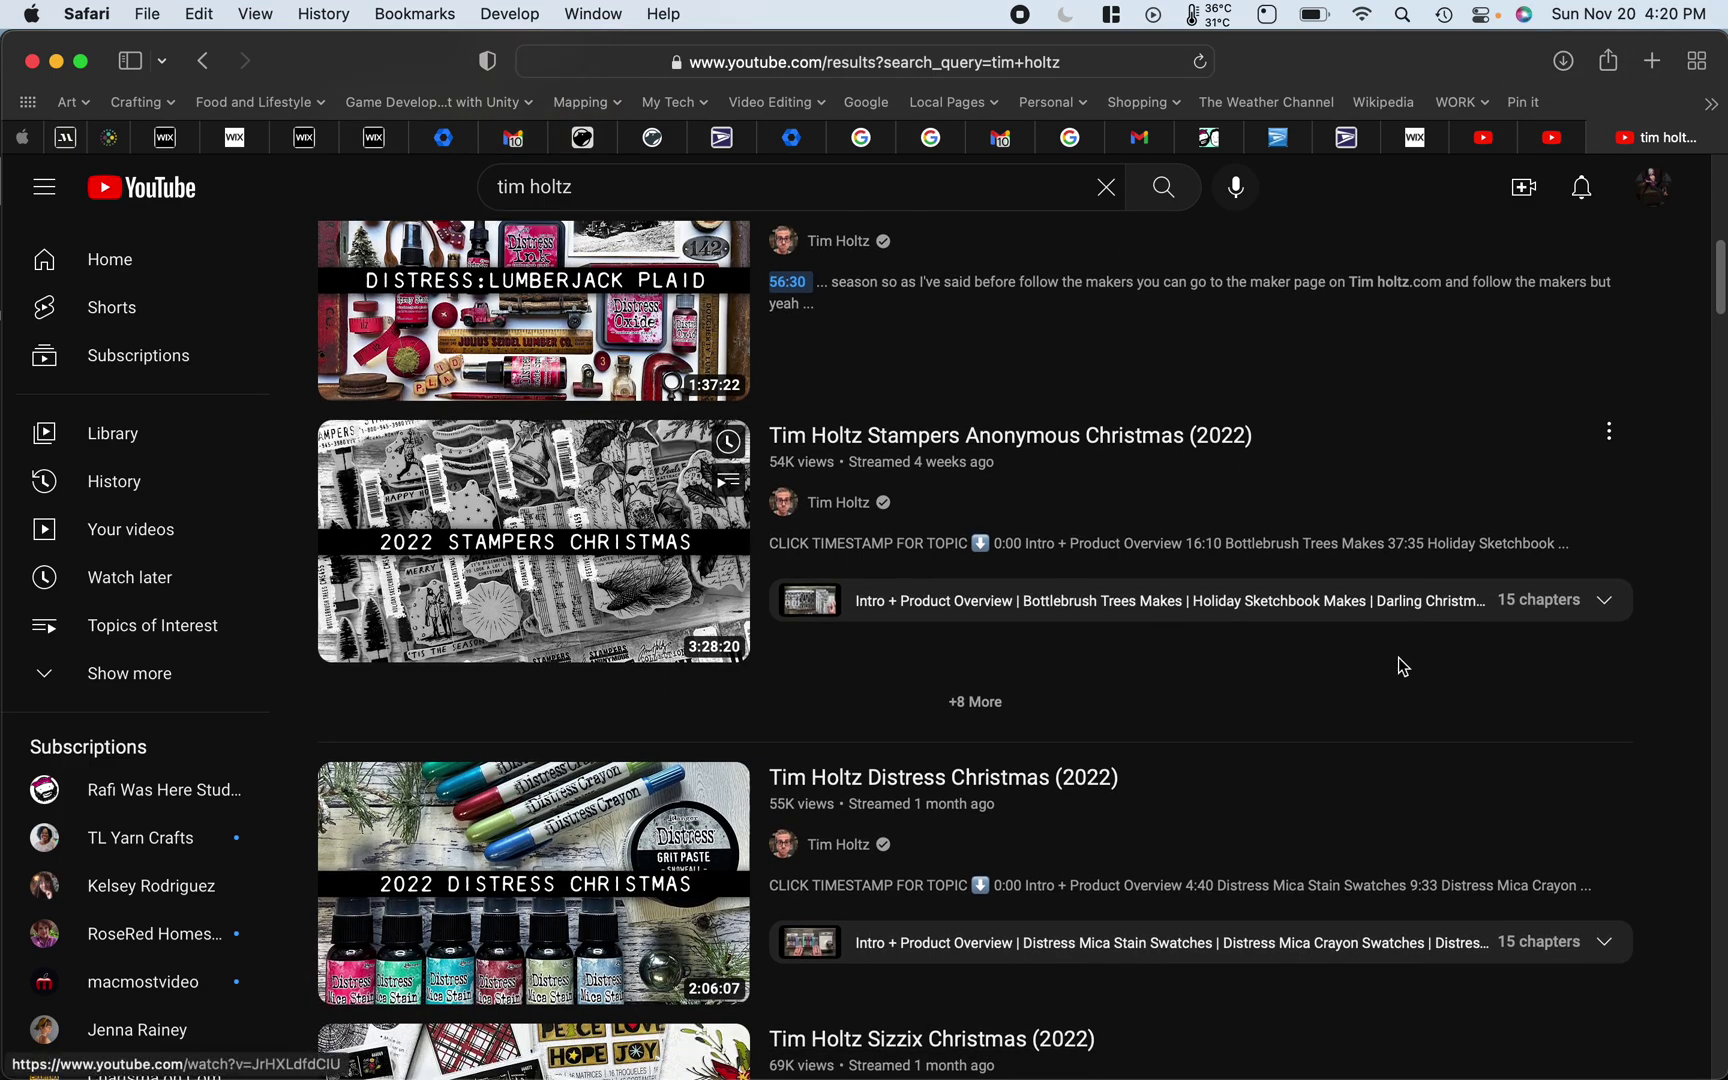
scroll(1401, 773, "down", 1)
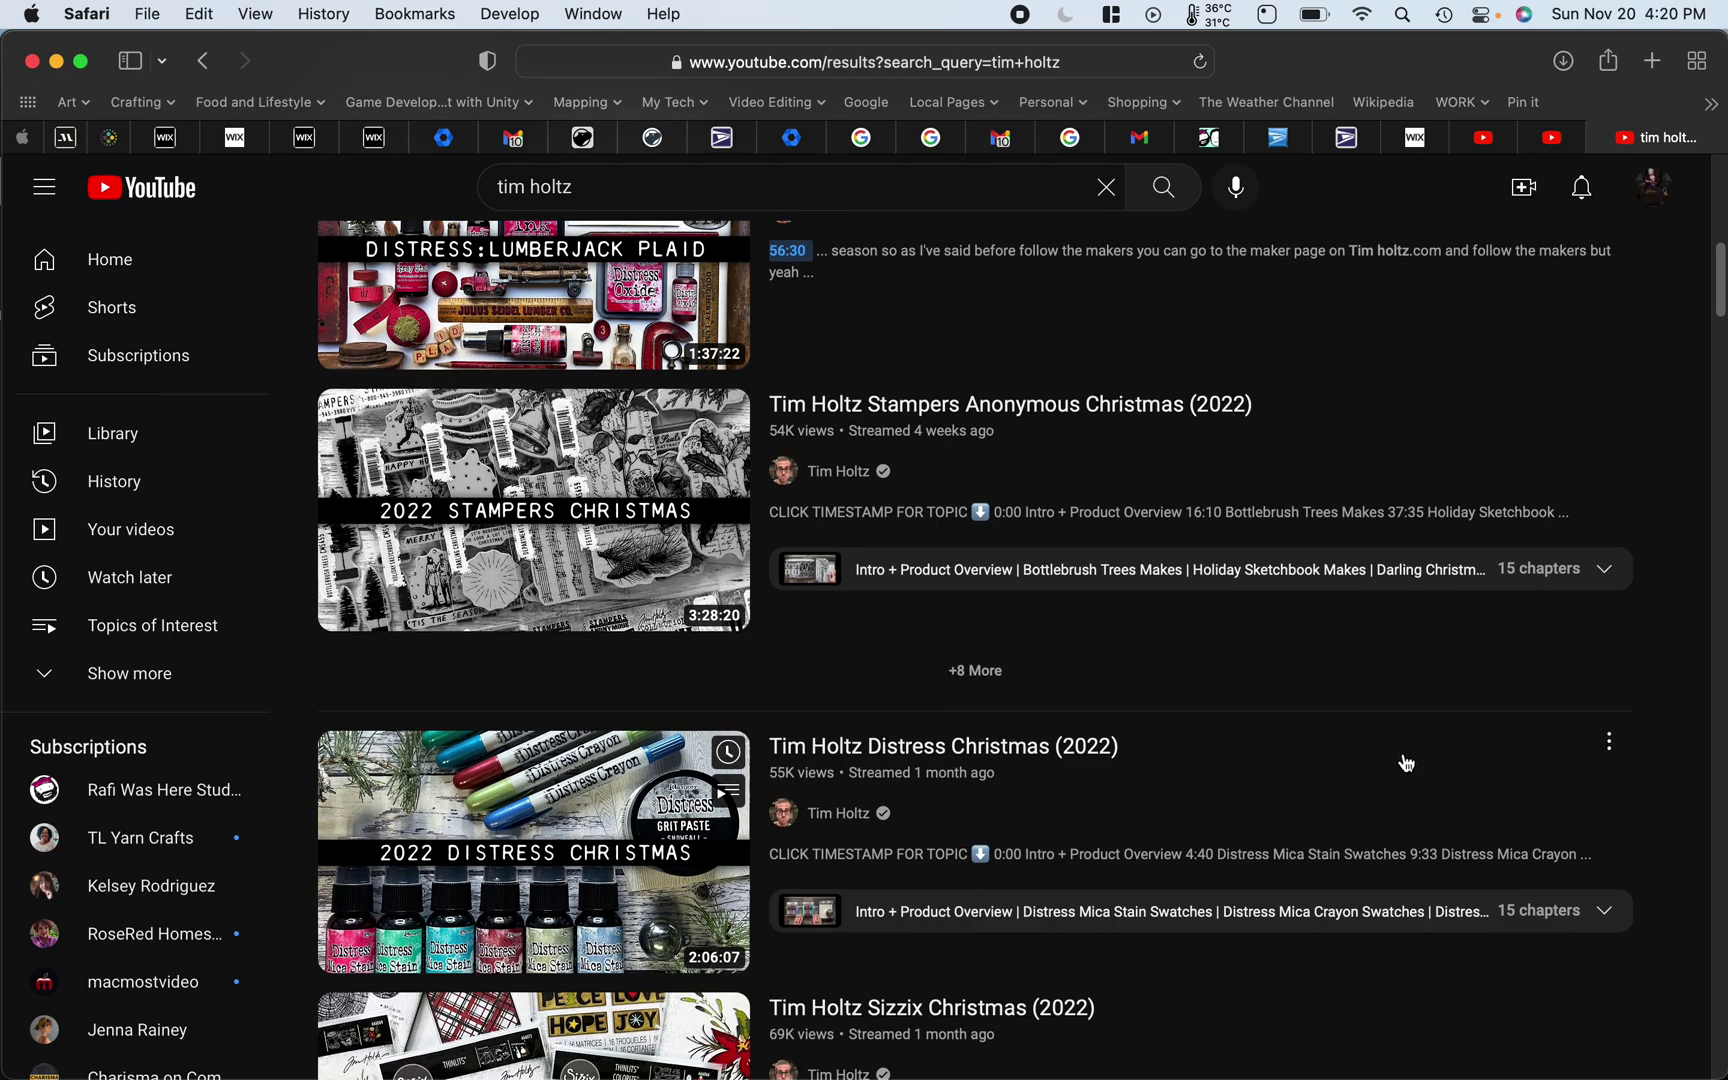
scroll(1406, 763, "down", 10)
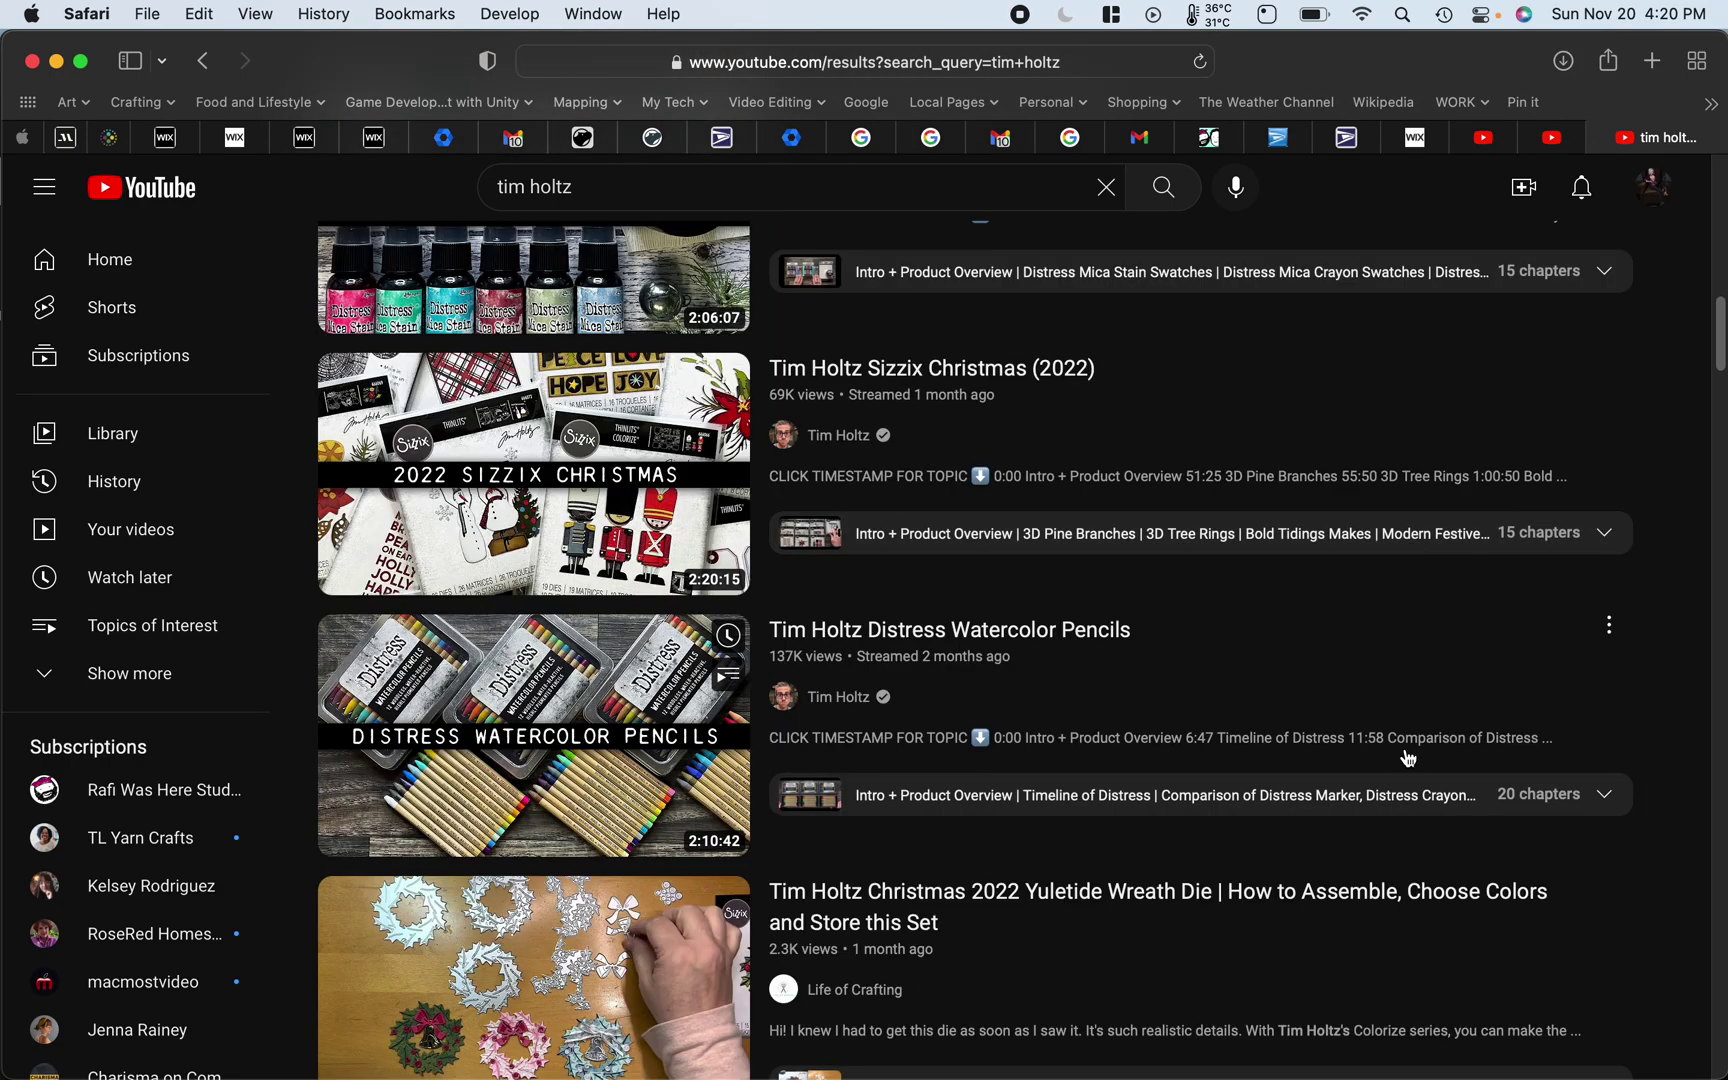
scroll(1407, 755, "down", 3)
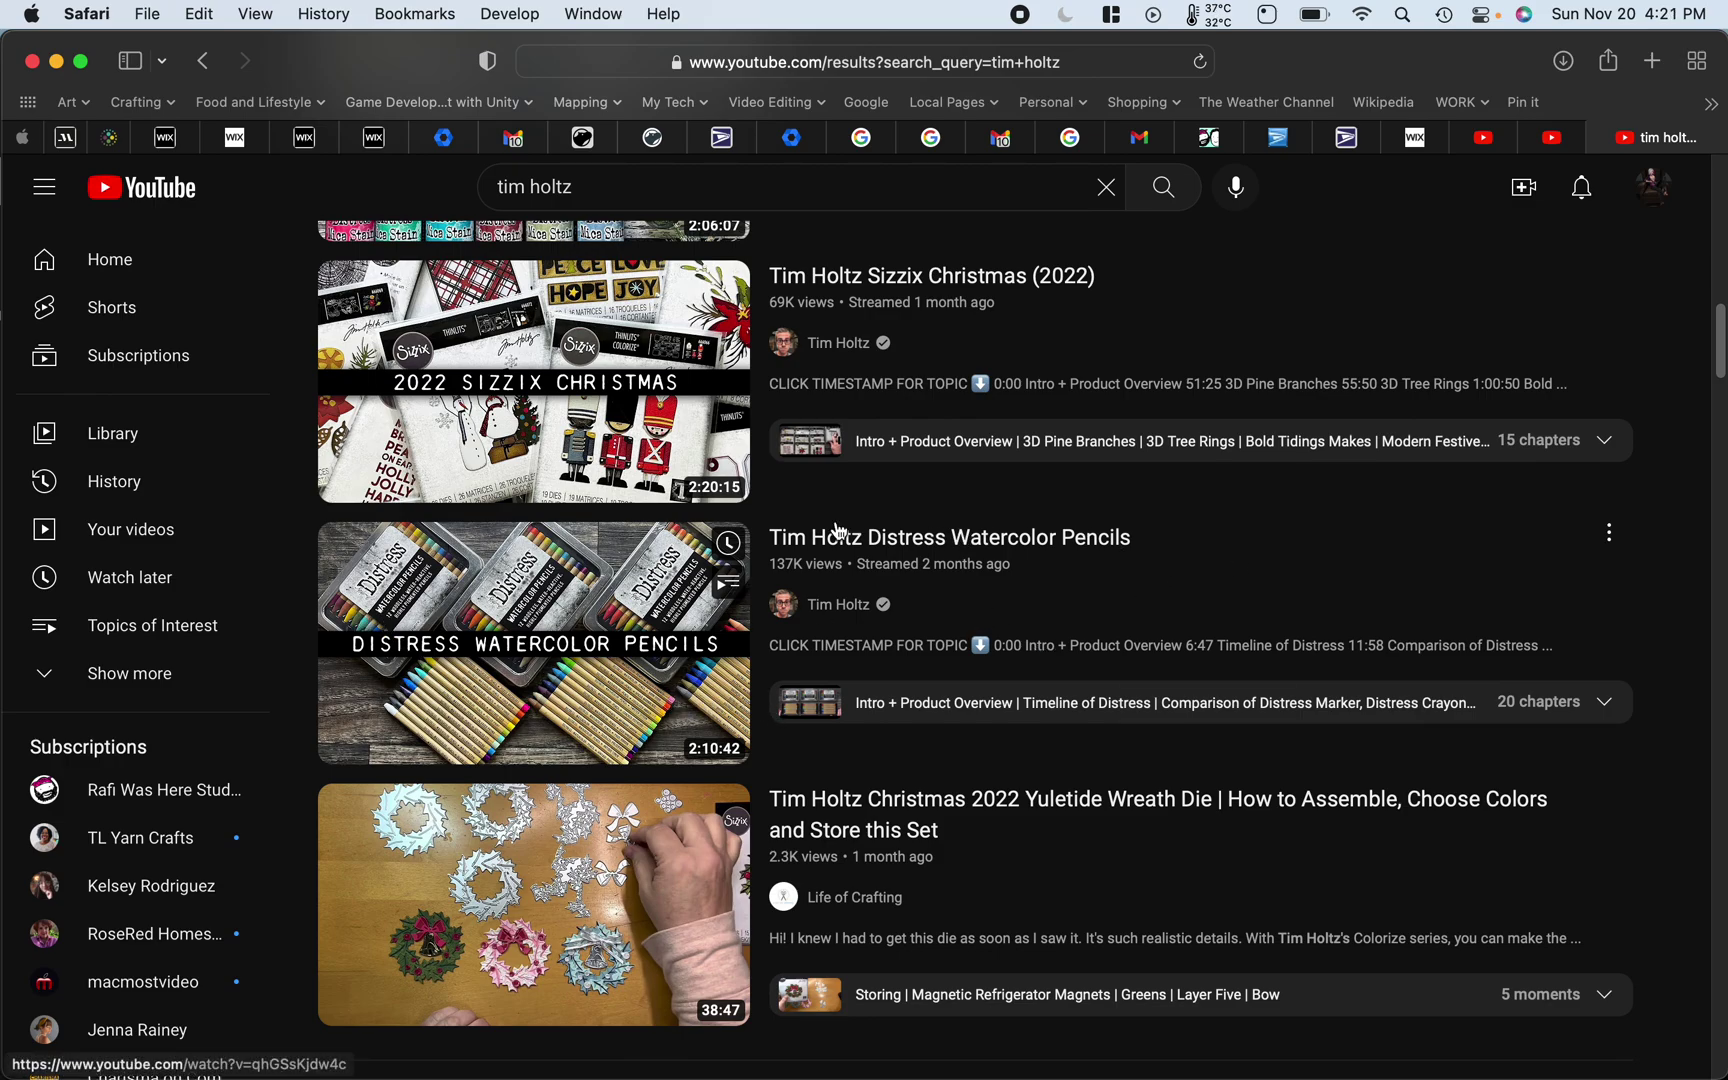
- Open the Distress Watercolor Pencils video, skip the ad, and pause the main video
left_click(1065, 551)
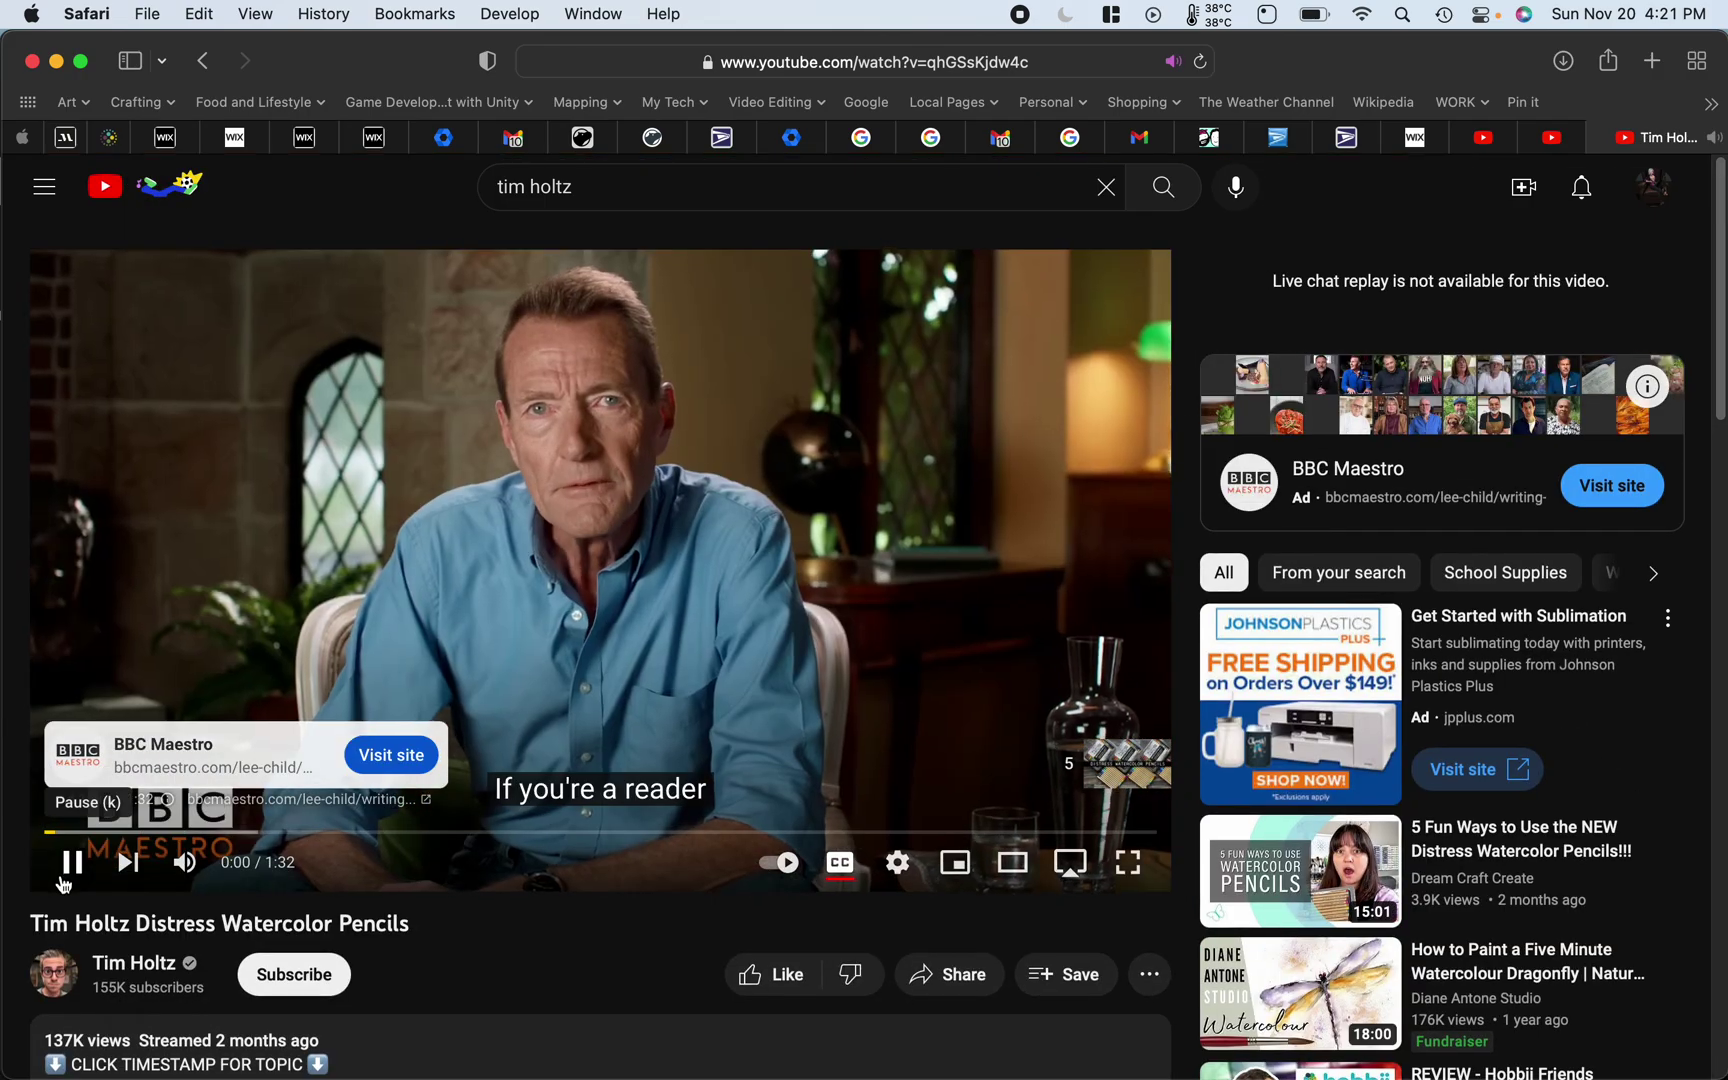
left_click(70, 864)
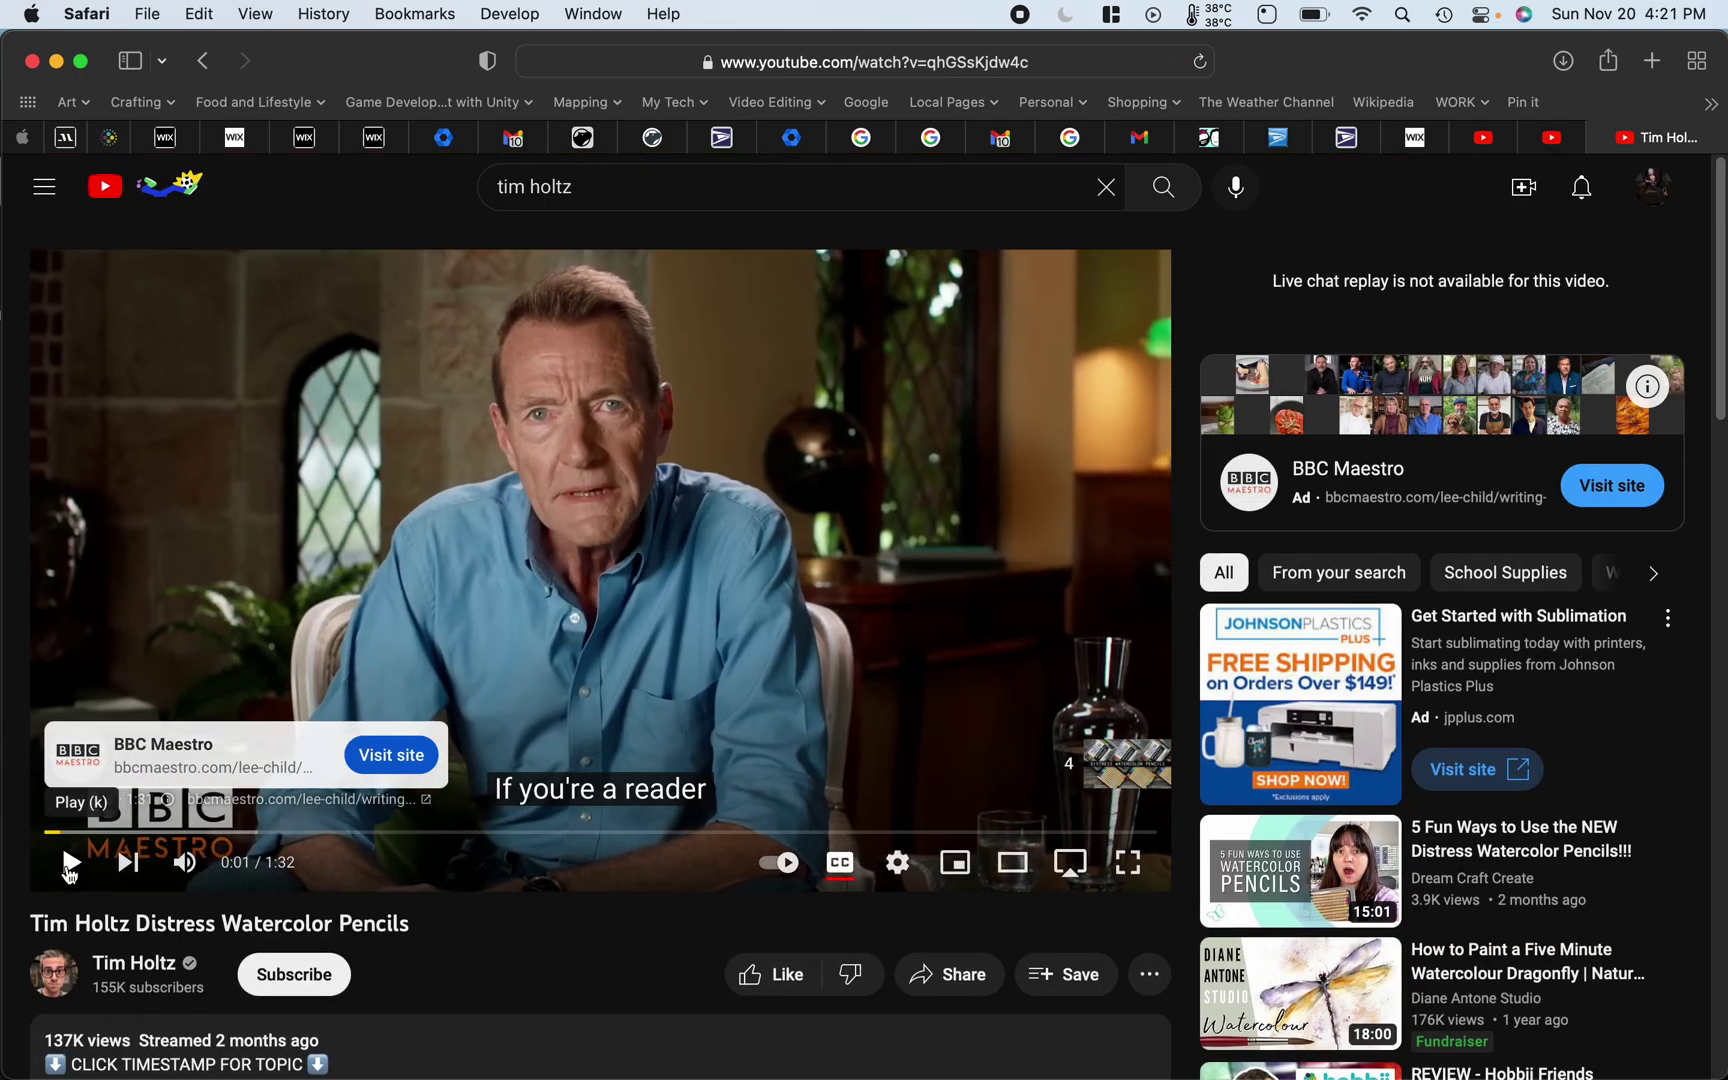
left_click(70, 864)
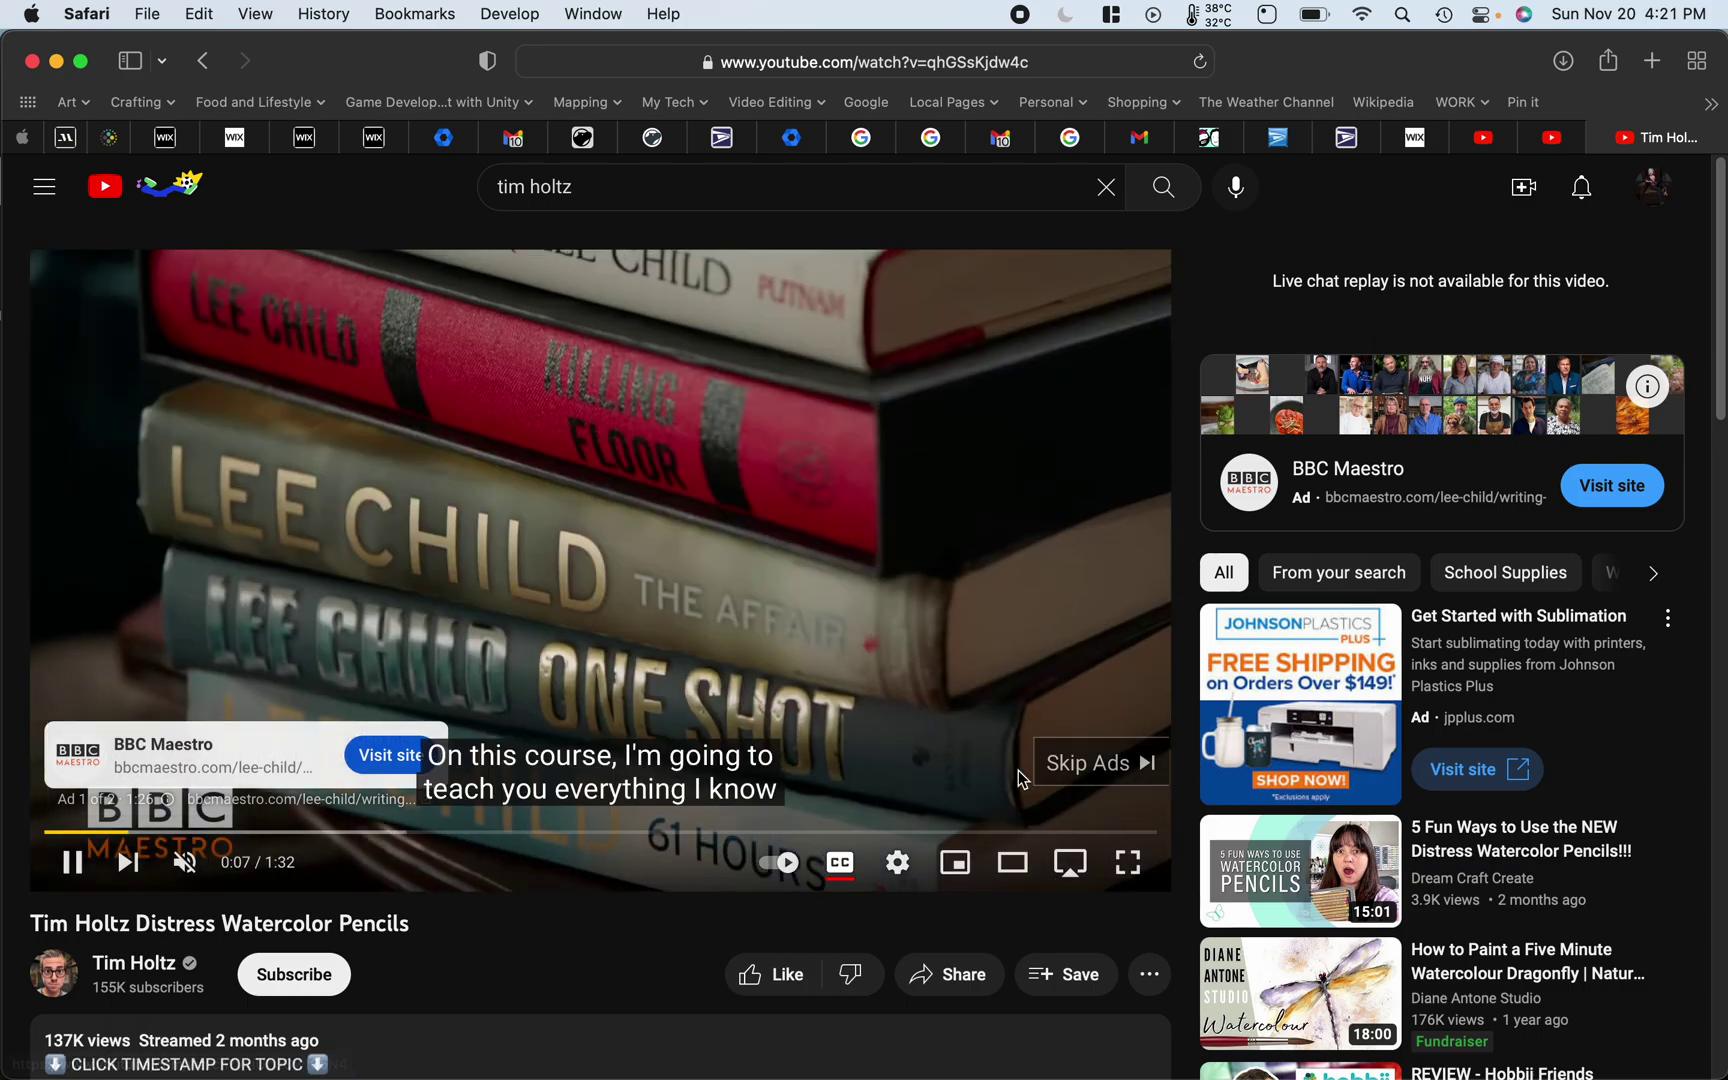
left_click(1100, 763)
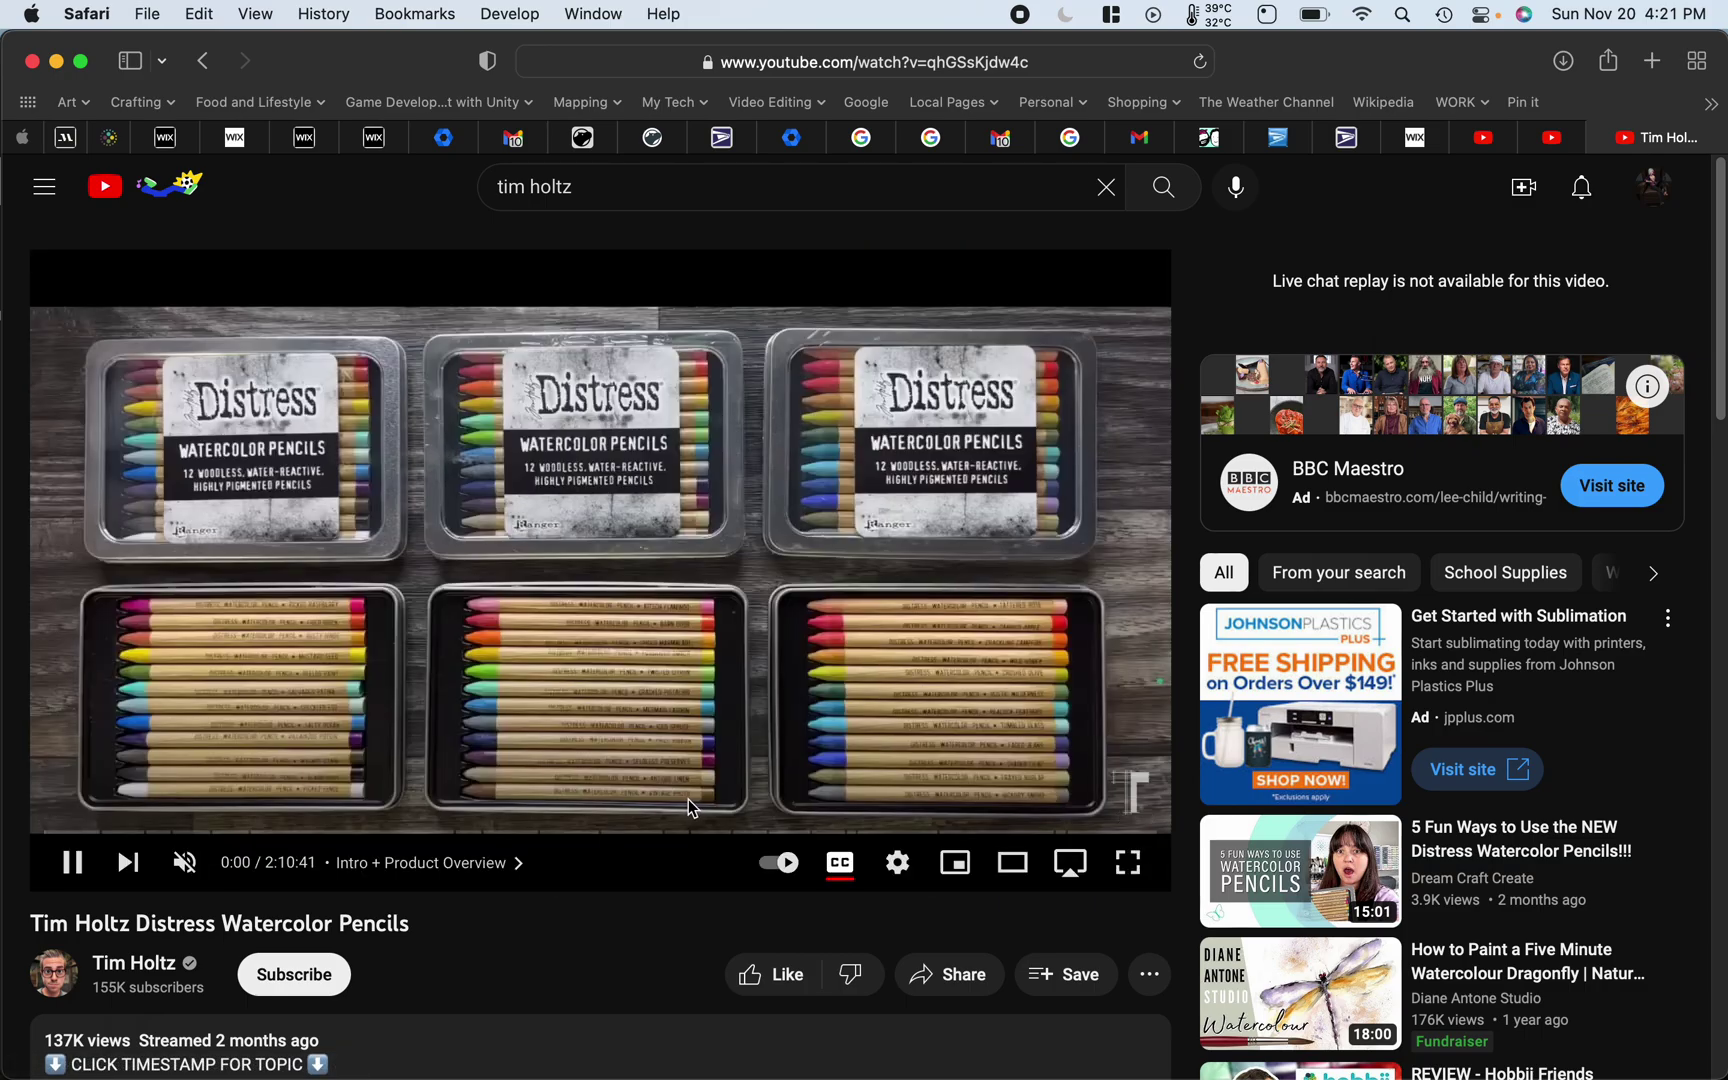
left_click(72, 862)
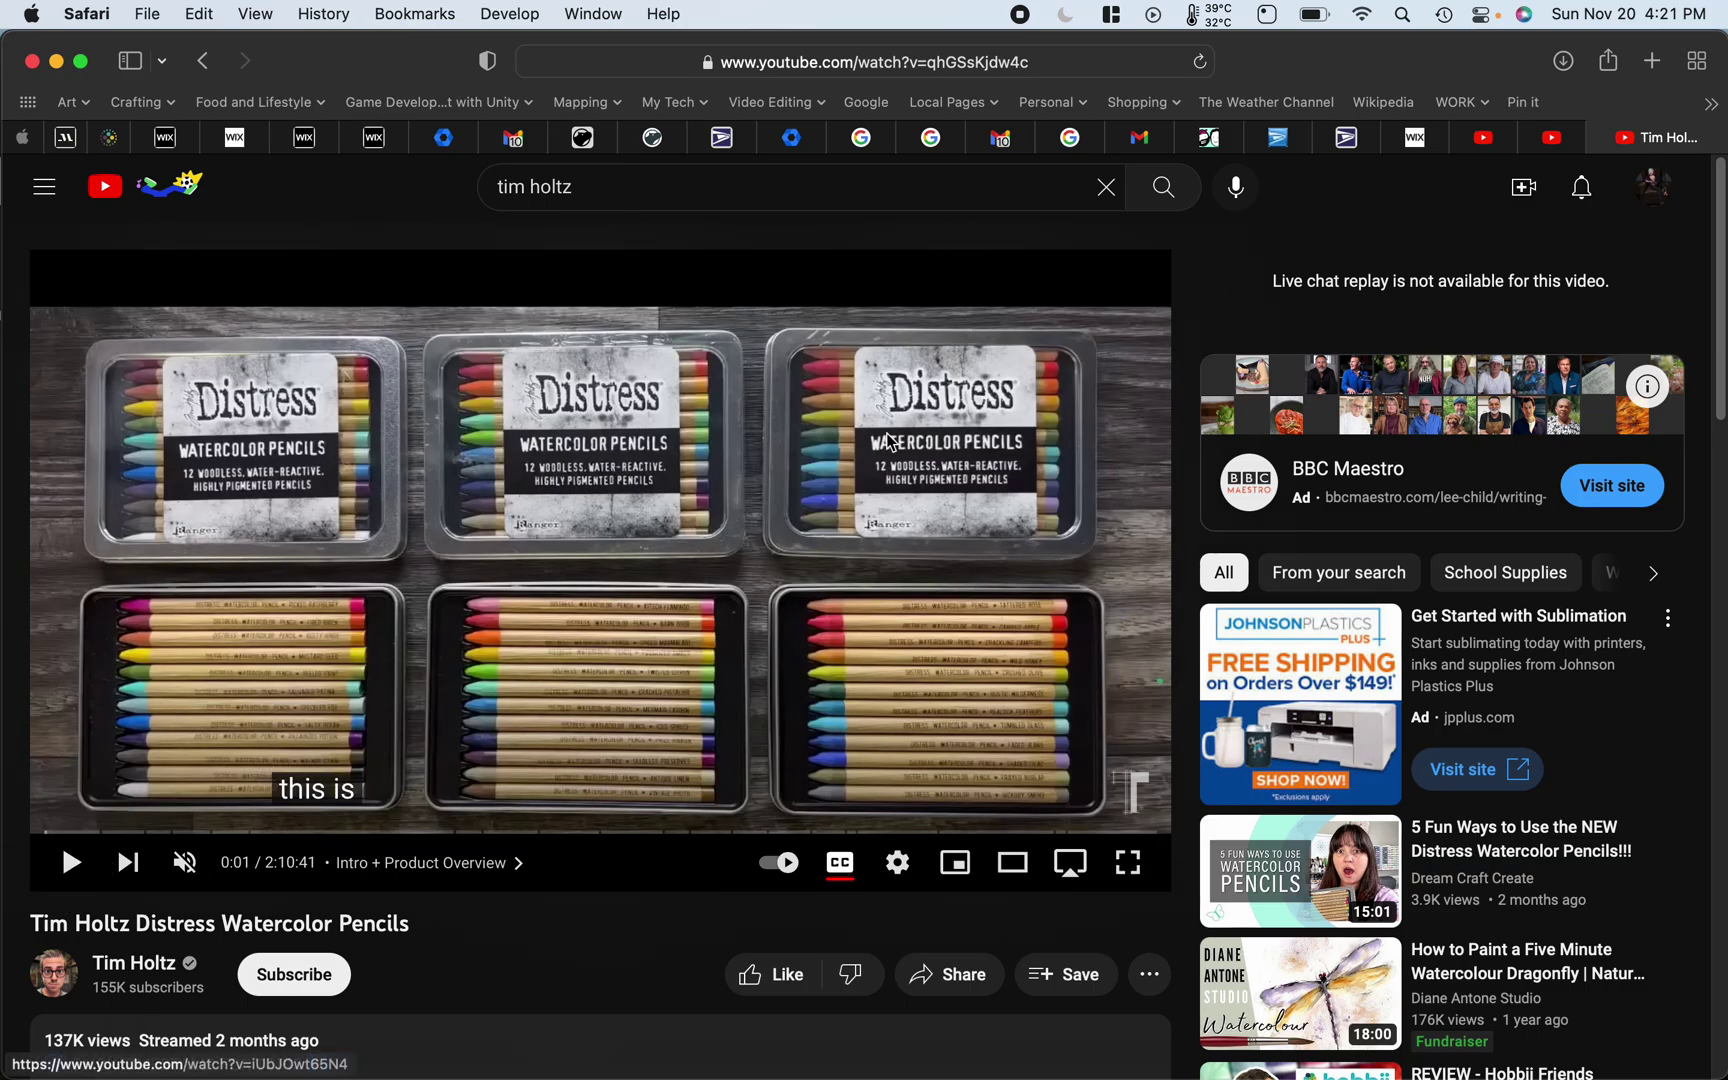
- Open and close the video's Save options and its '…' more-actions menu
left_click(1044, 986)
left_click(1044, 982)
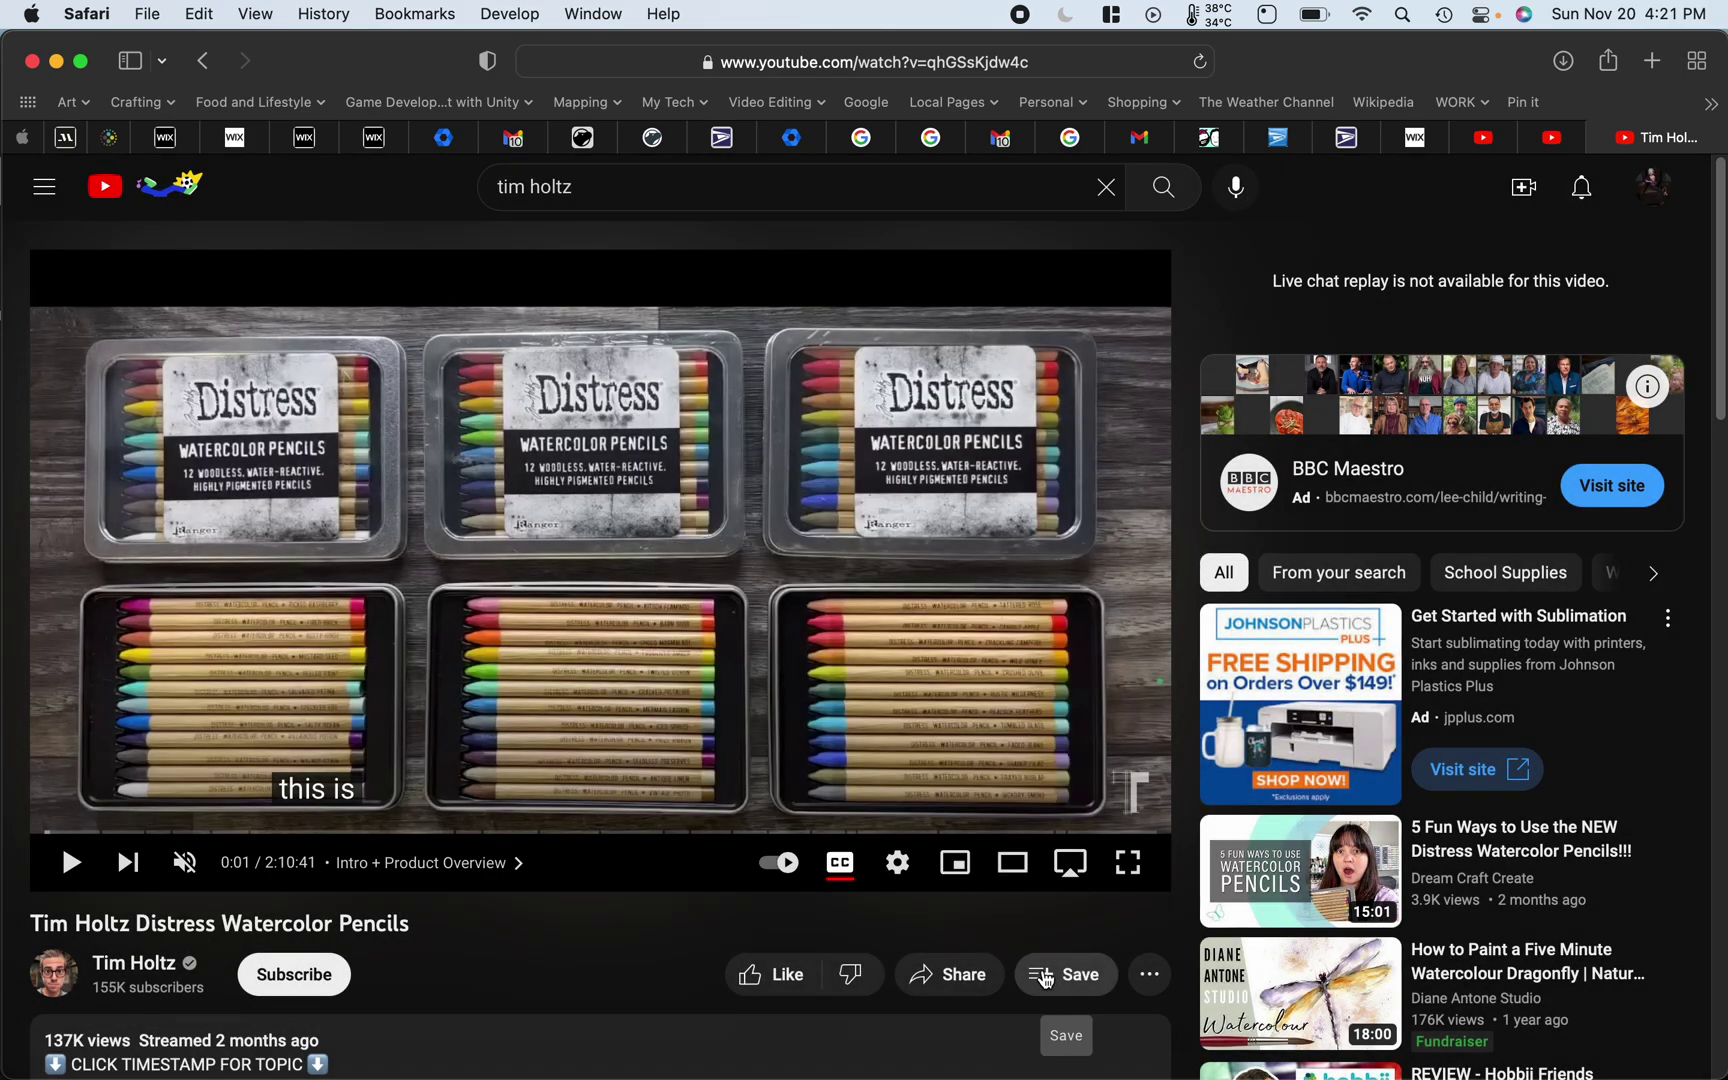
left_click(1148, 974)
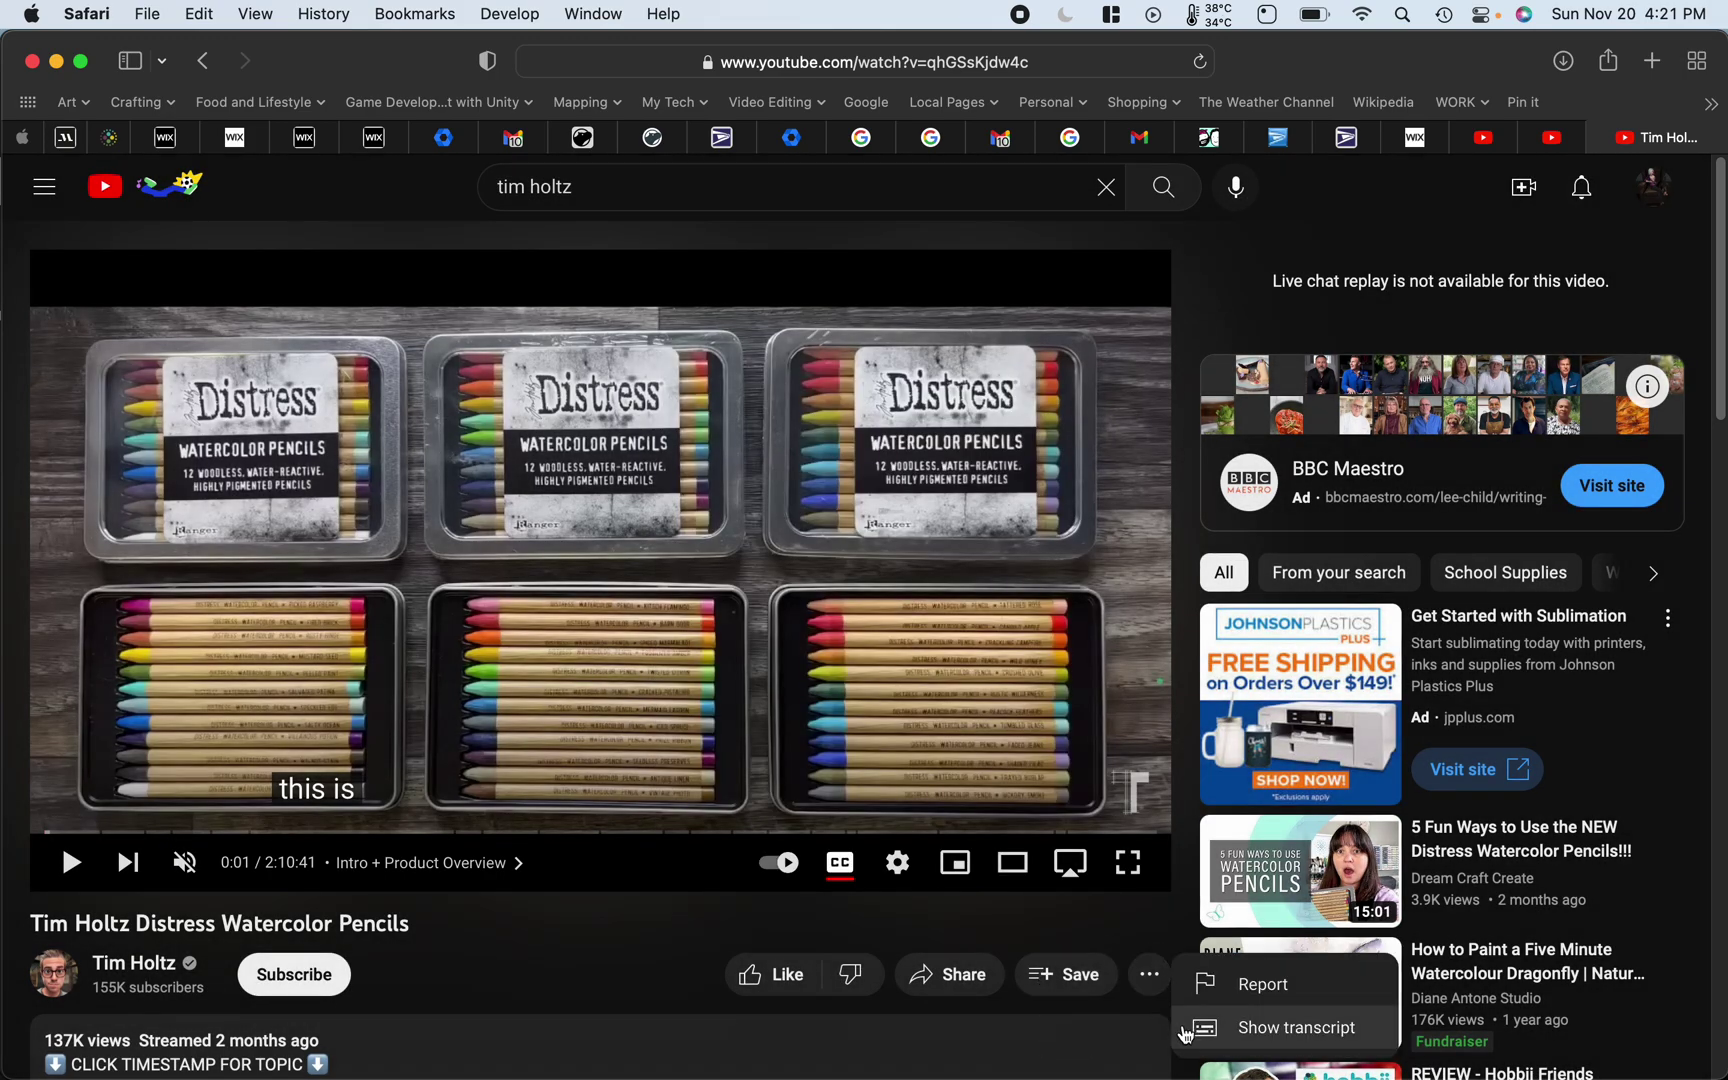
left_click(1148, 980)
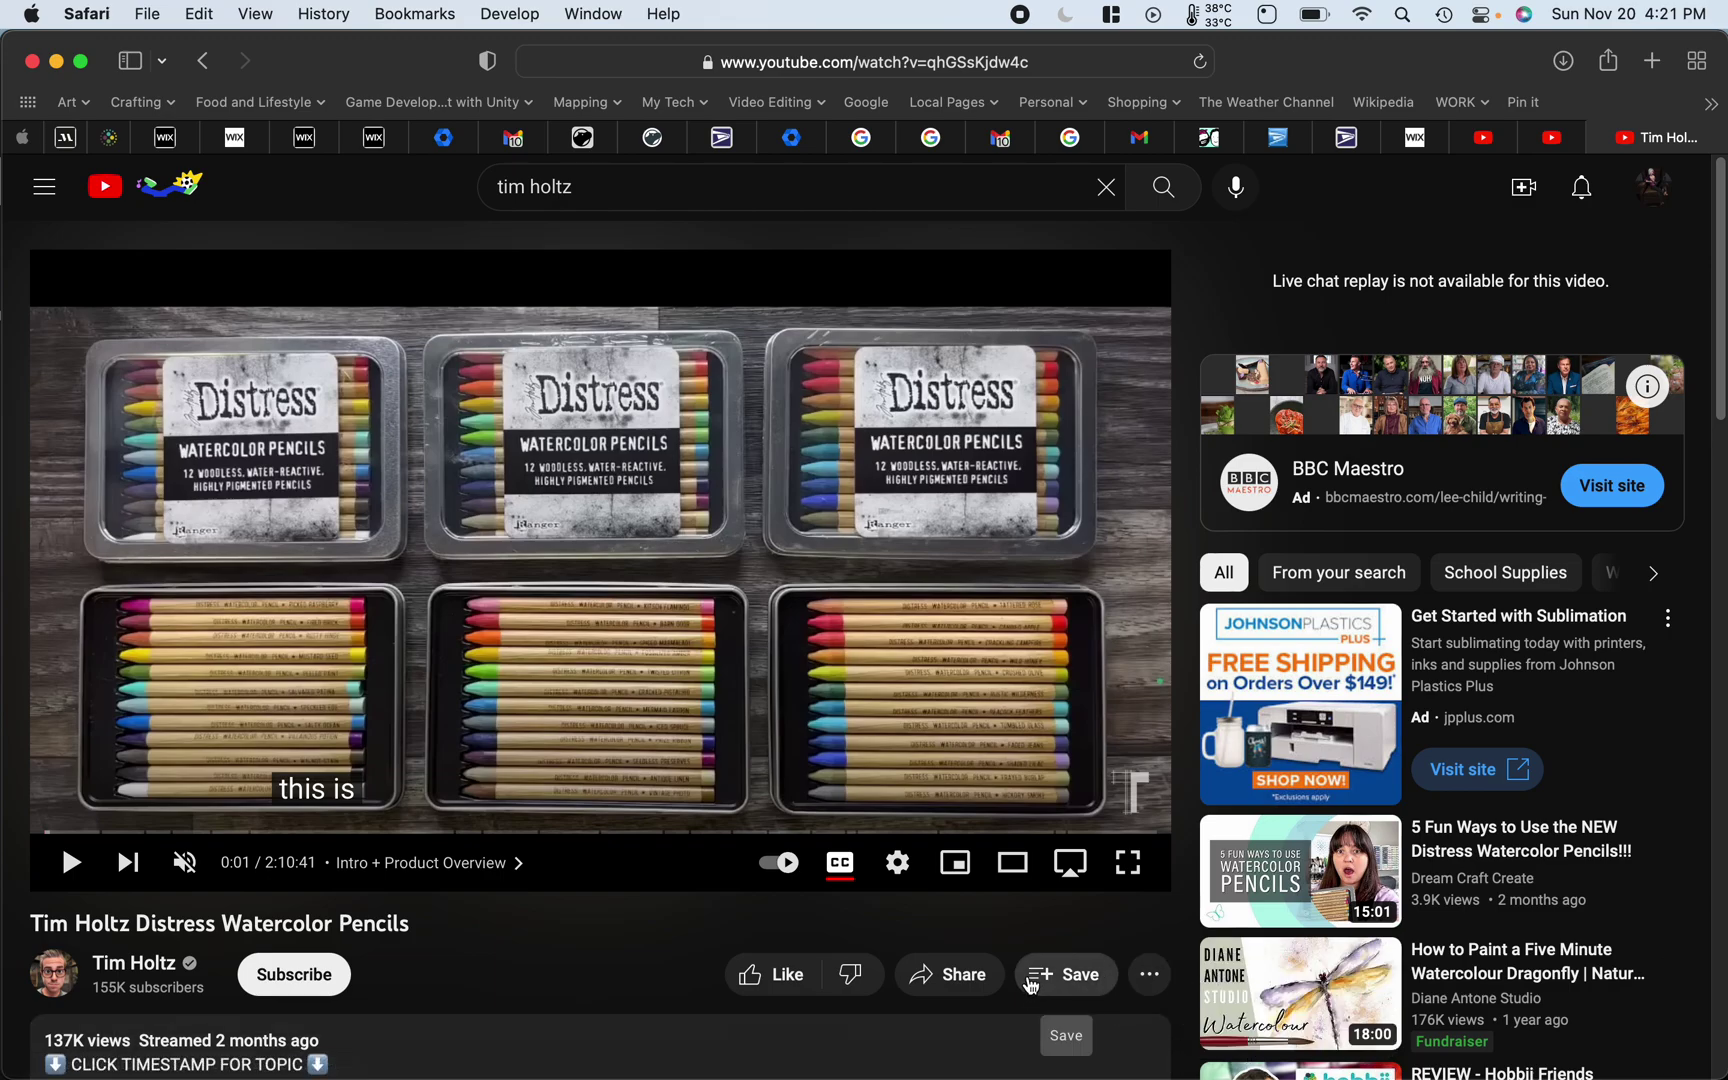
- Open the 'Save to…' dialog for the video and scroll through its playlists
left_click(1036, 982)
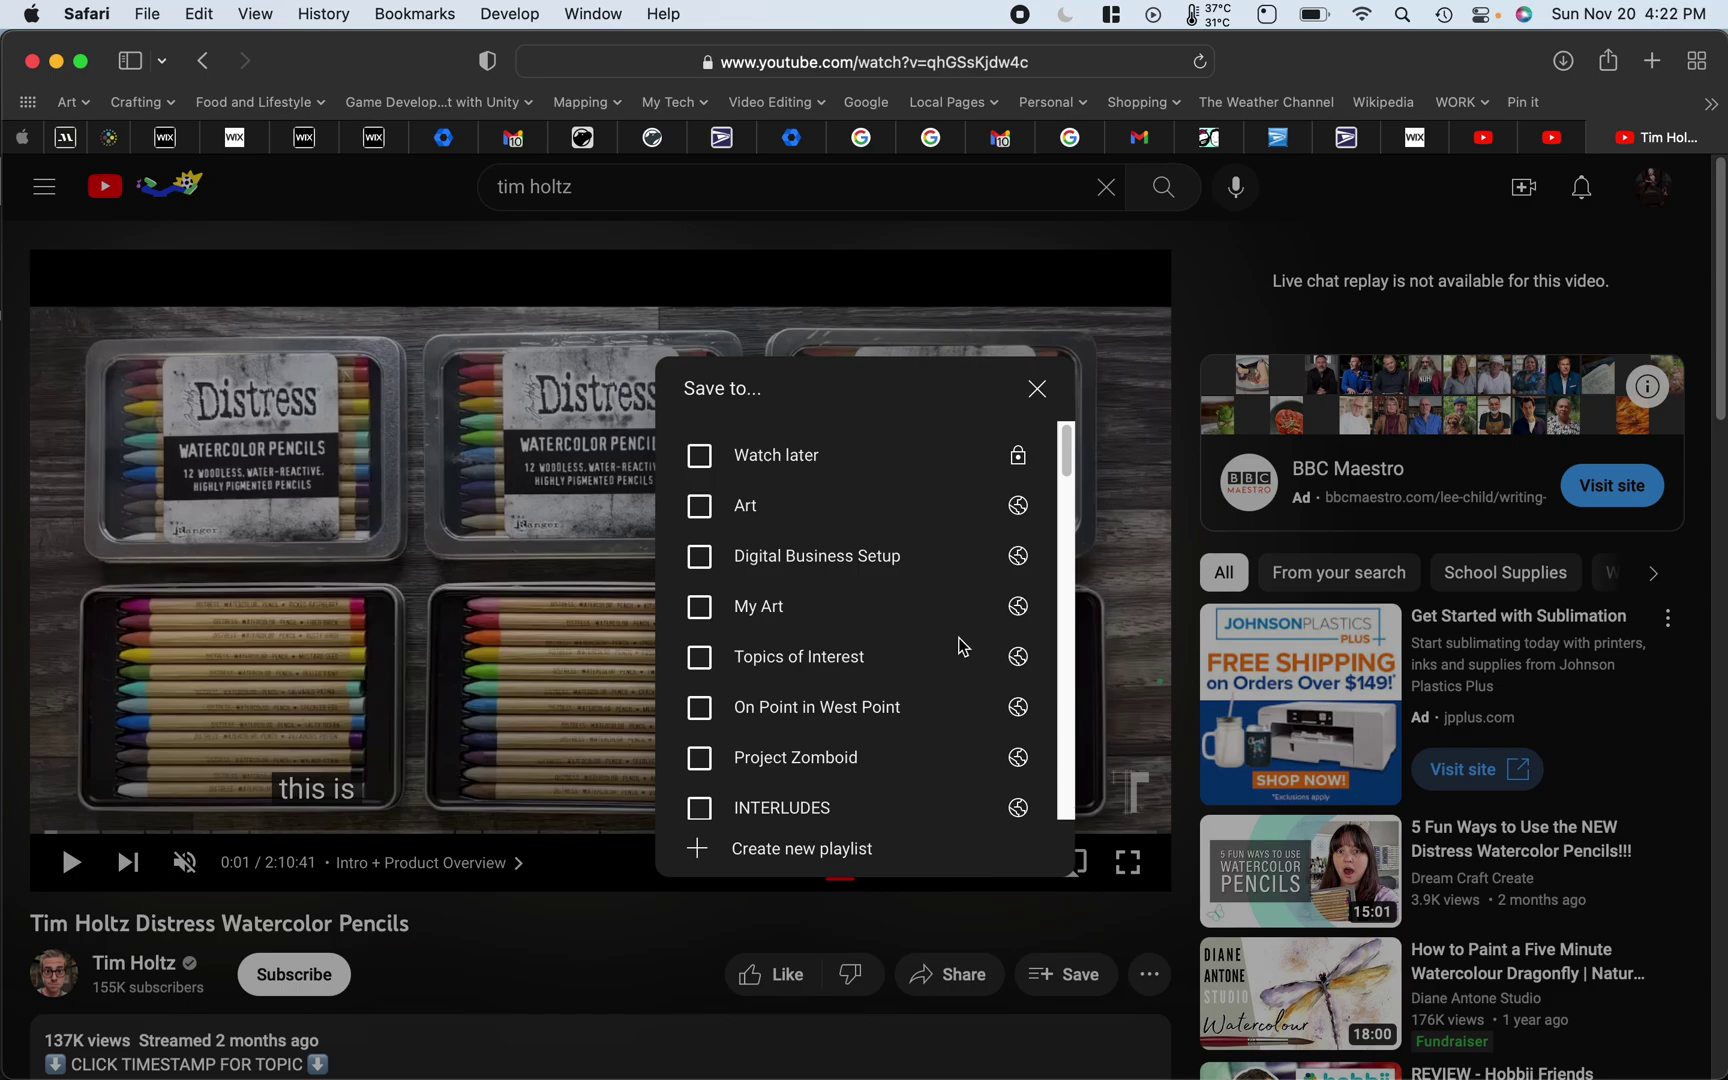
left_click_drag(1064, 451, 1070, 497)
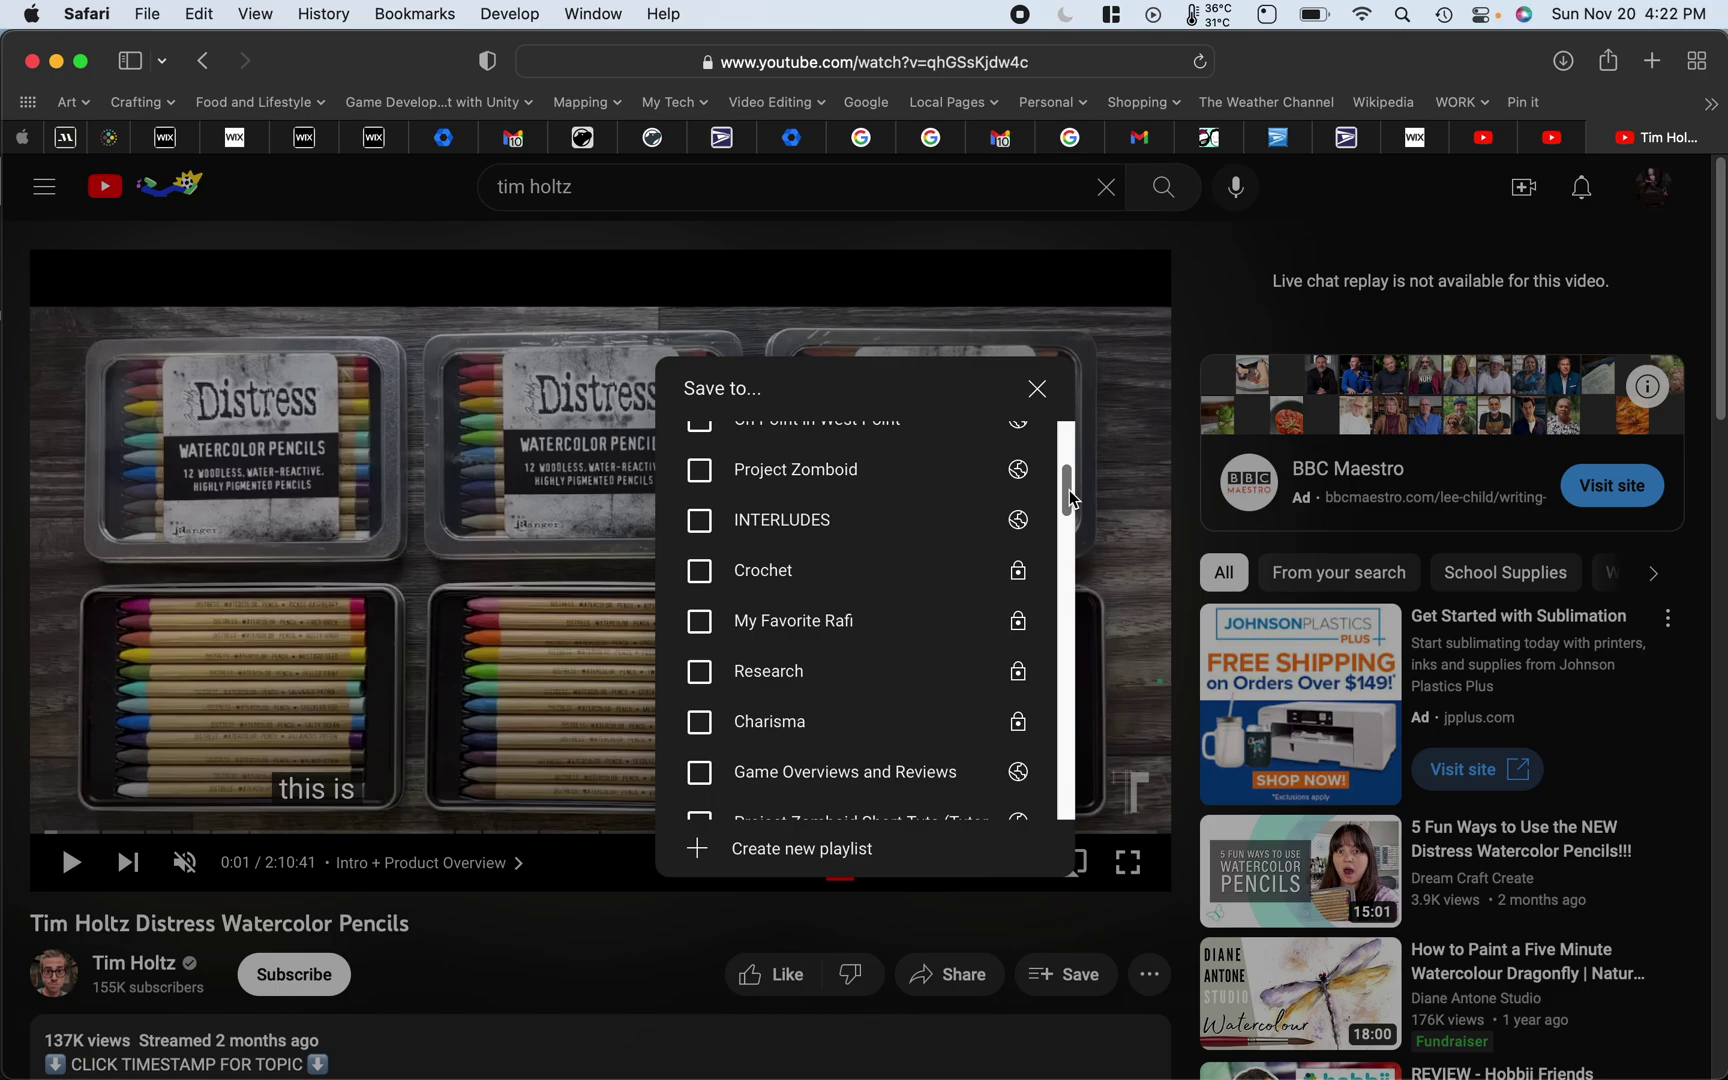
mouse_move(1069, 497)
left_mouse_down()
mouse_move(1087, 818)
mouse_move(1068, 498)
mouse_move(1068, 798)
mouse_move(1067, 482)
left_mouse_up()
- Return to the YouTube home tab, close the account menu, and expand the sidebar with Show more
left_click(1588, 139)
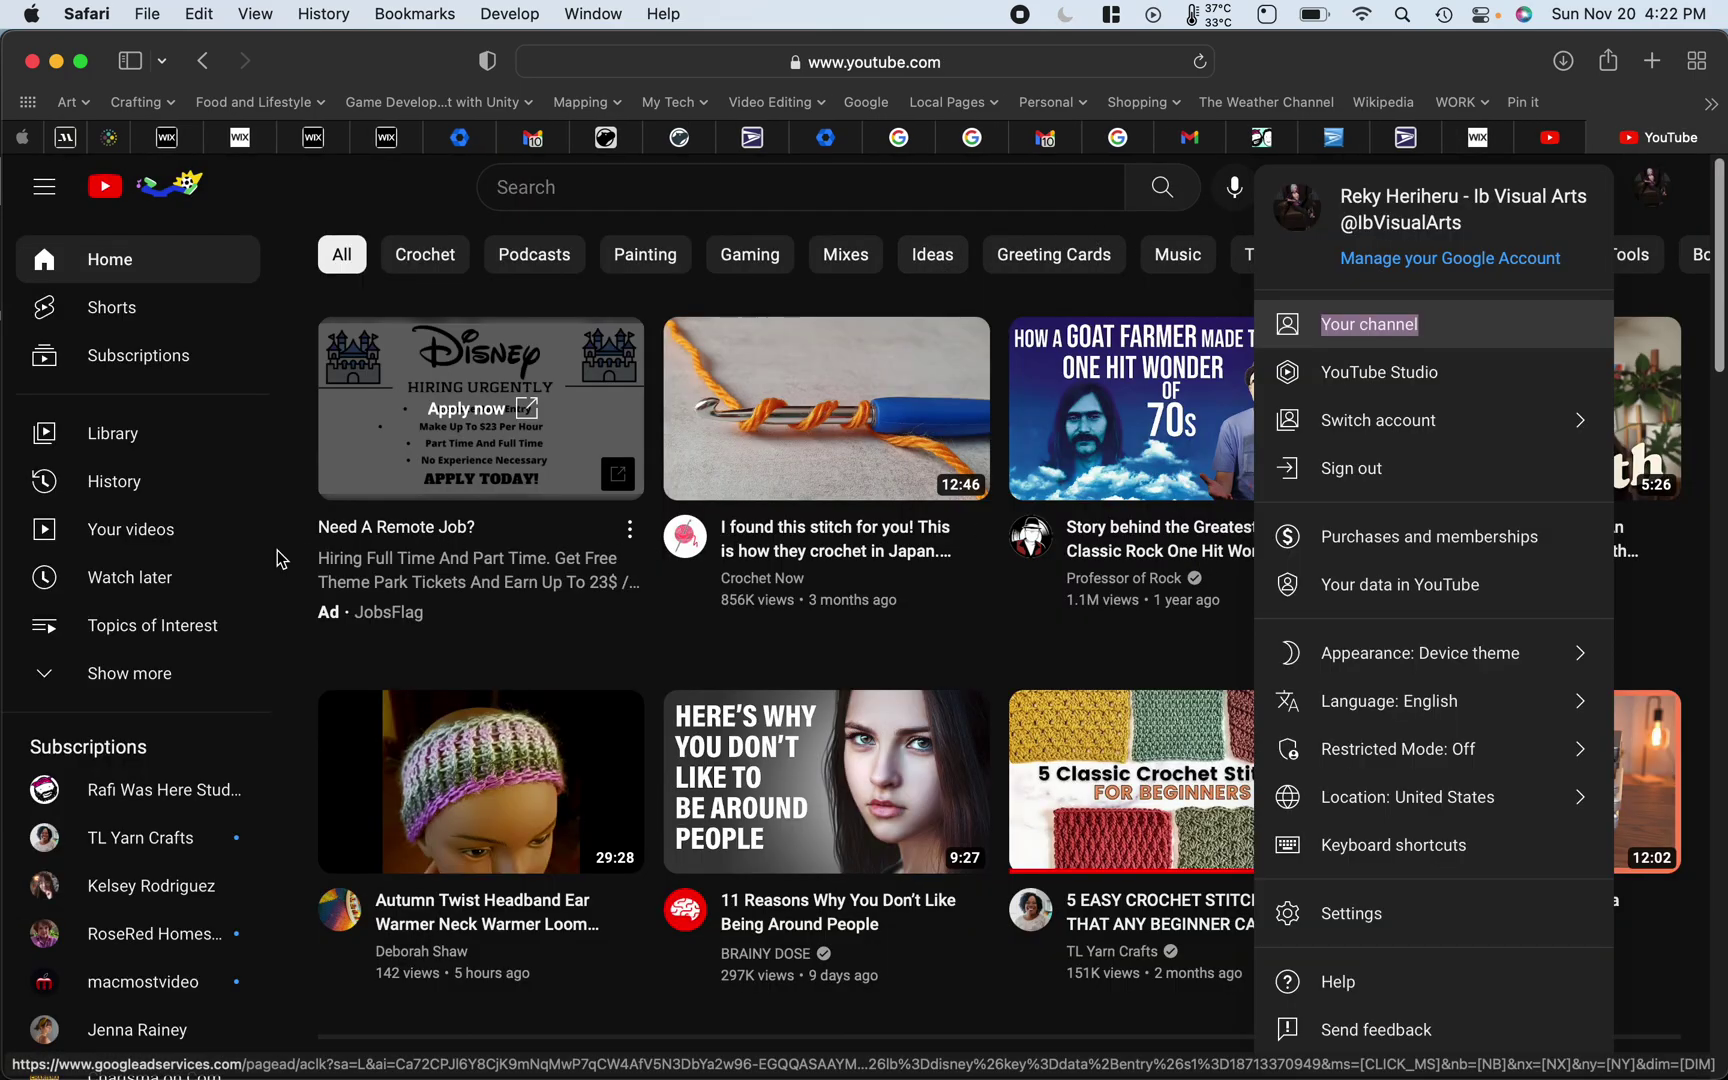
left_click(600, 1060)
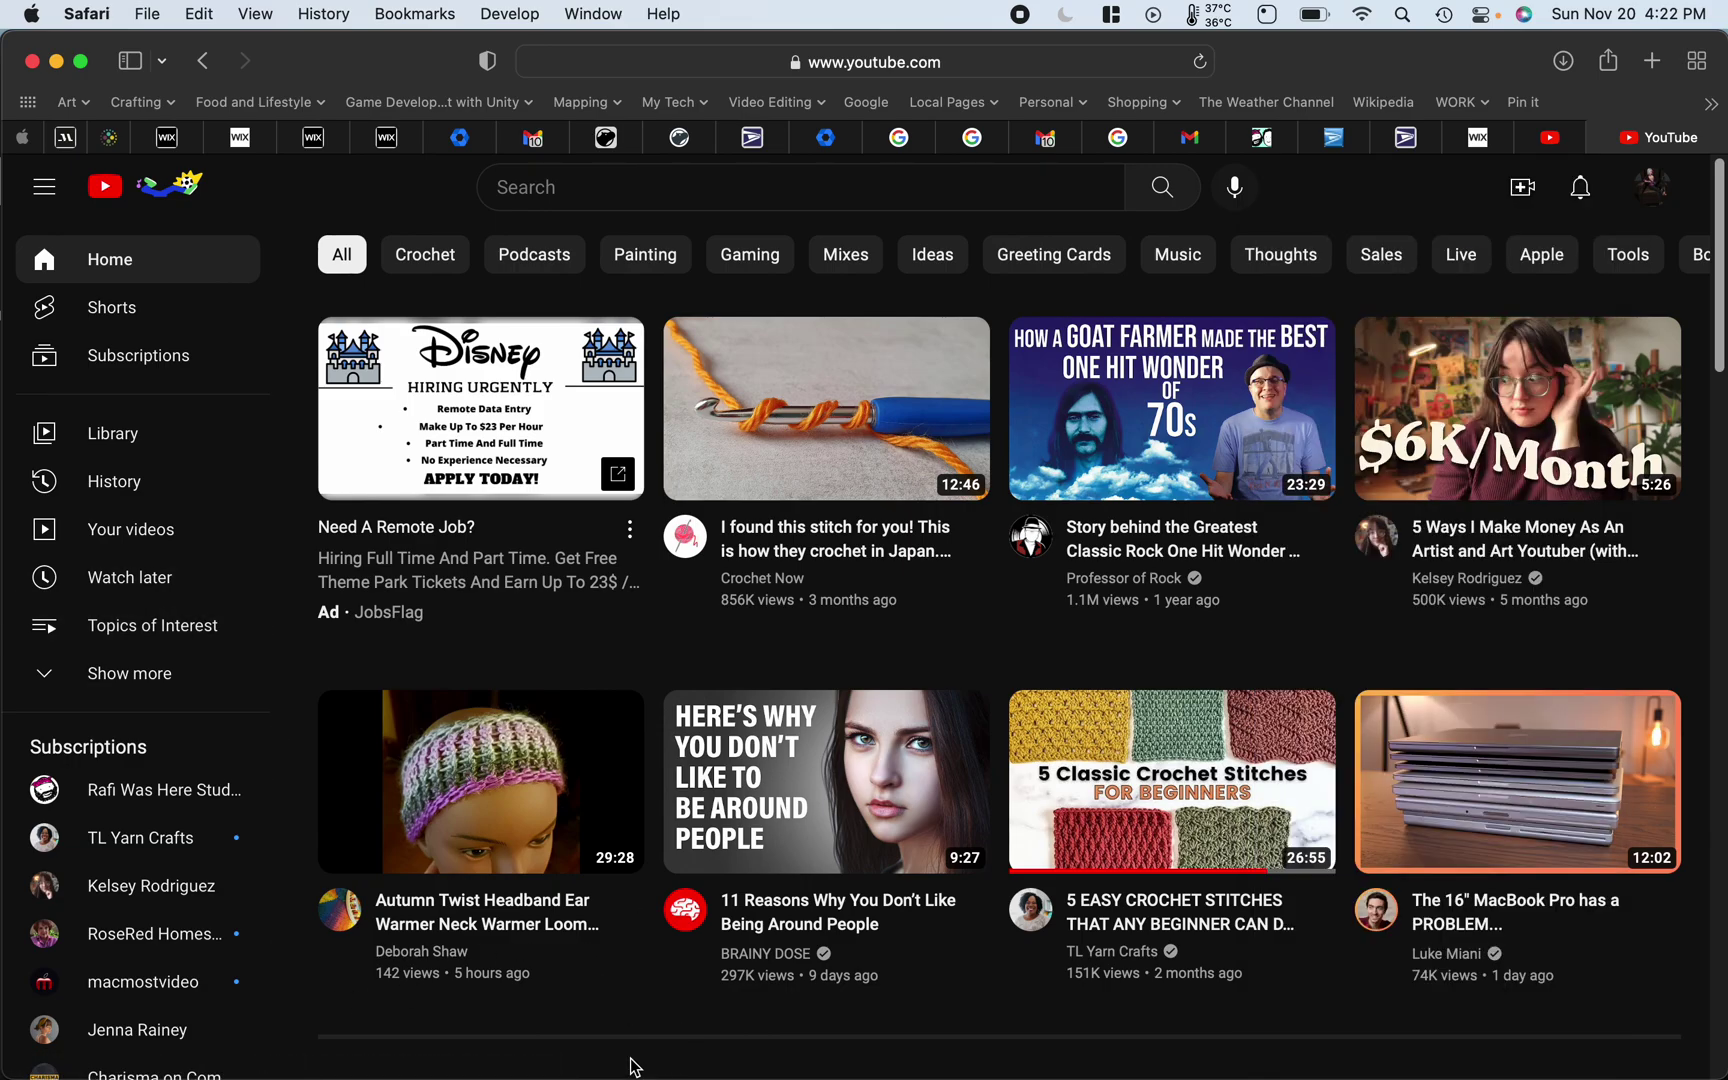
left_click(128, 680)
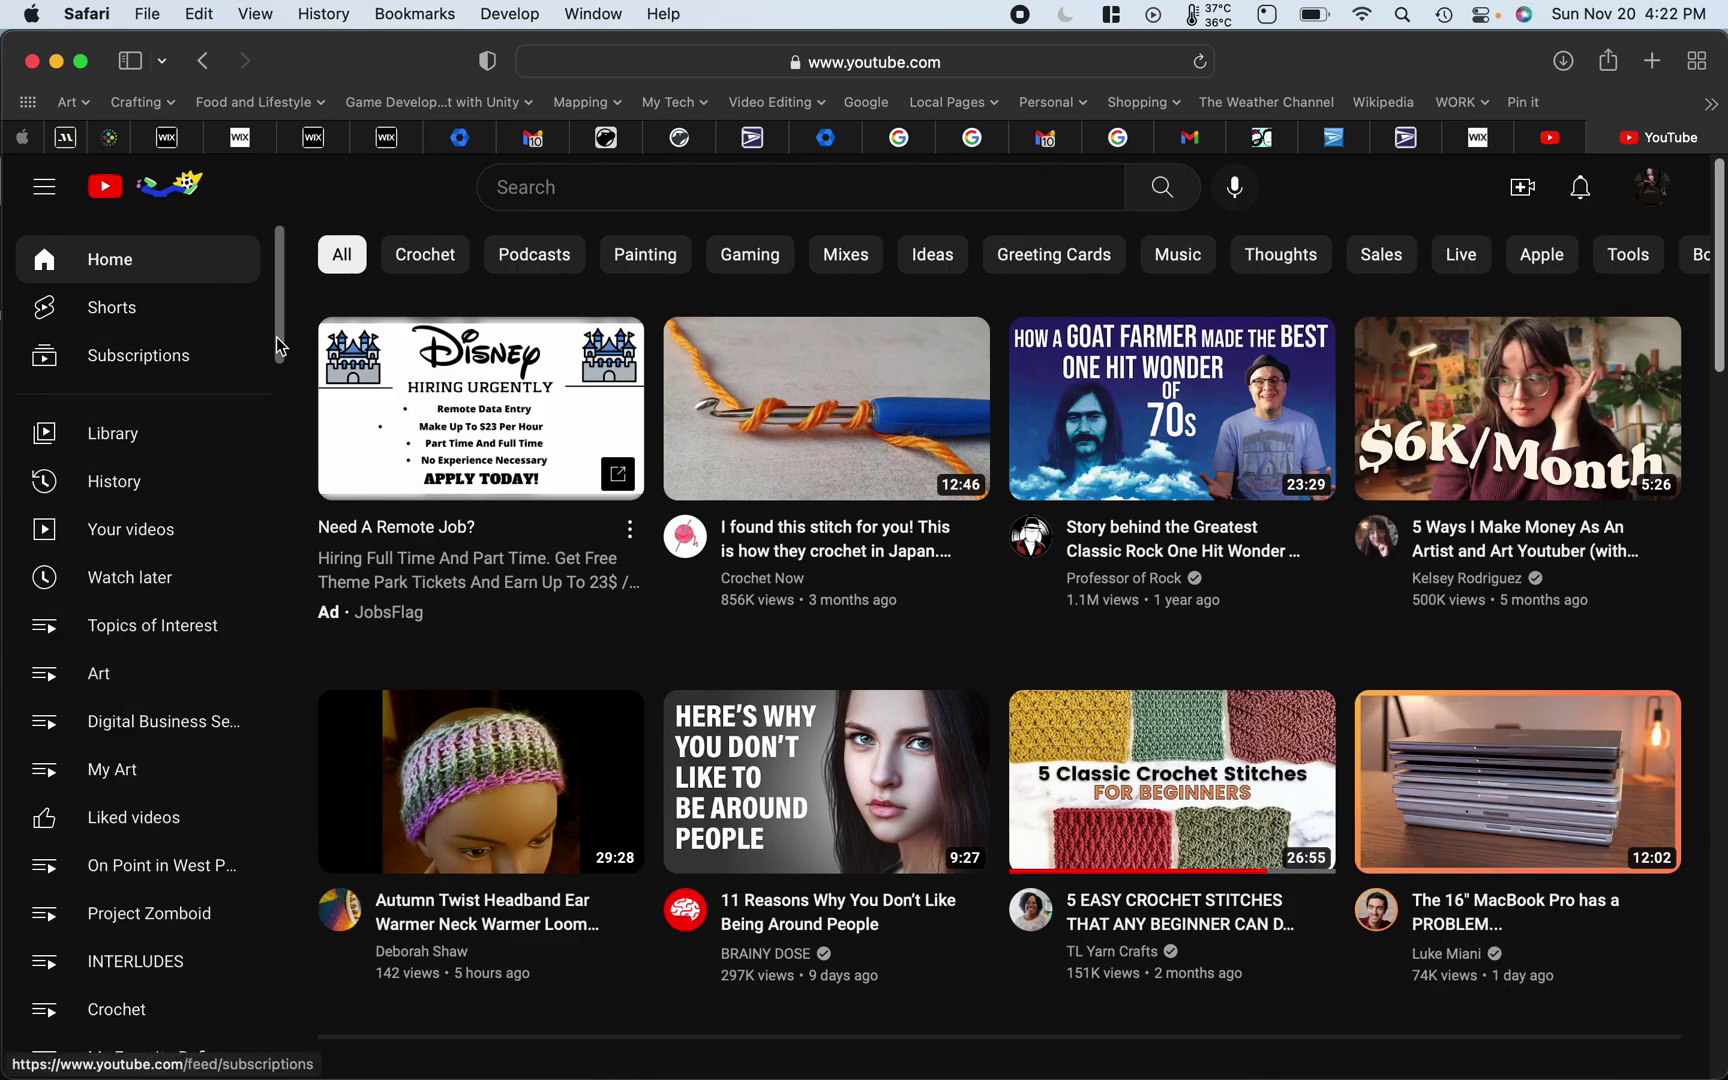
left_click_drag(275, 338, 277, 404)
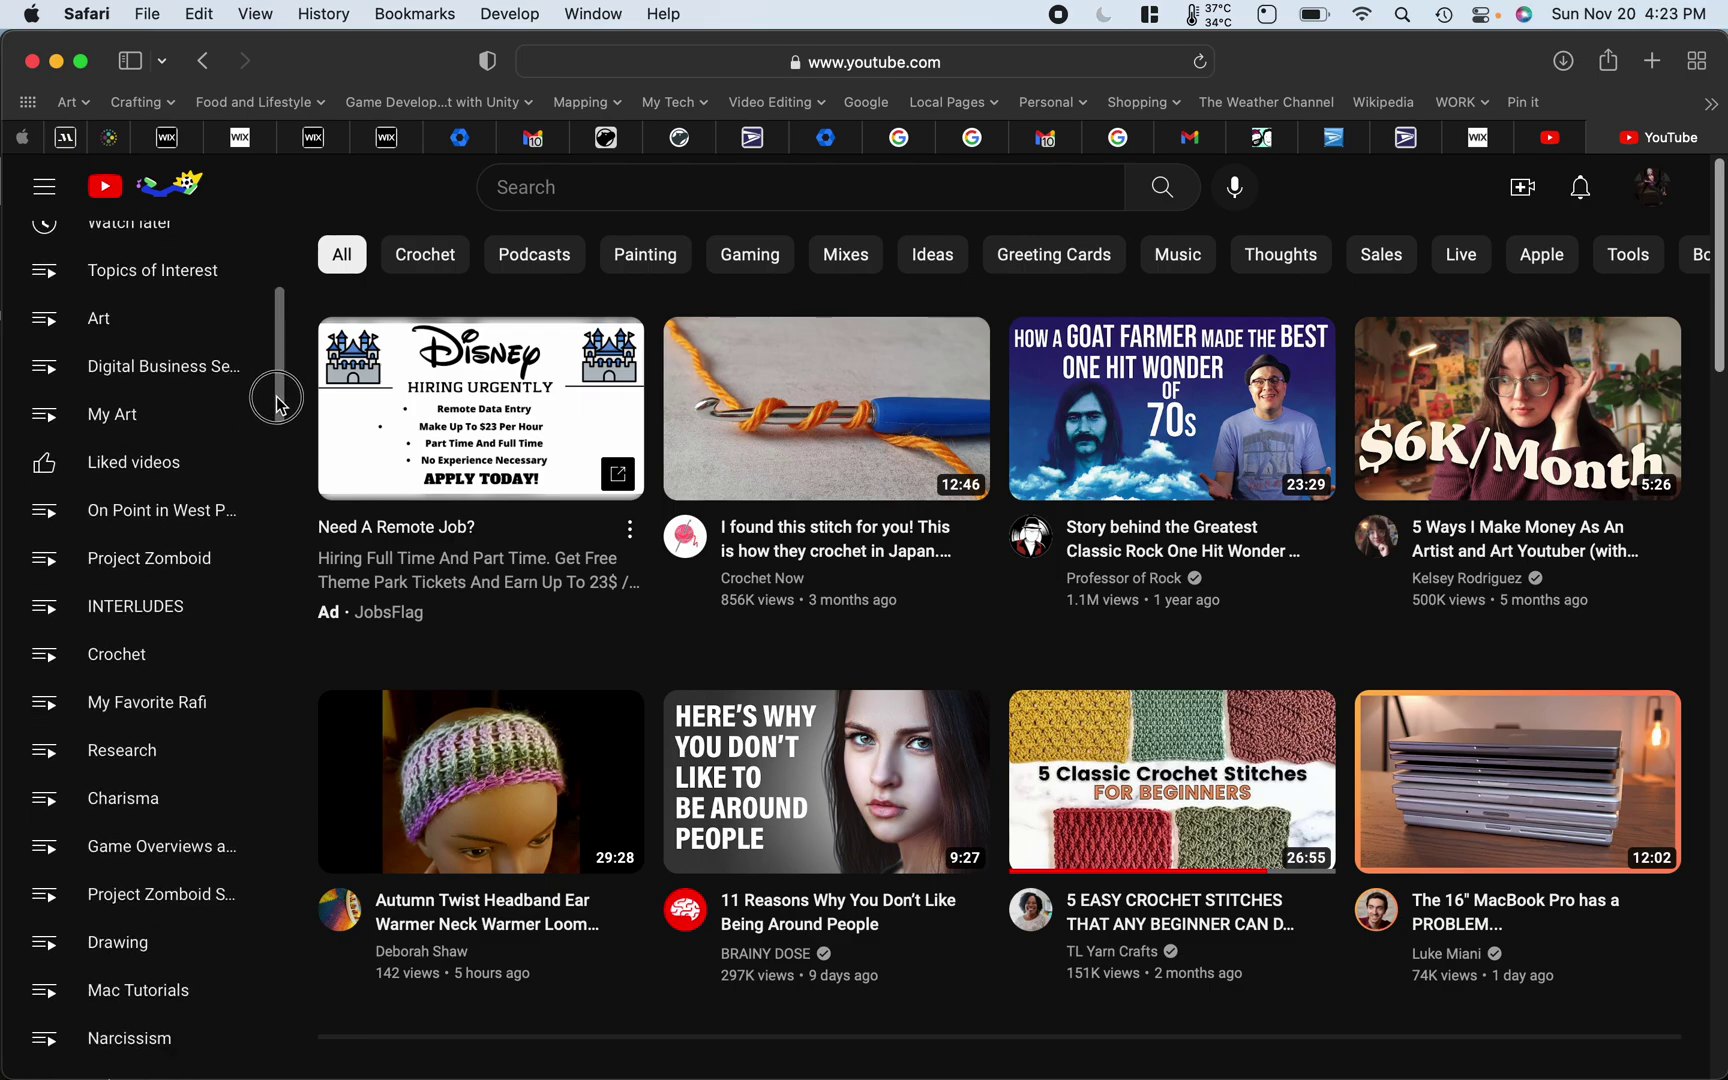
left_click_drag(277, 404, 263, 350)
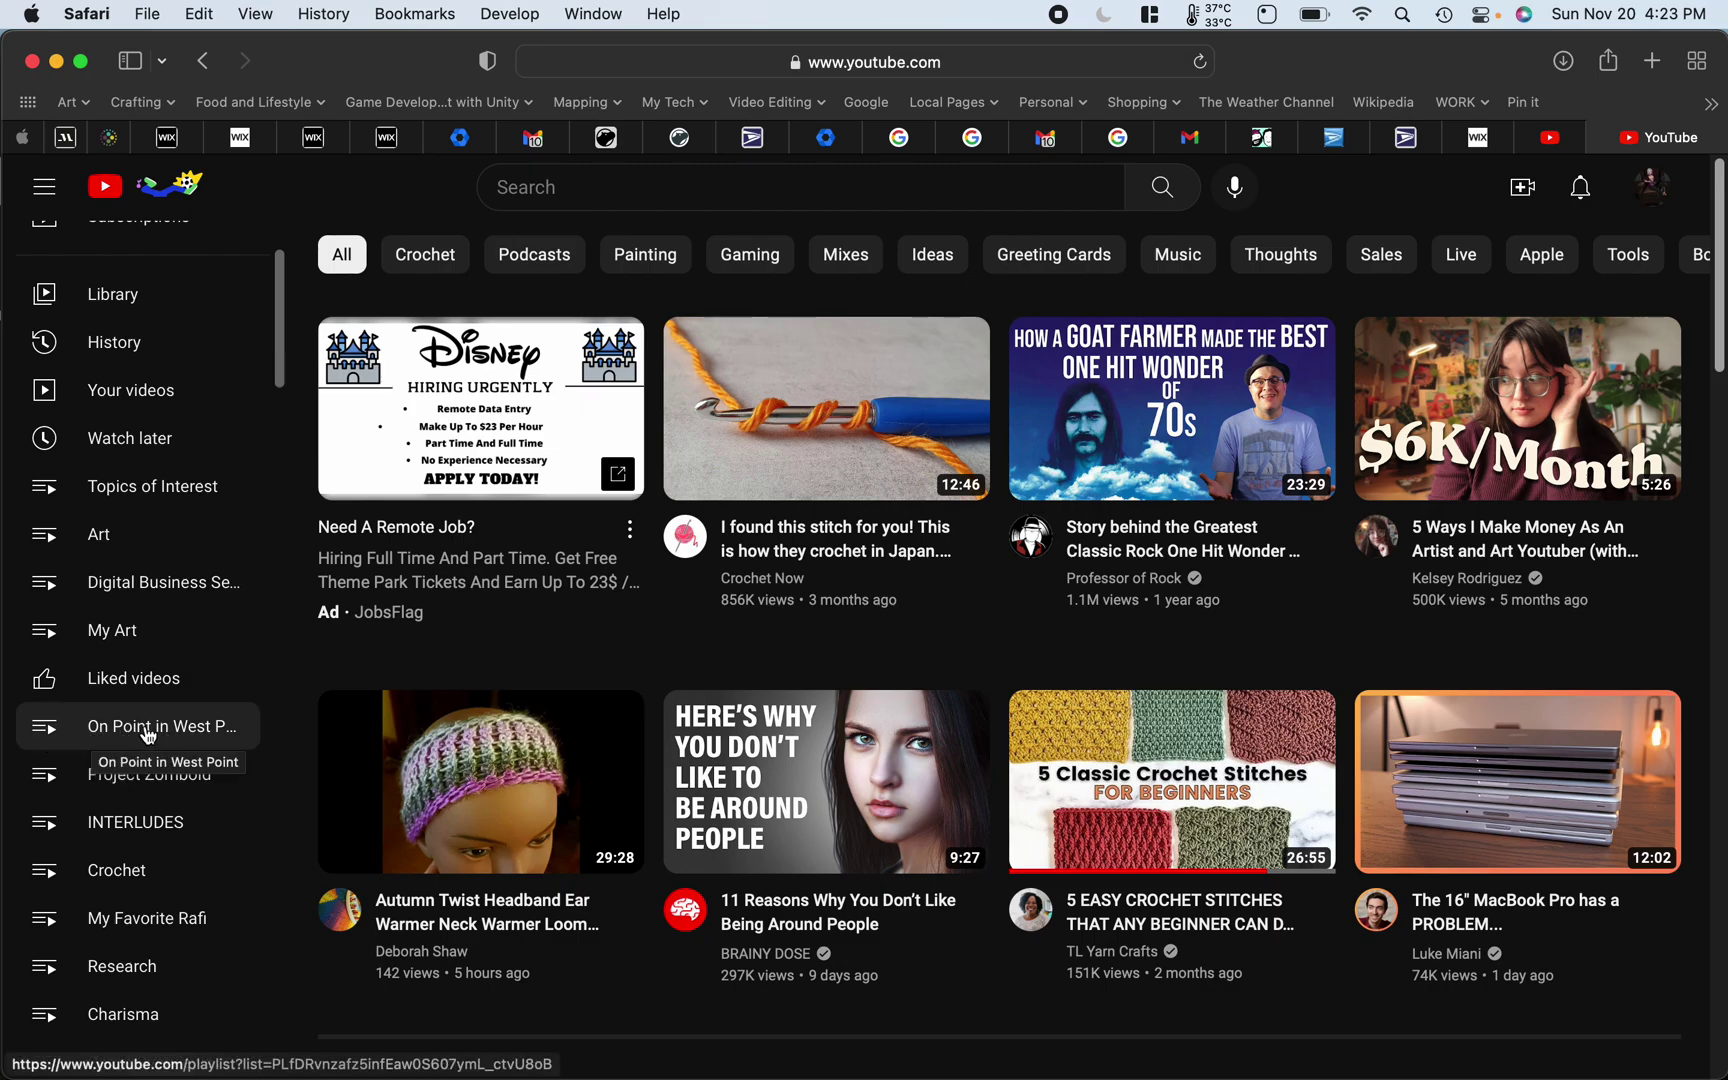
- Scroll the sidebar down and open the Charisma playlist
scroll(138, 567, "down", 1)
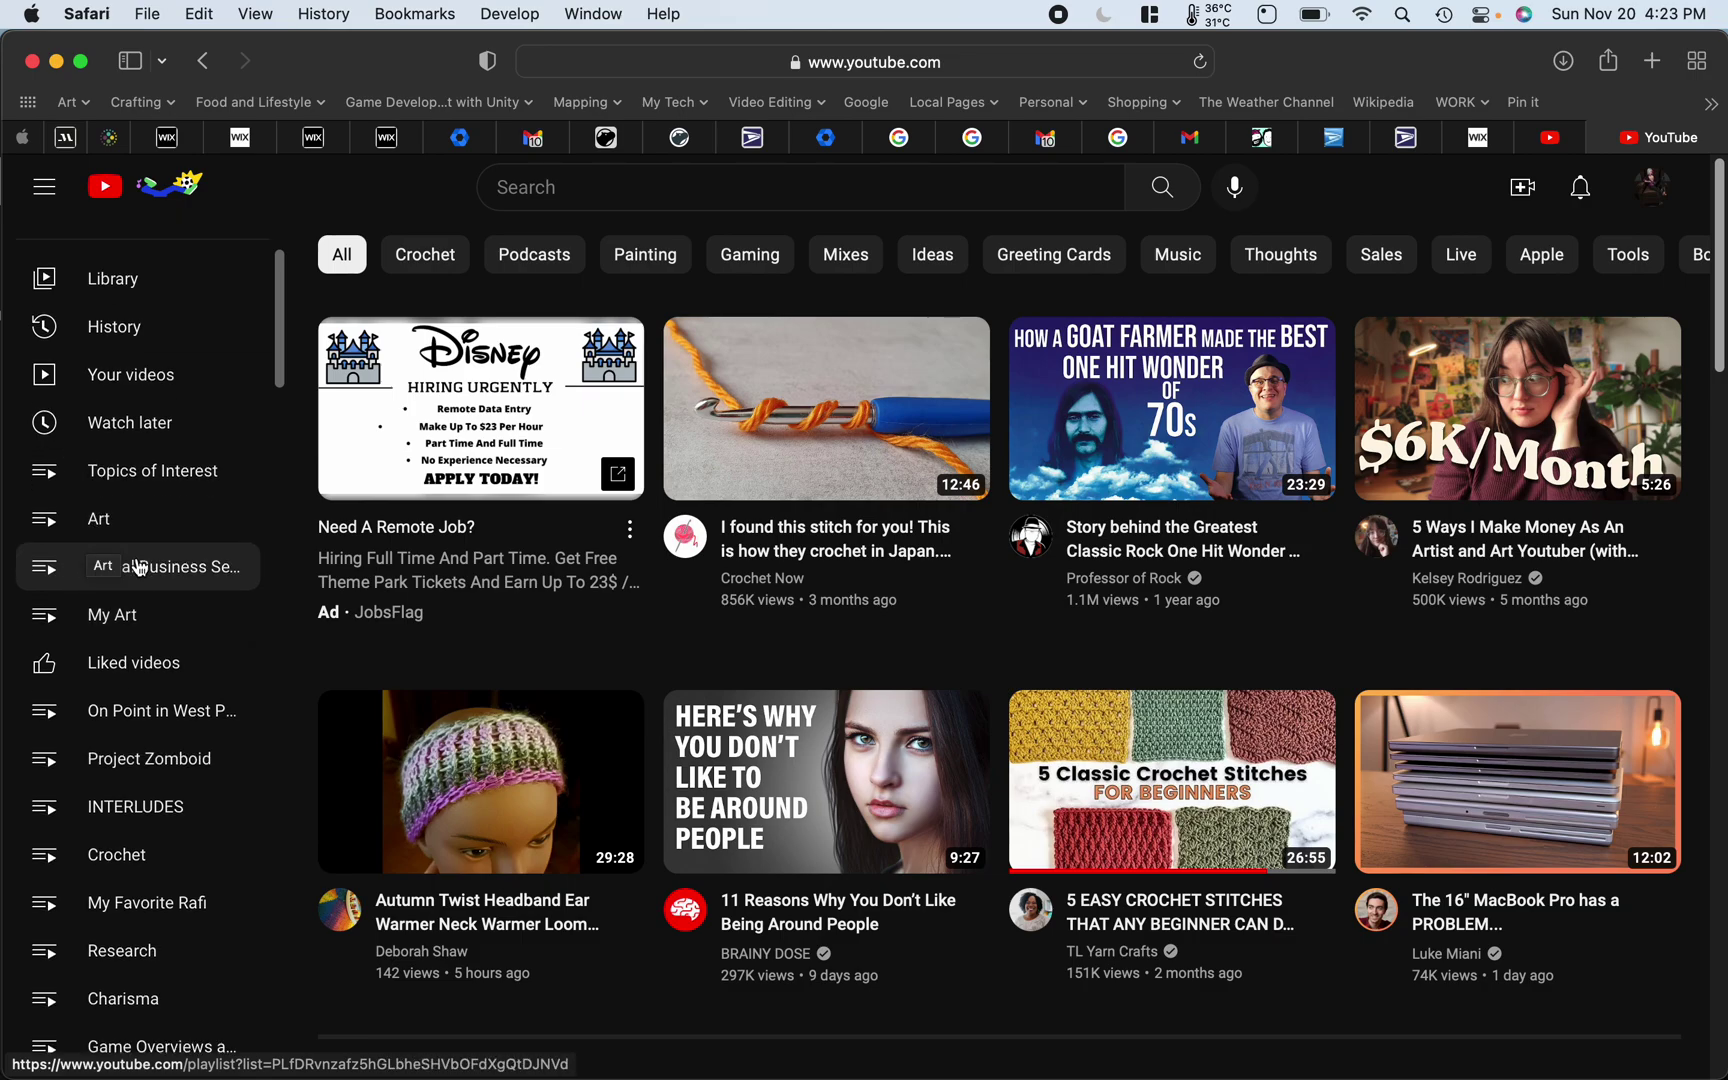
scroll(138, 567, "down", 5)
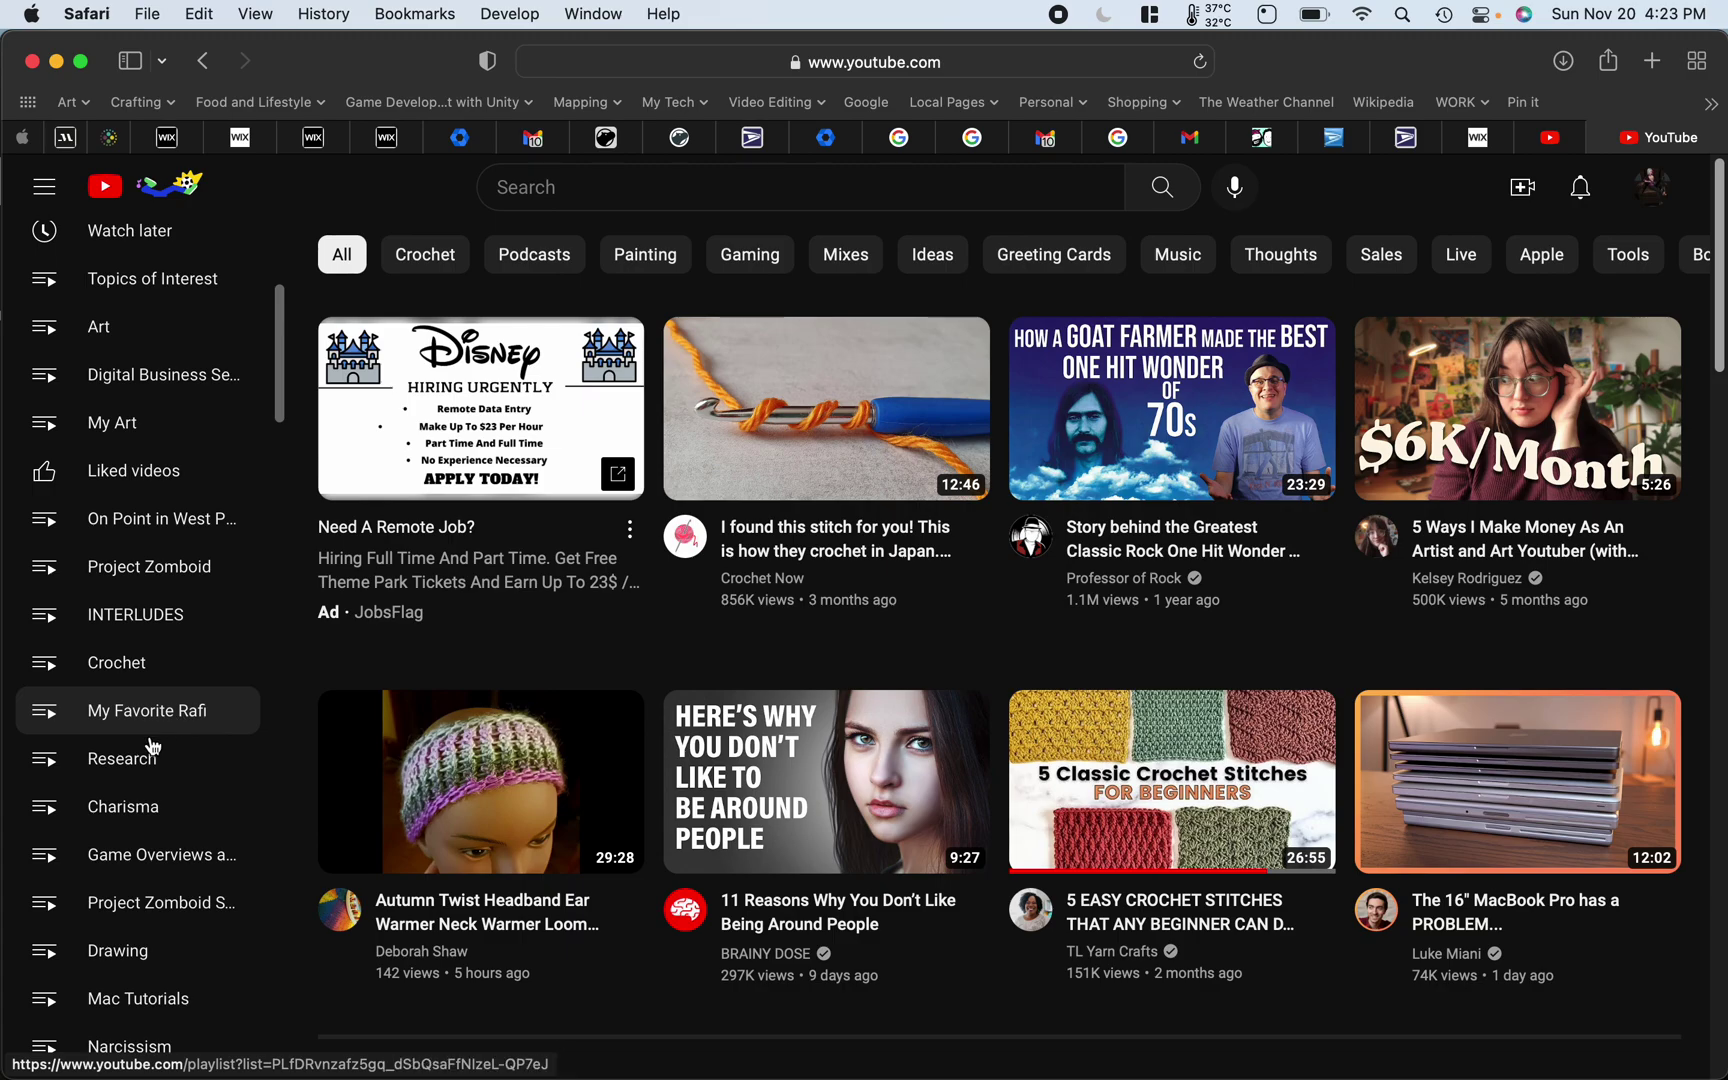
left_click(127, 805)
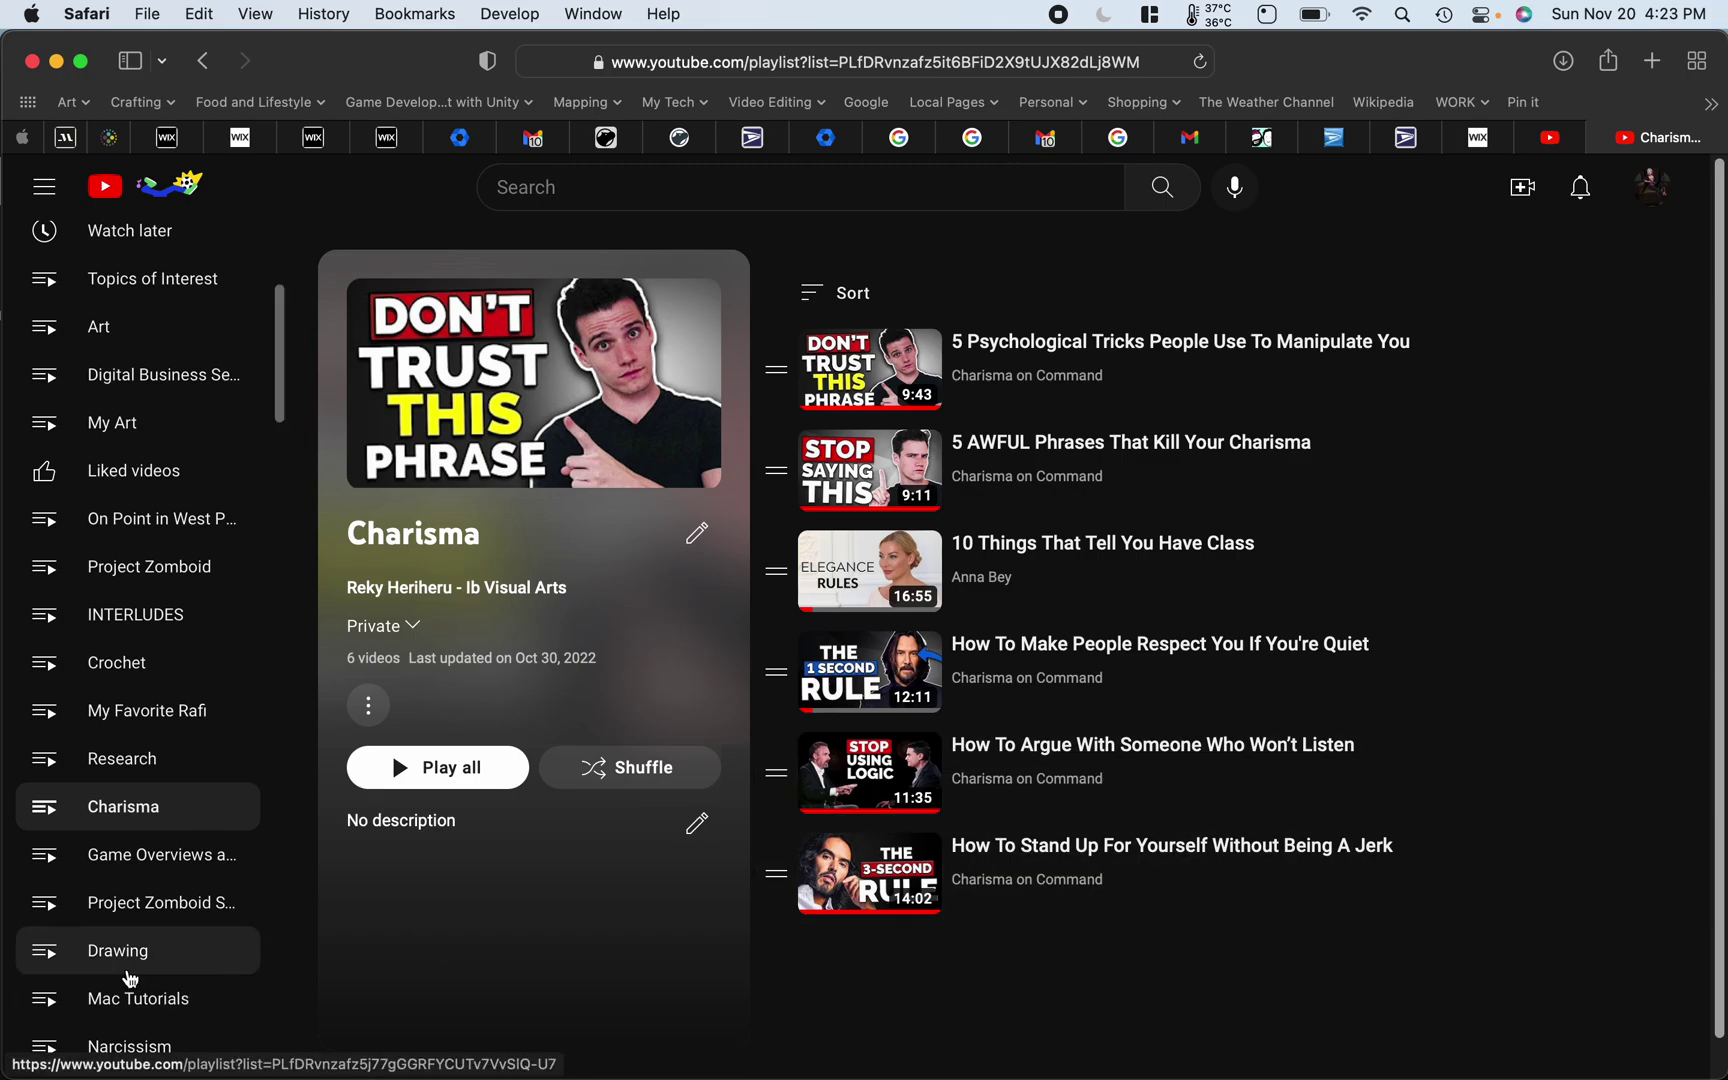
- Open the Drawing playlist from the sidebar and show its more-actions menu
left_click(125, 968)
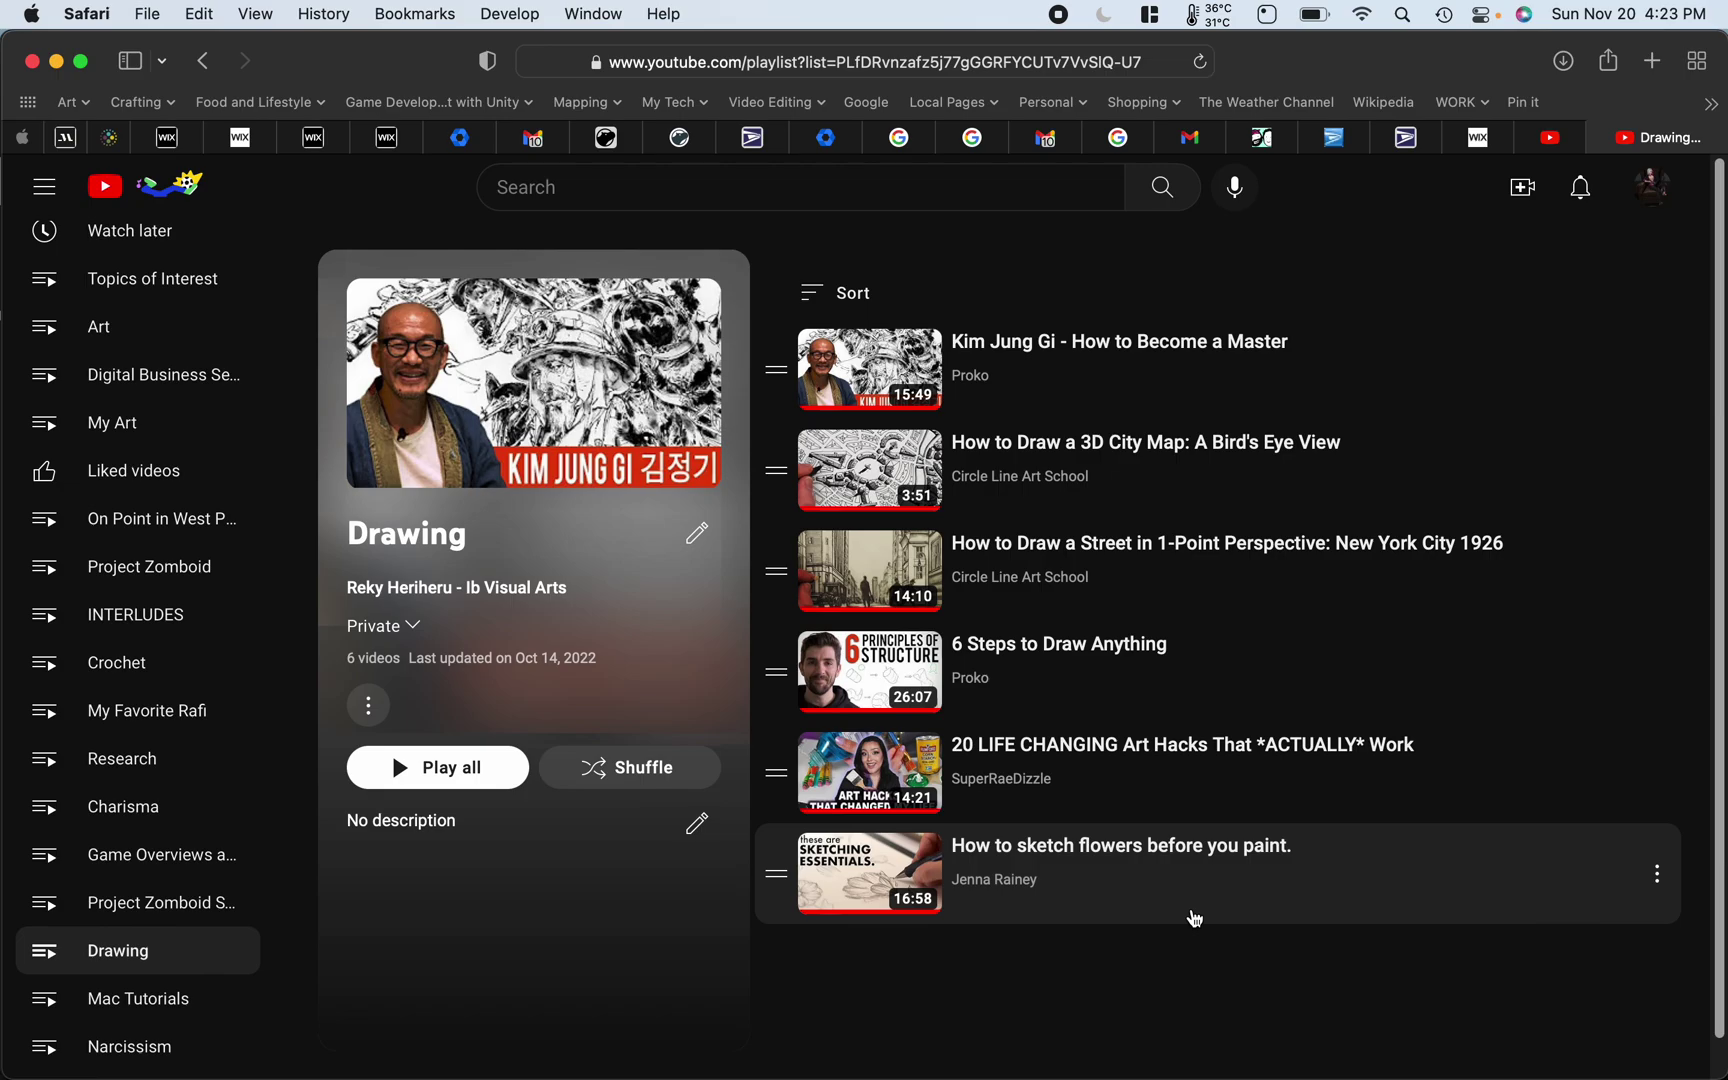
left_click(362, 719)
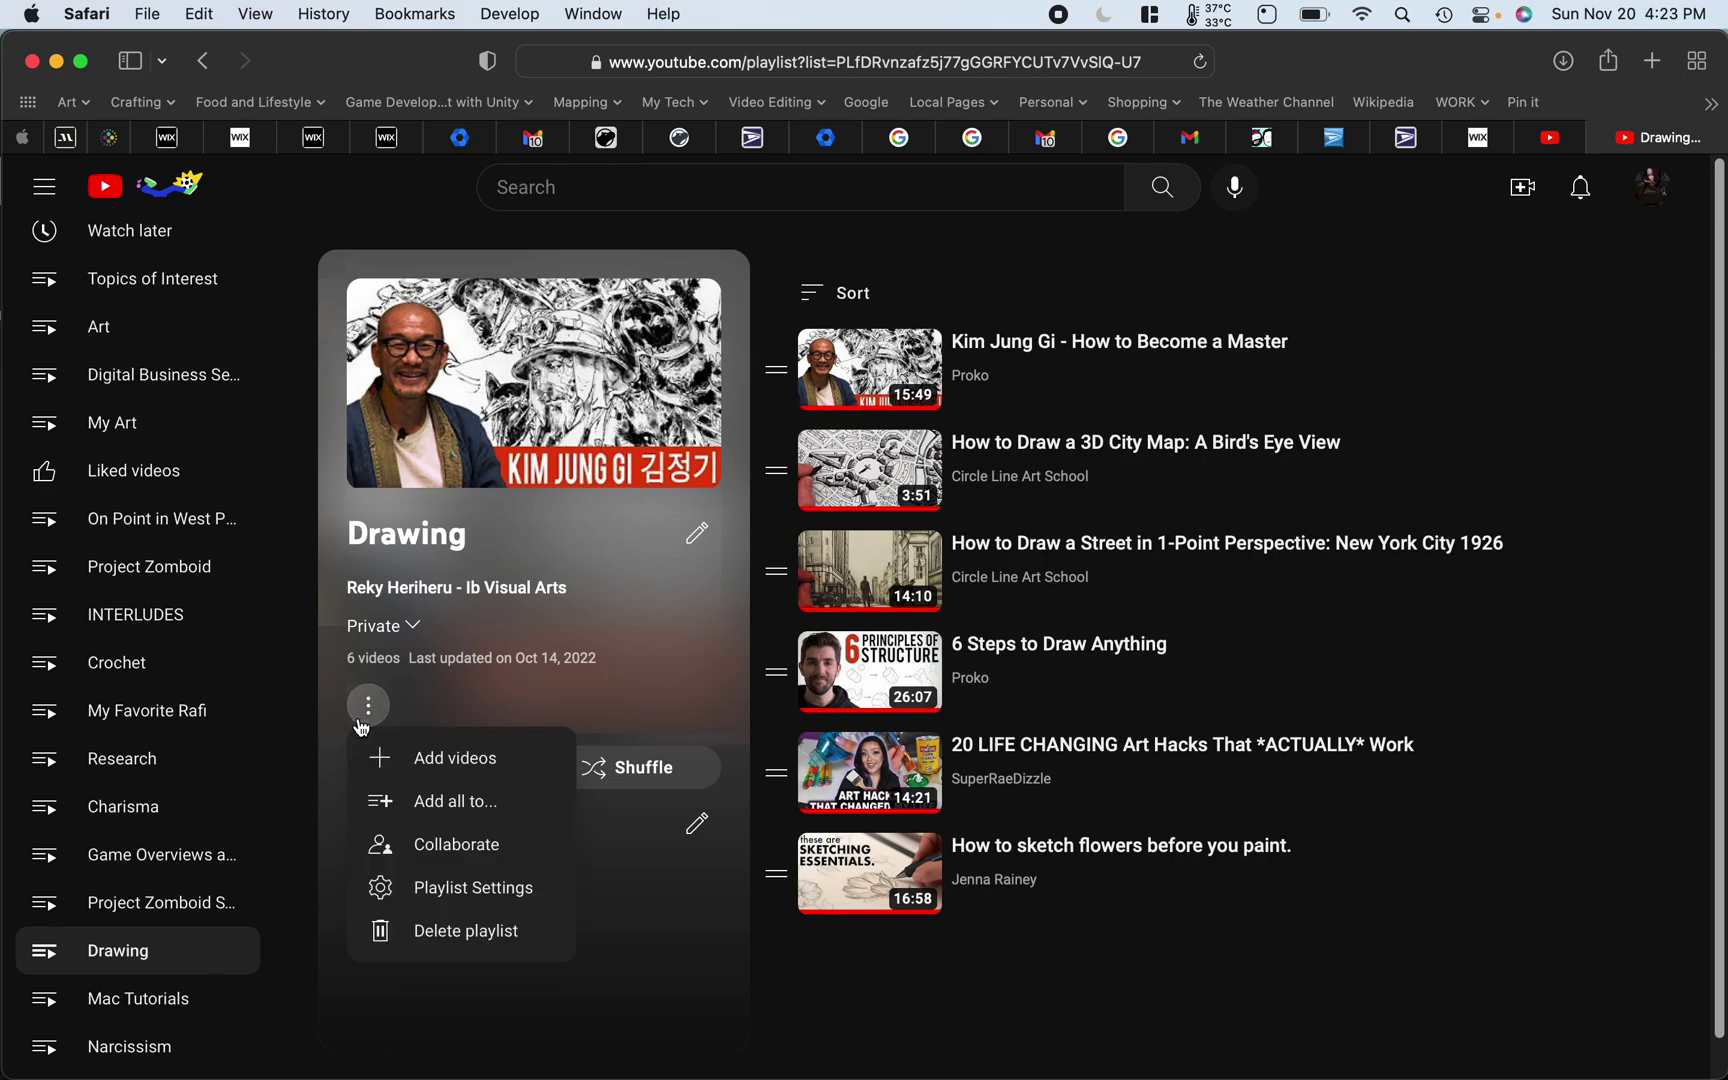
left_click(499, 893)
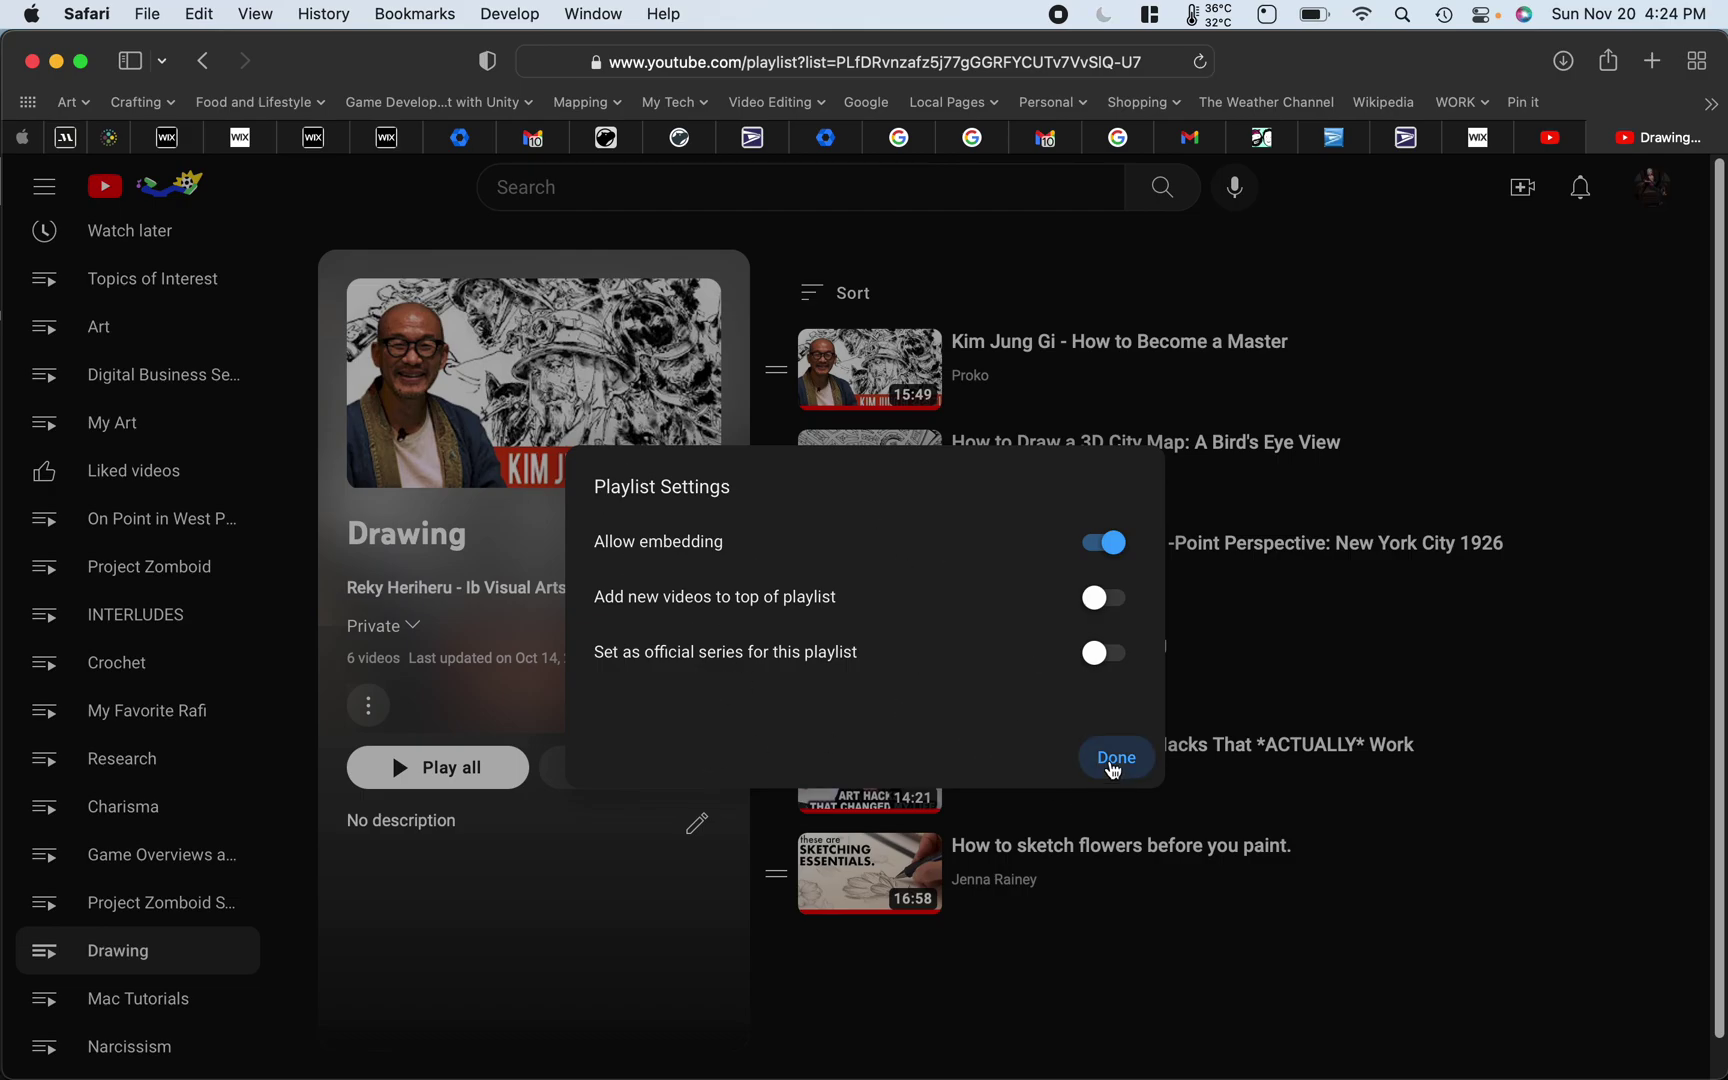
left_click(1115, 758)
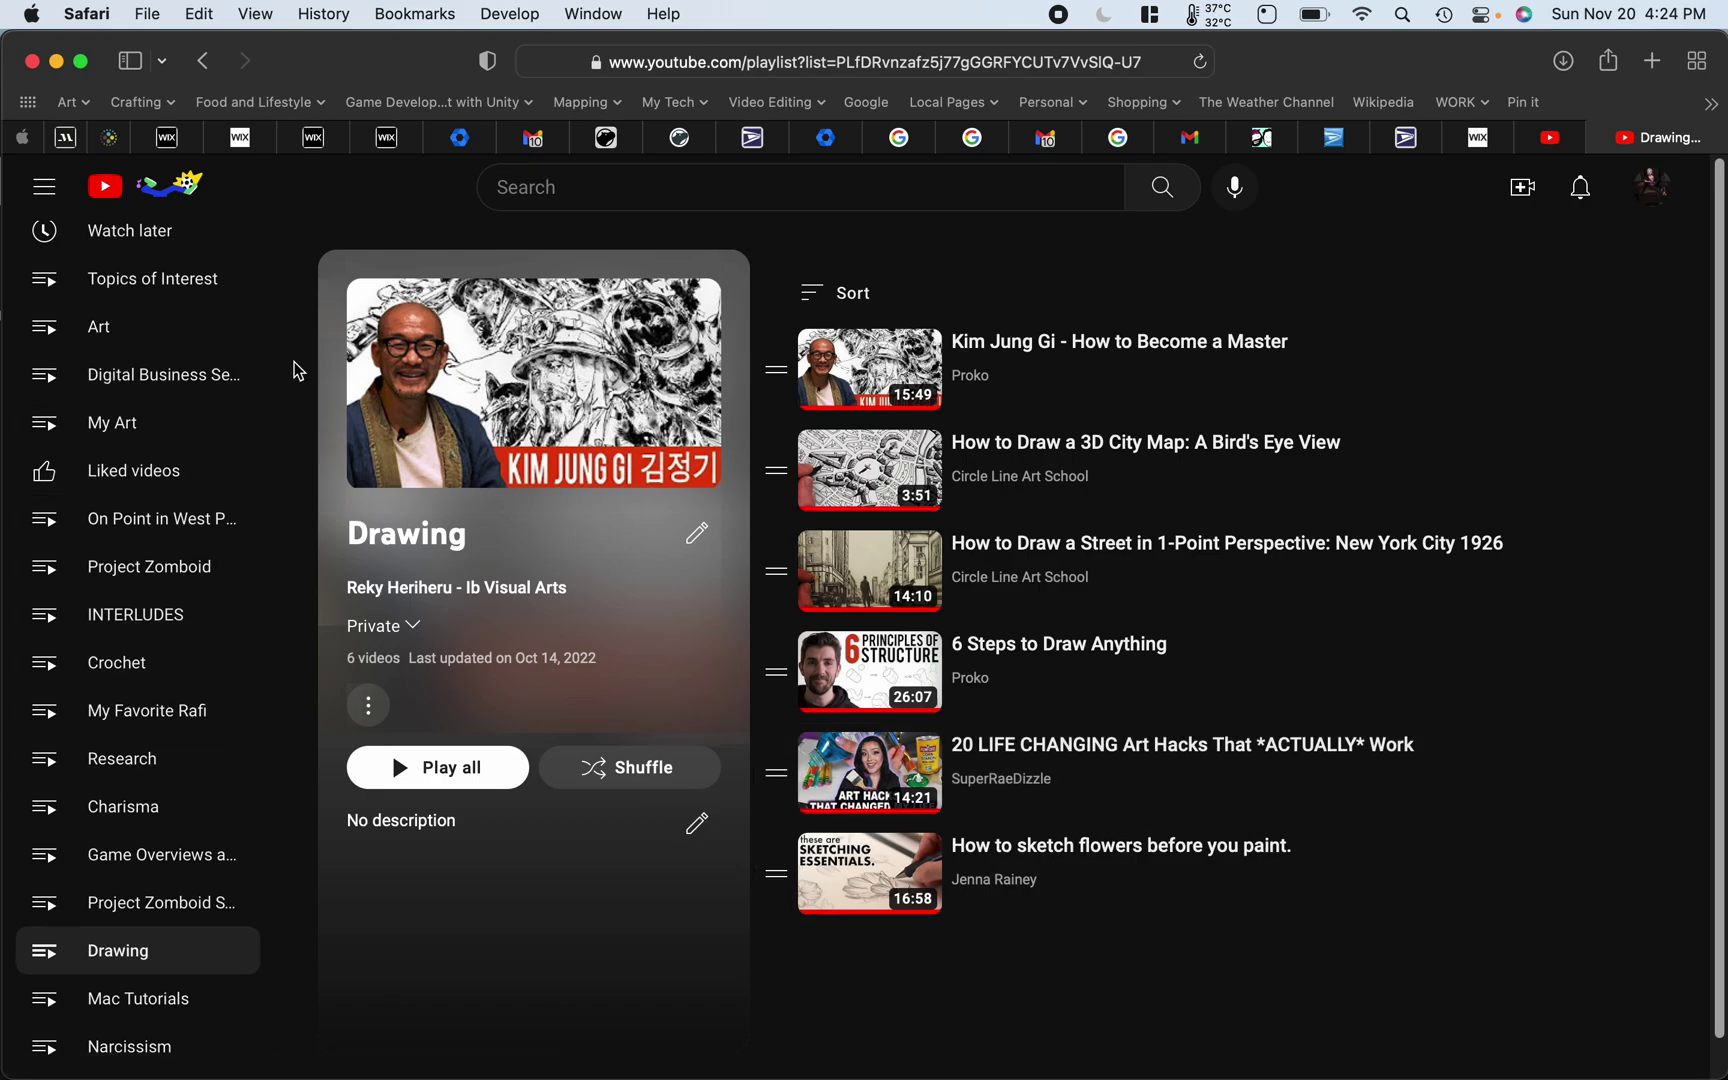
left_click_drag(285, 372, 271, 307)
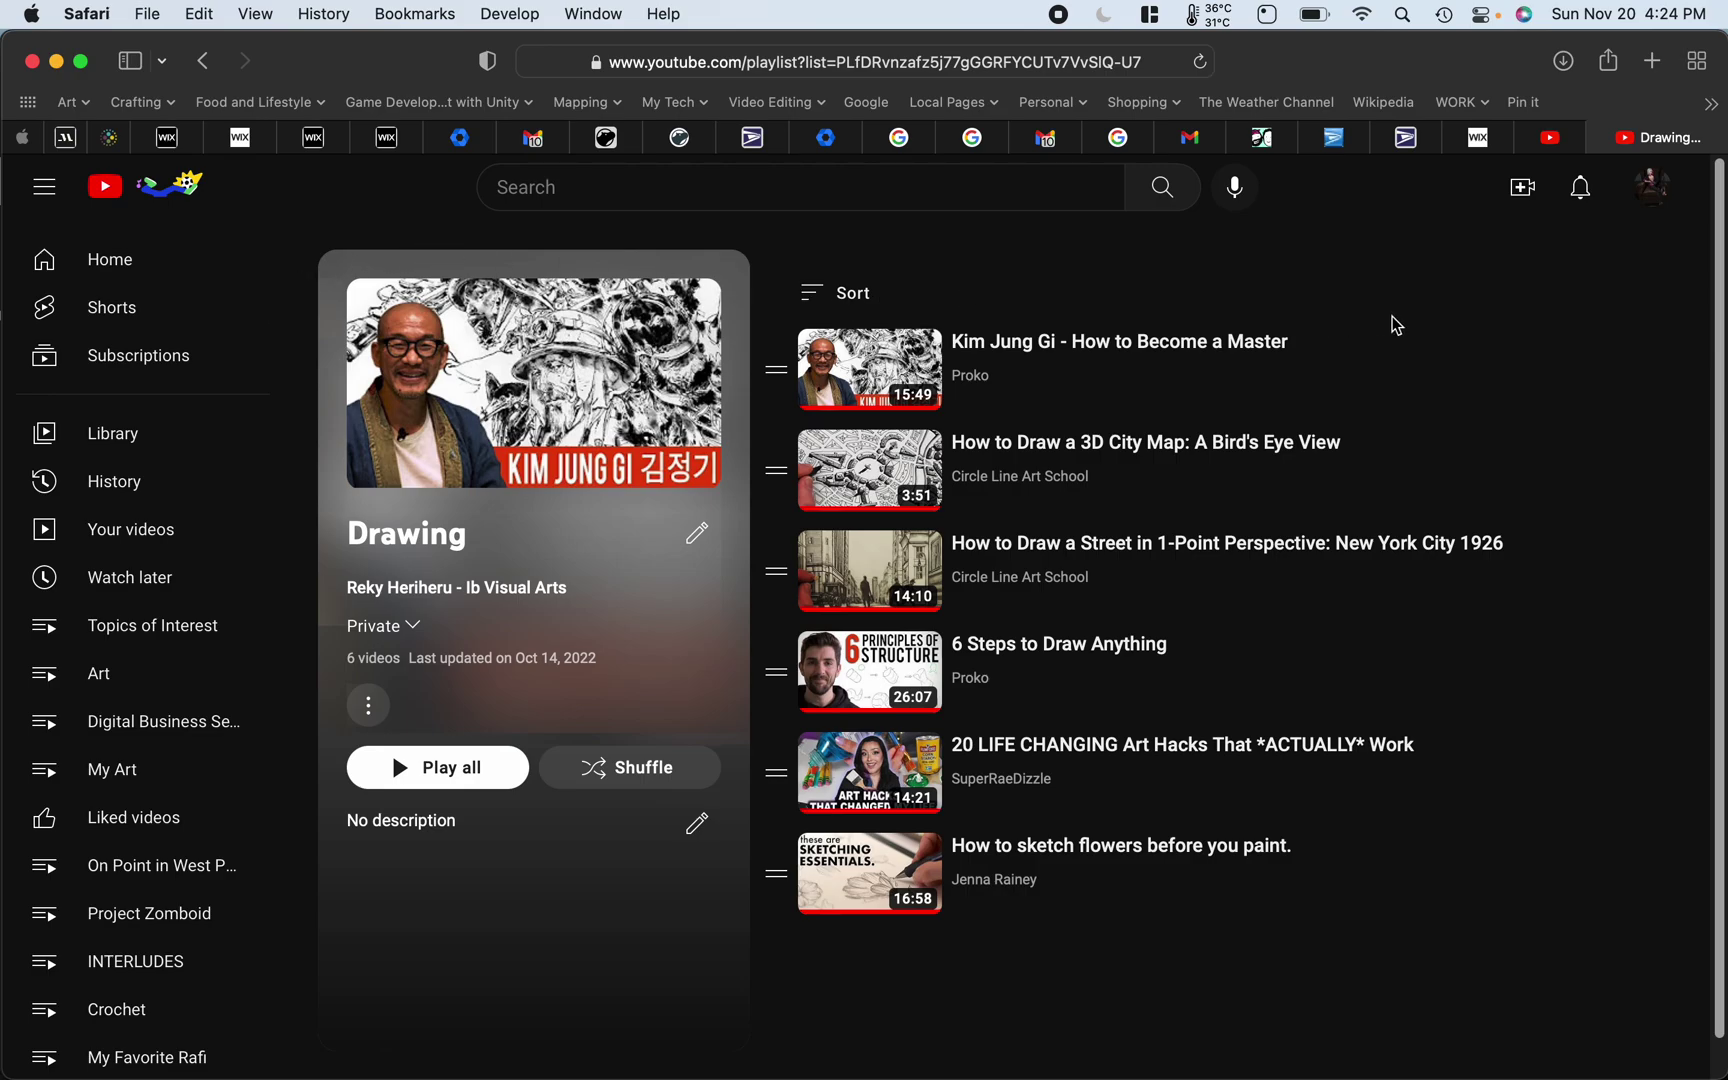
- Open the Kim Jung Gi, 3D City Map and New York street videos in new tabs
right_click(1117, 346)
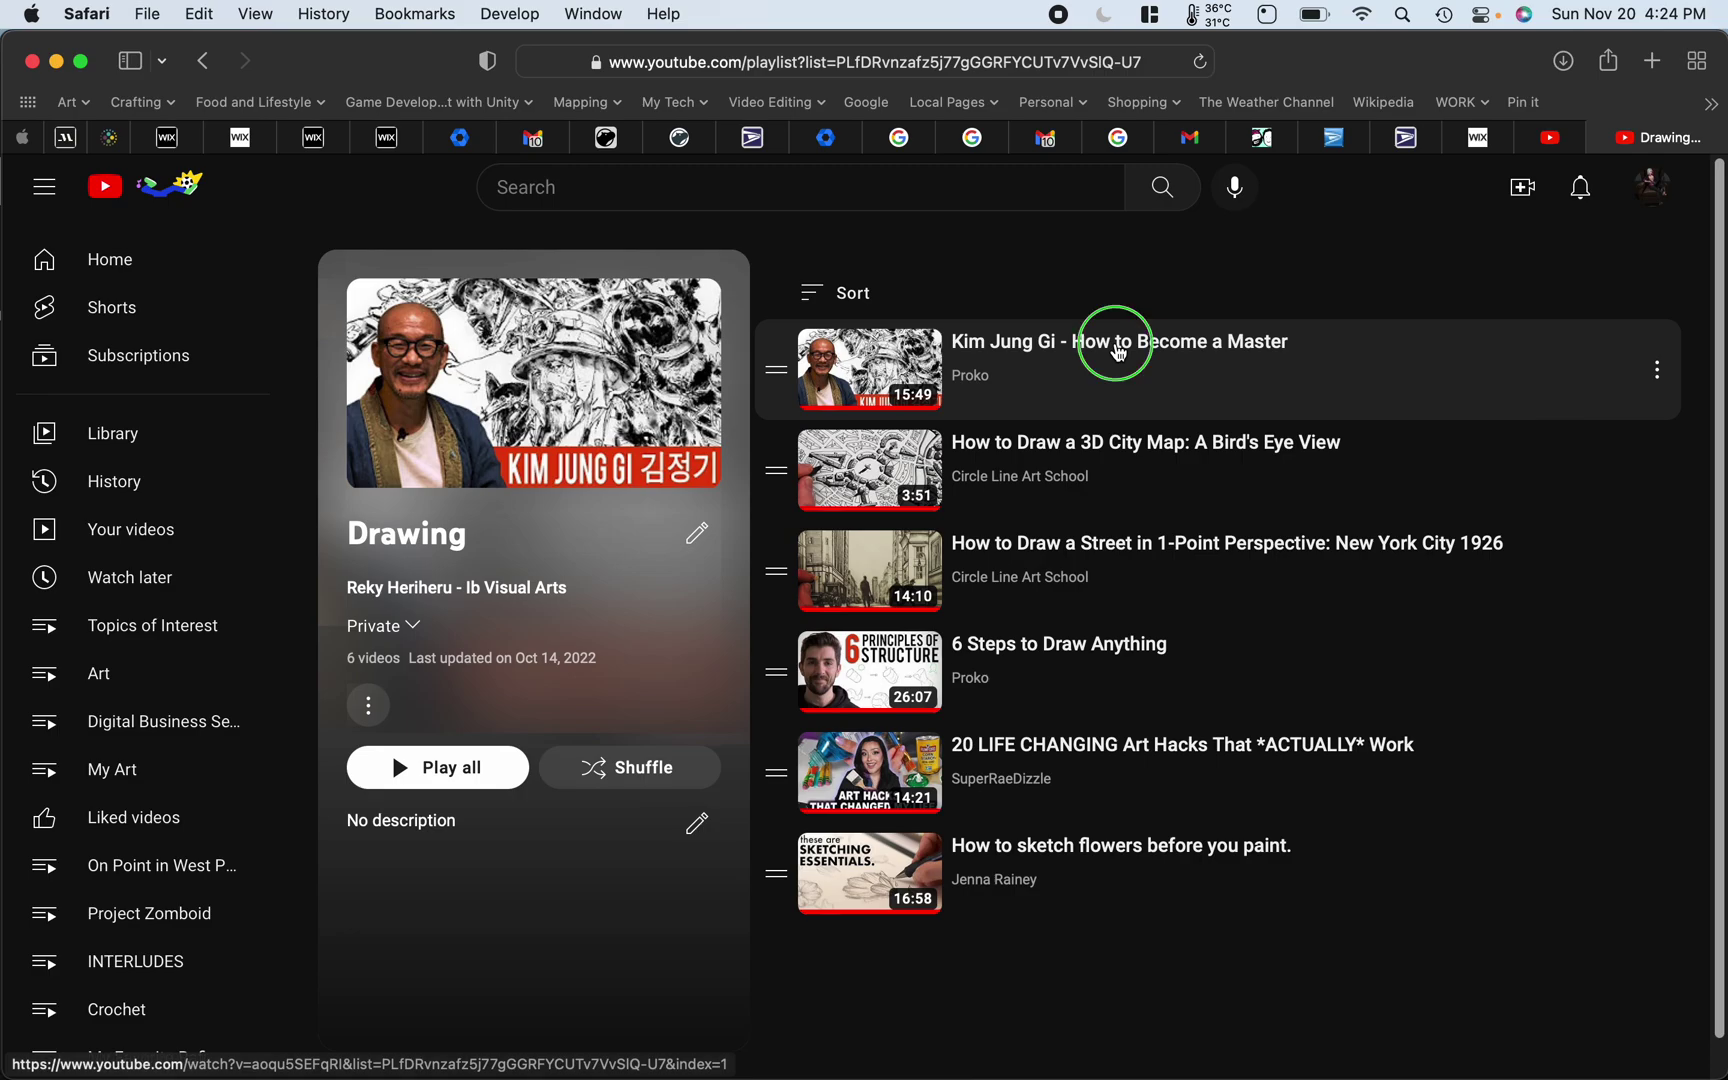
left_click(1211, 355)
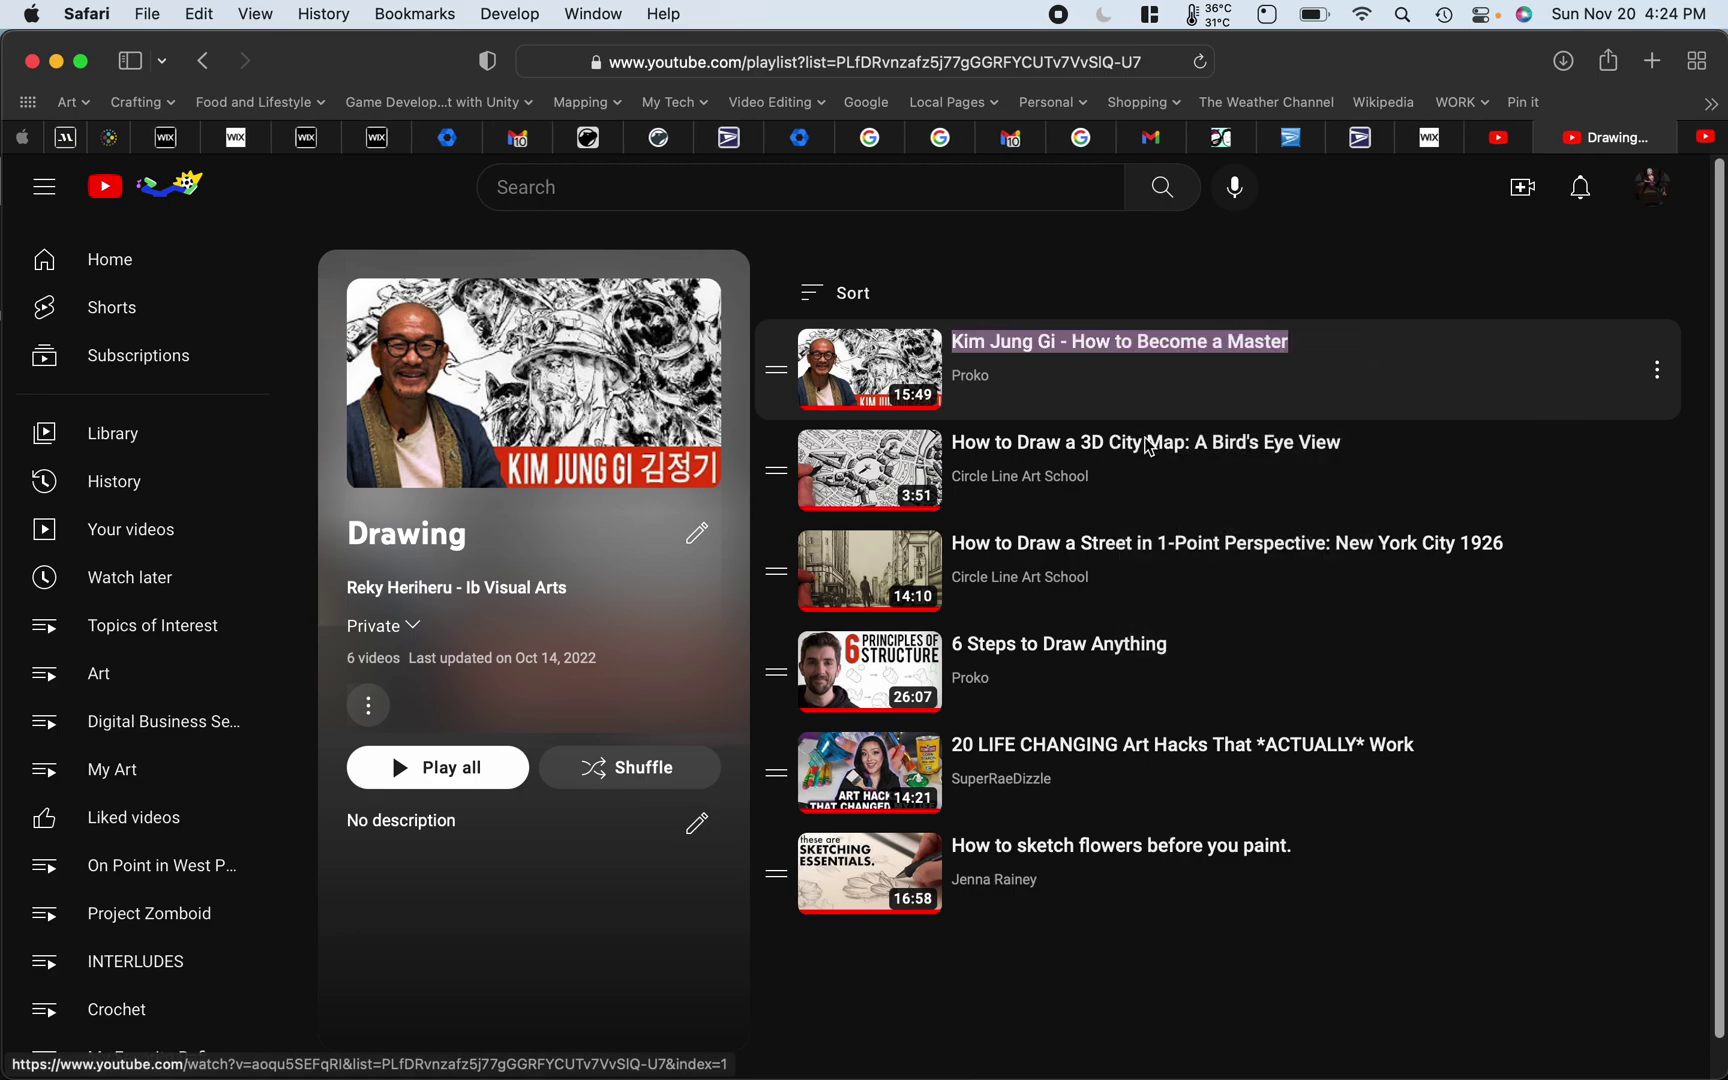
right_click(1087, 441)
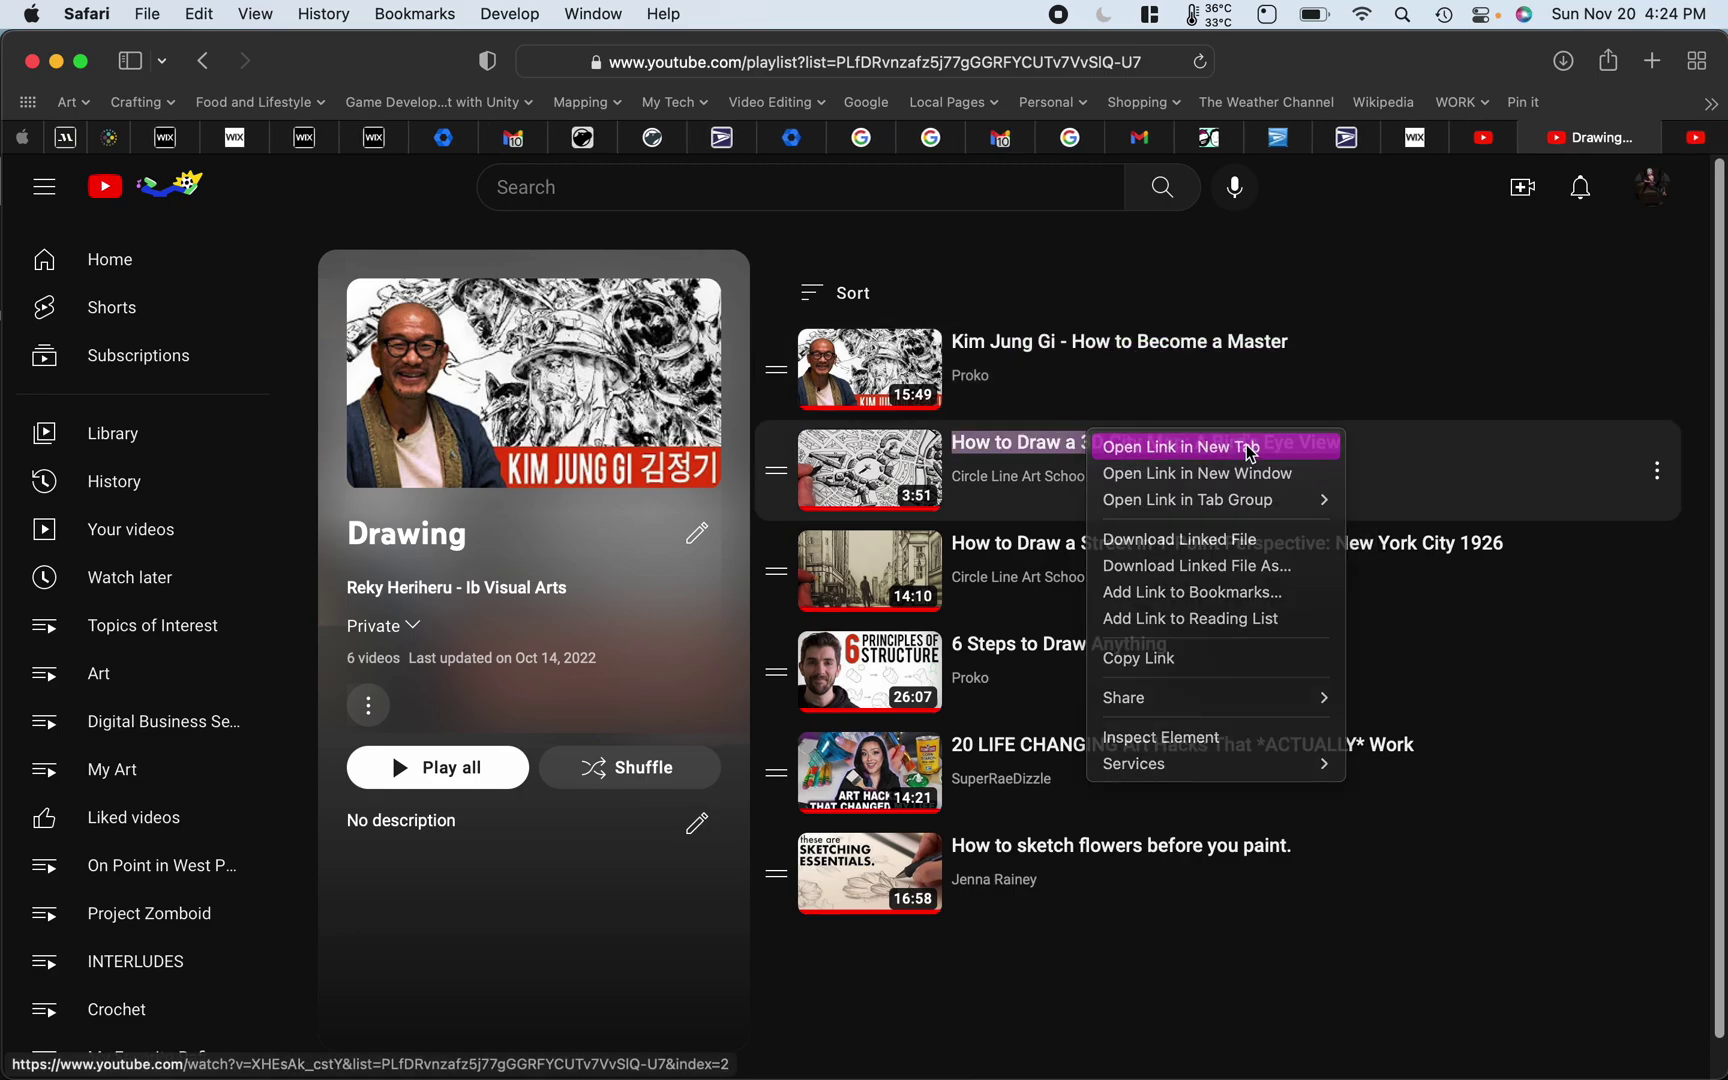
left_click(1250, 450)
right_click(1080, 543)
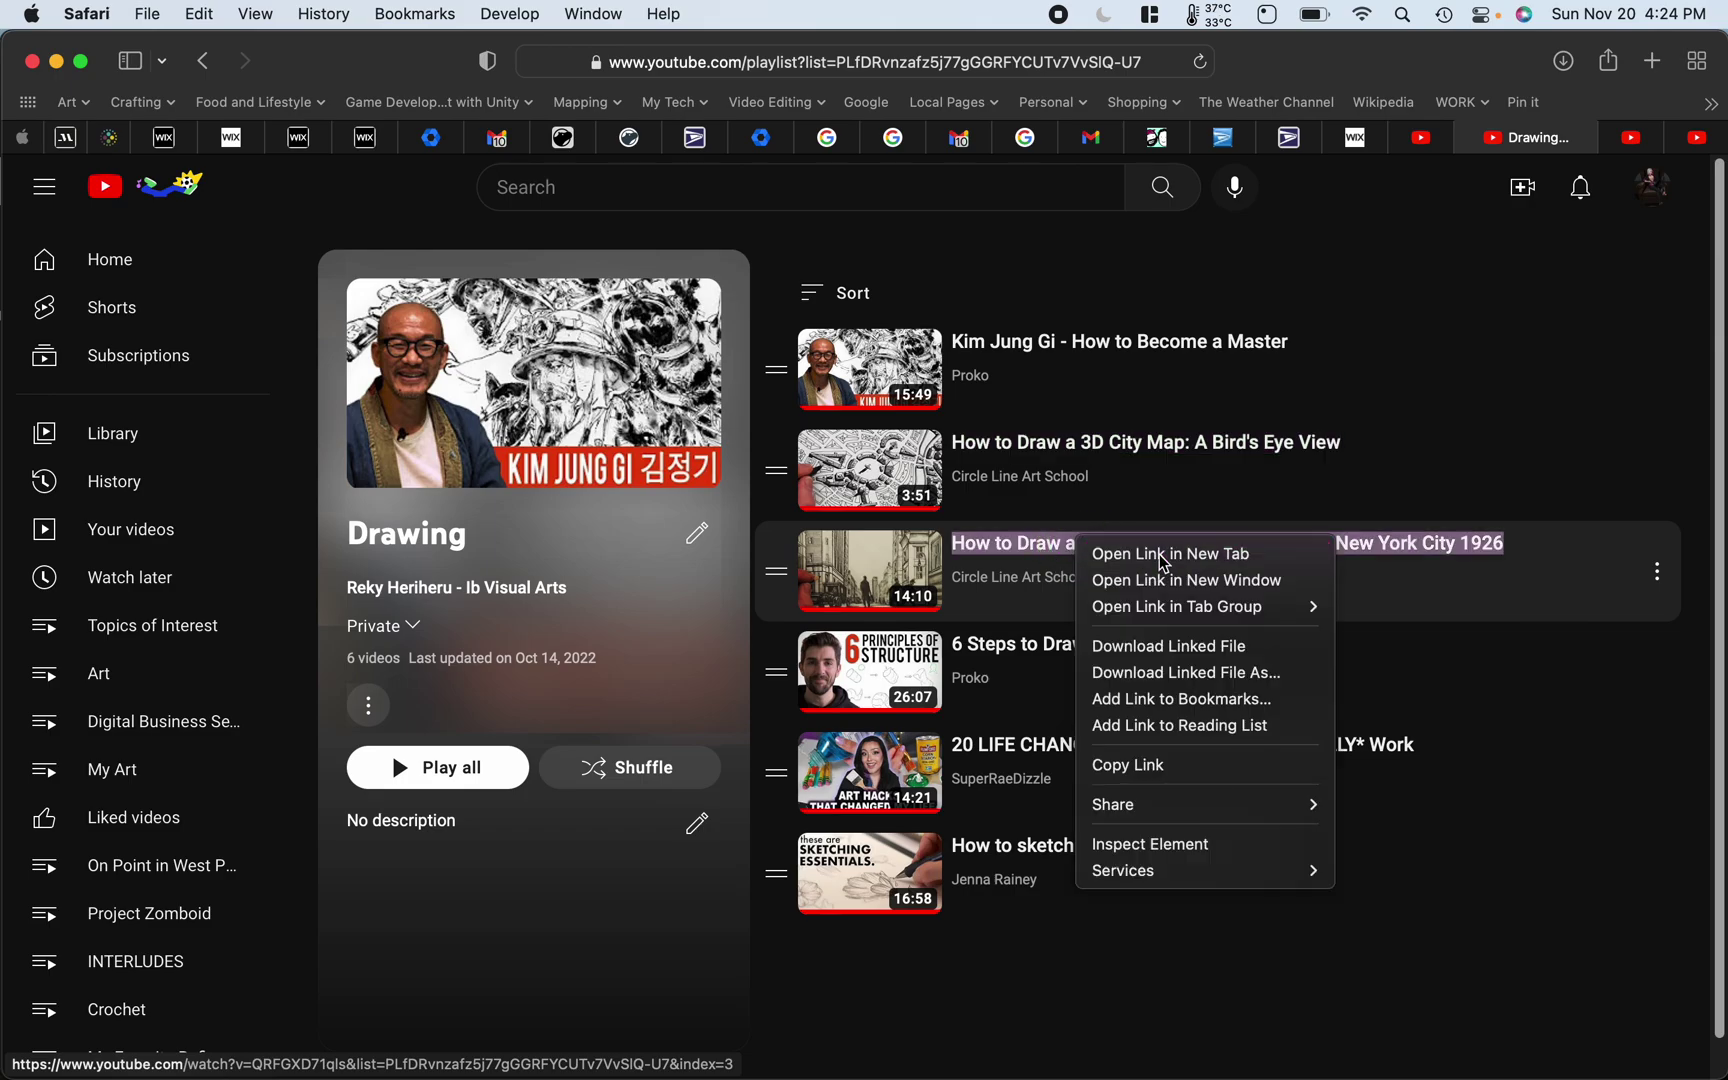
left_click(1163, 556)
- Open 6 Steps to Draw Anything, Art Hacks and How to sketch flowers in new tabs, then close the playlist tab
right_click(1102, 647)
left_click(1165, 660)
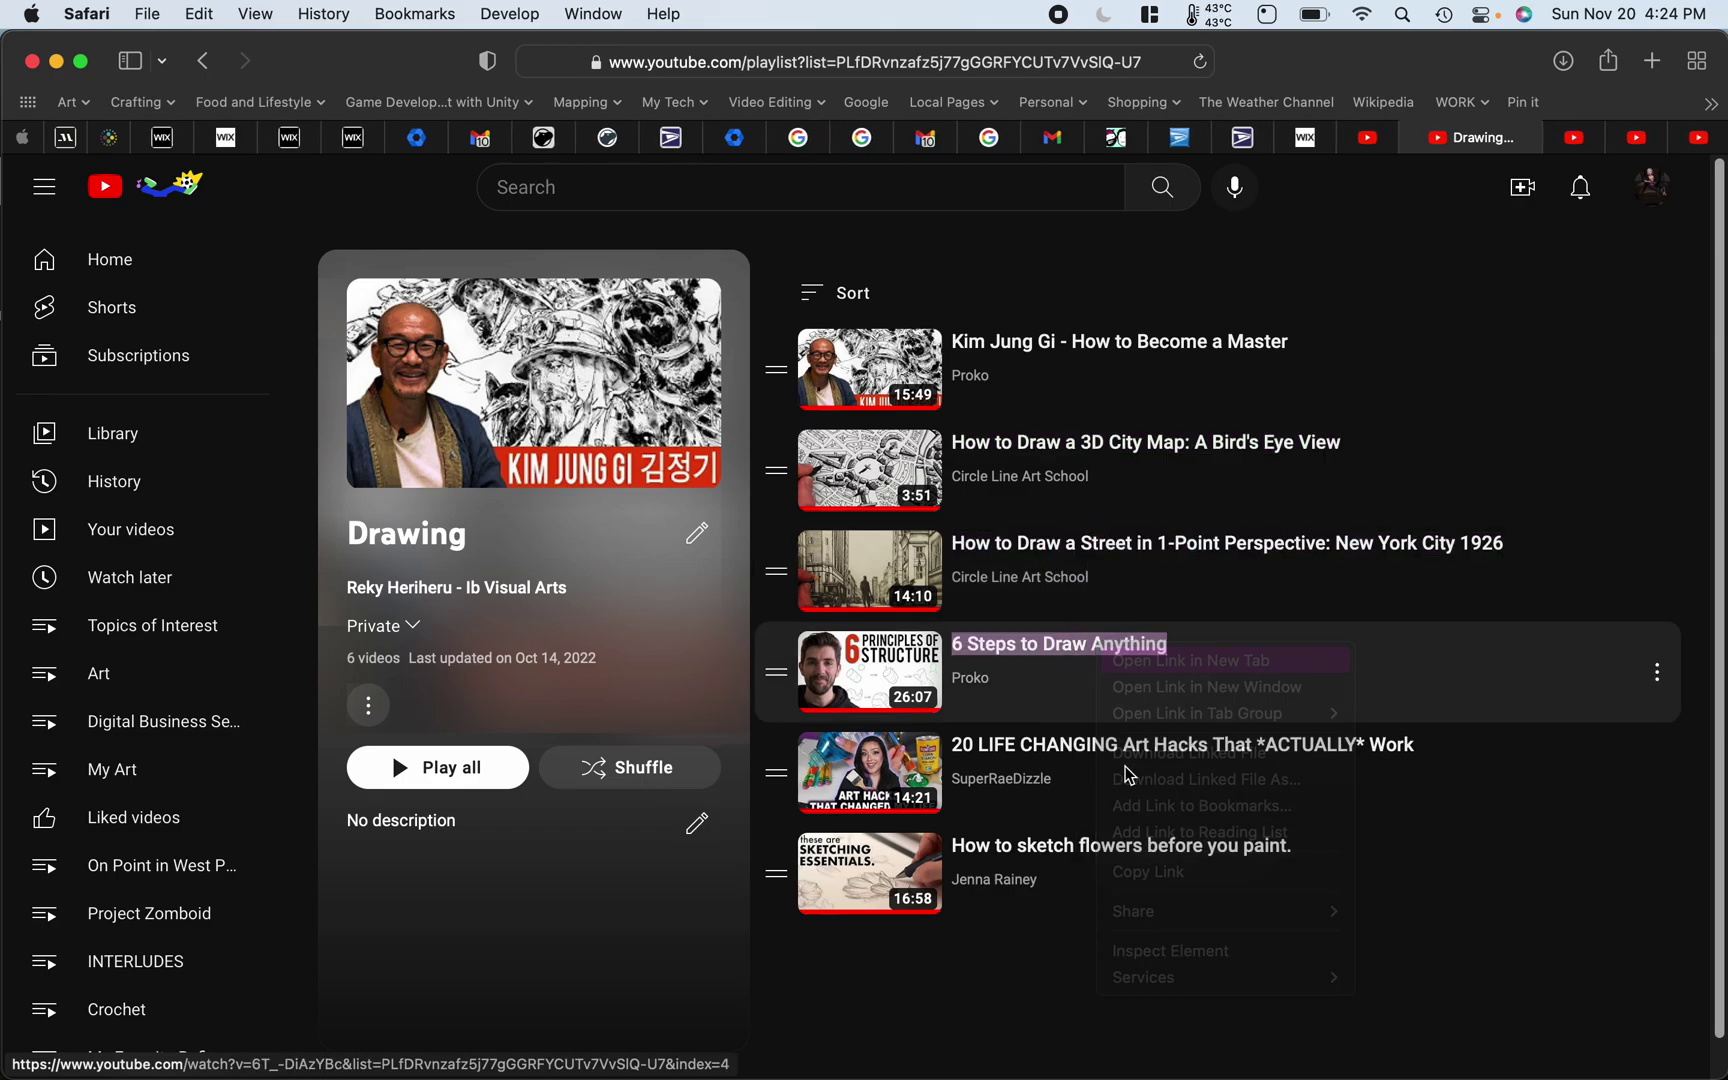
right_click(1128, 724)
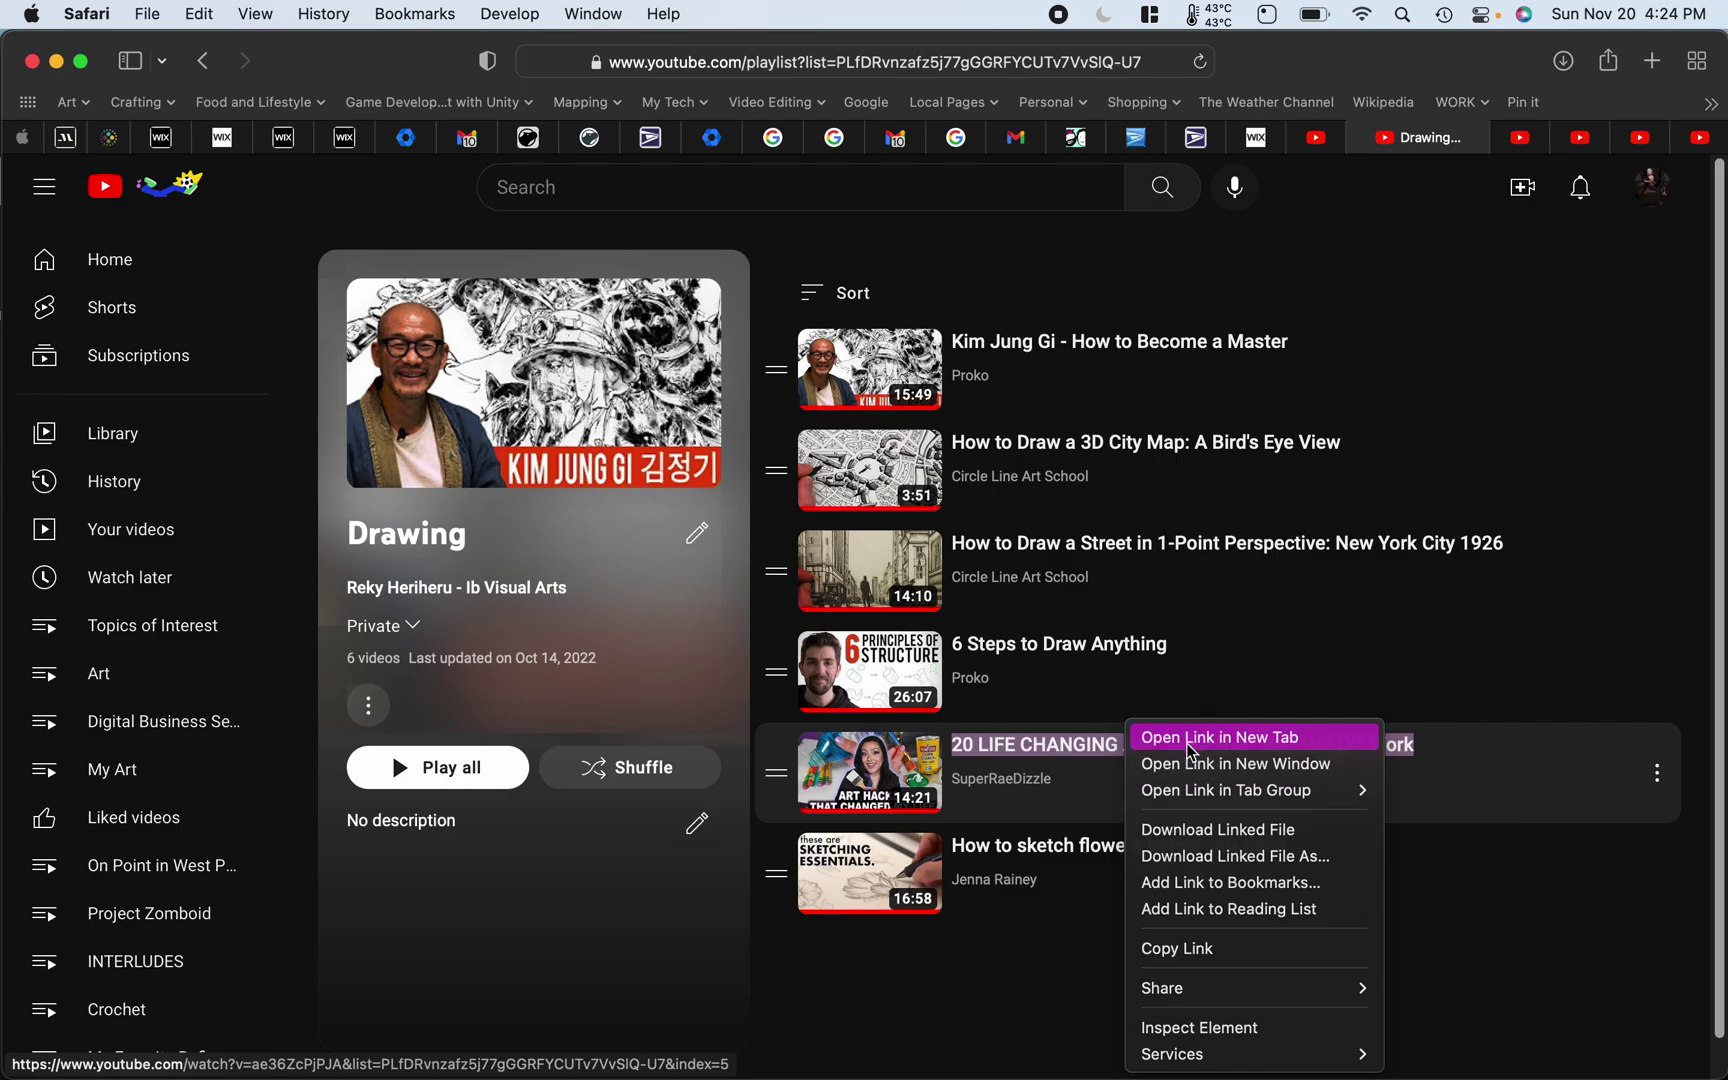
left_click(1190, 748)
right_click(1146, 858)
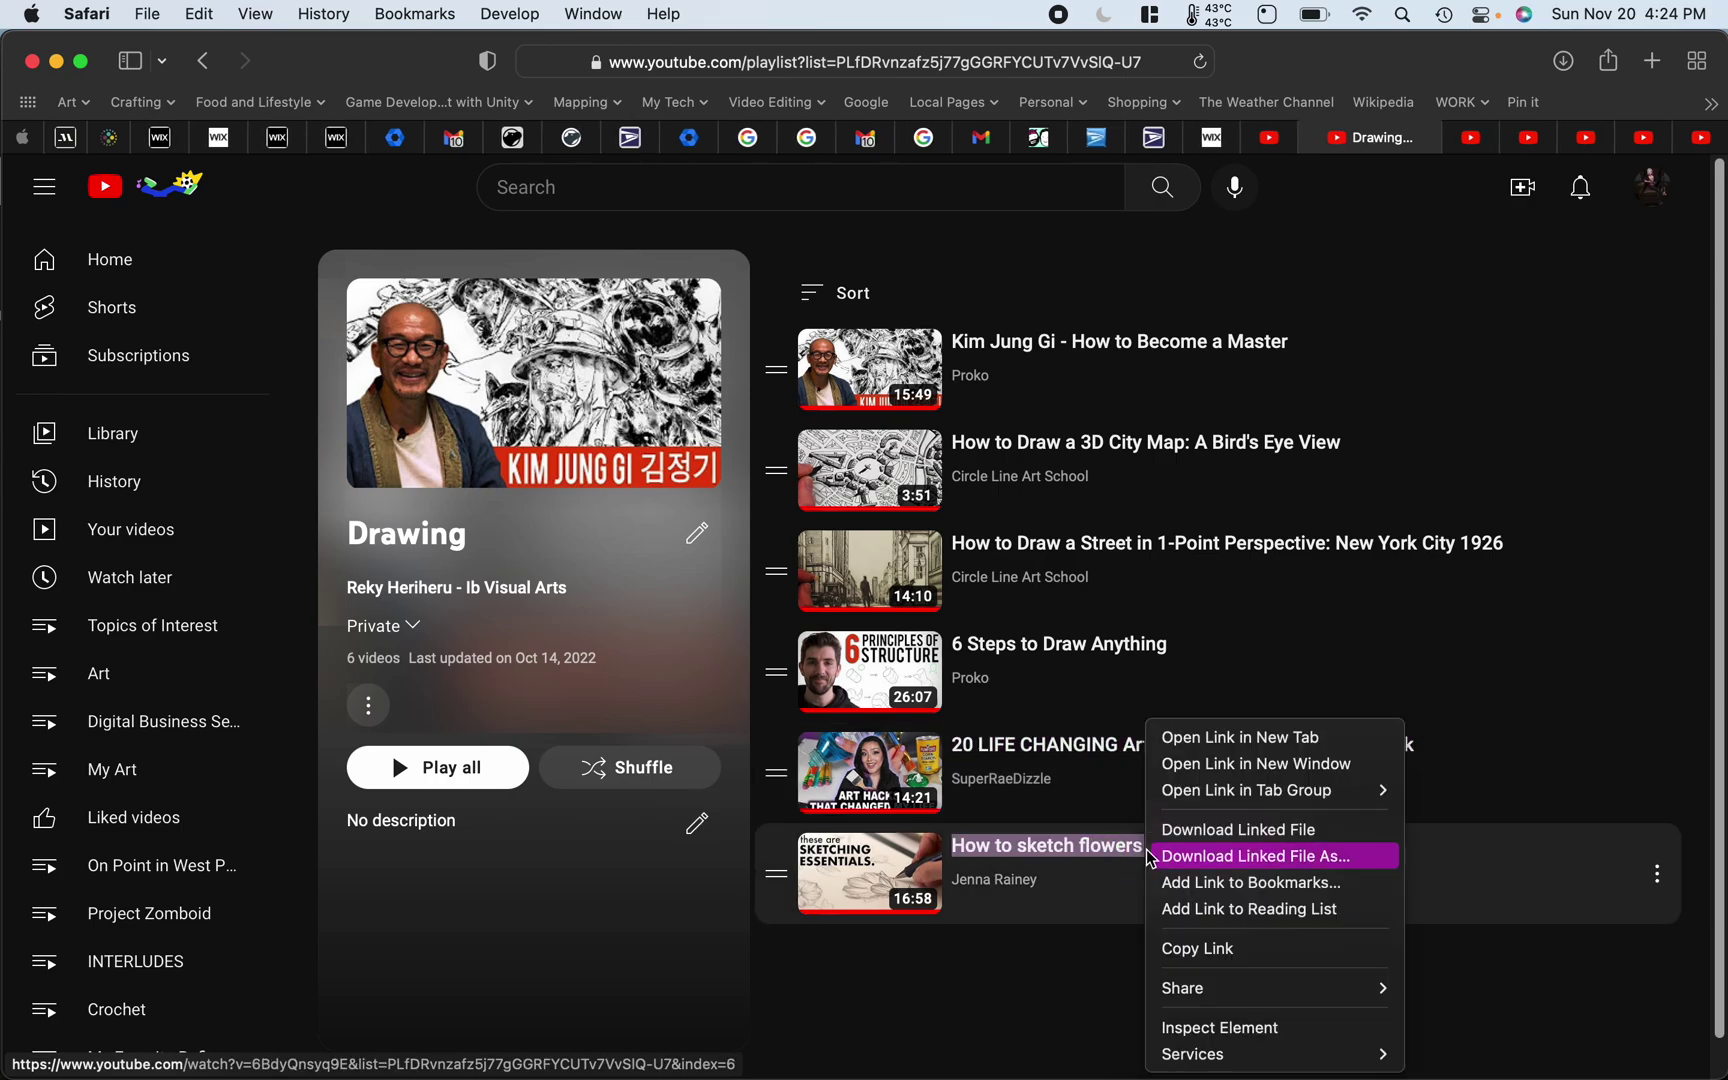
left_click(1193, 737)
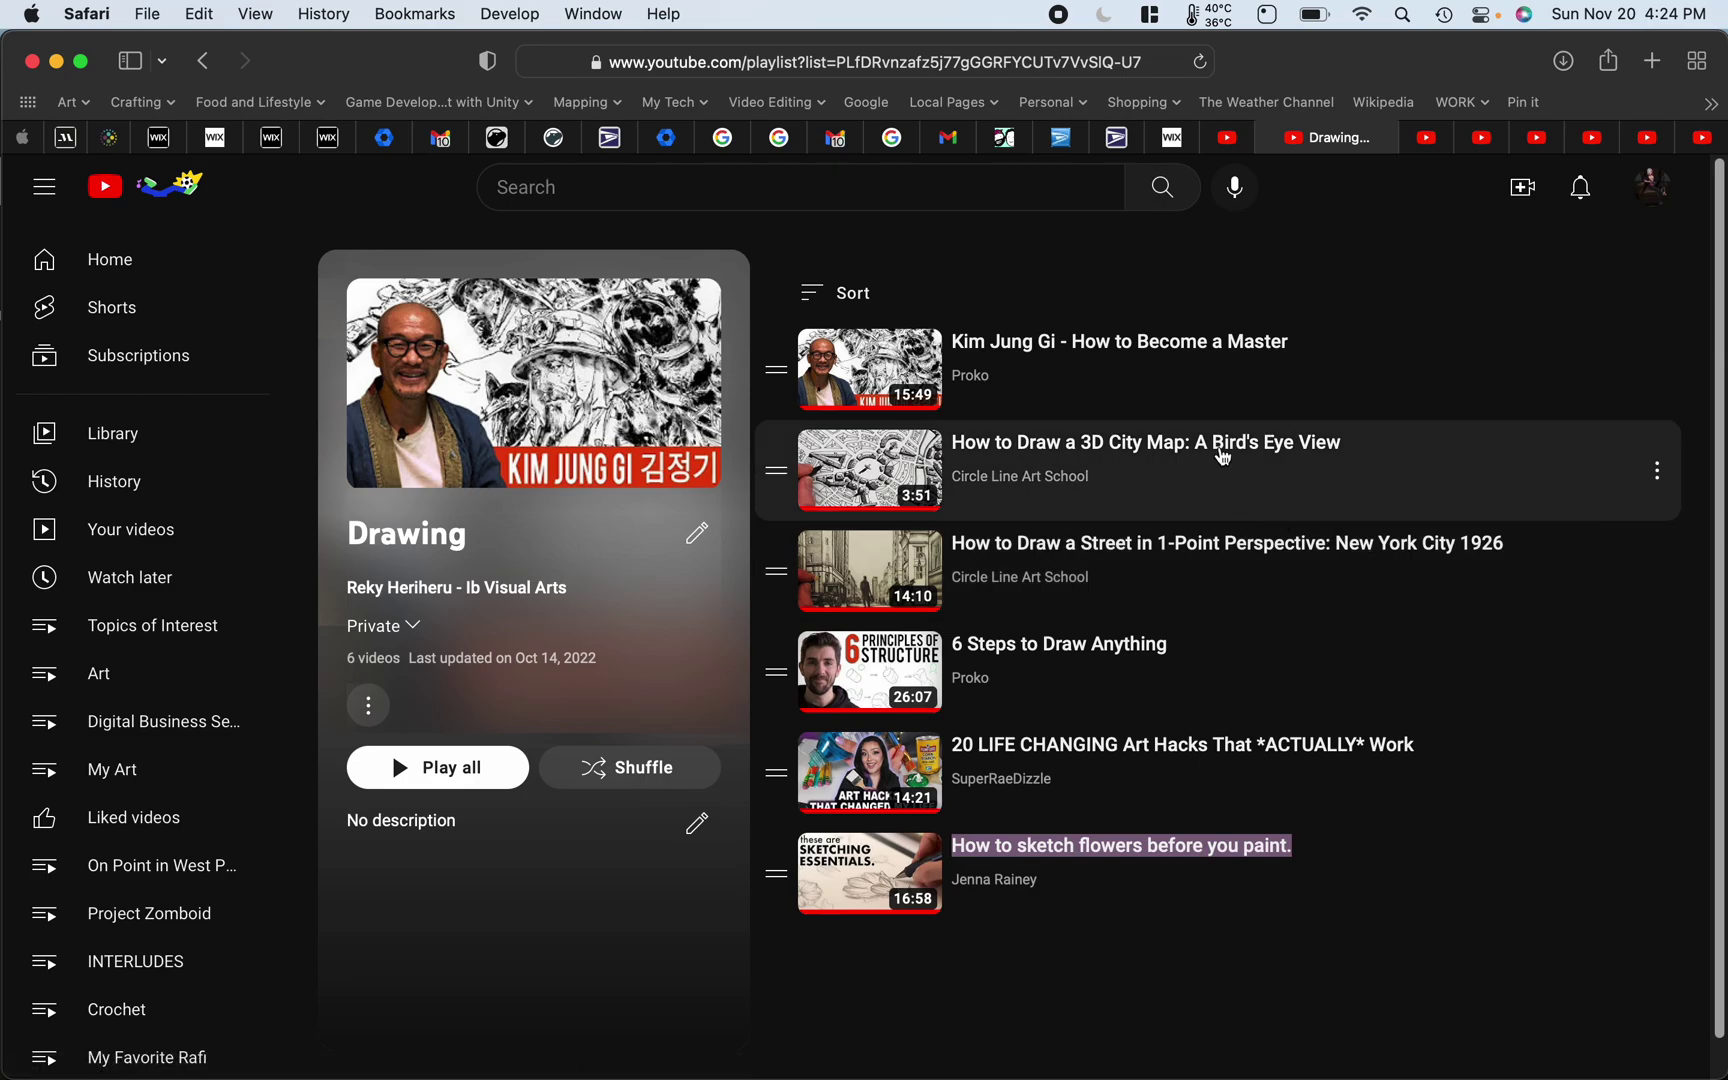
left_click(1268, 138)
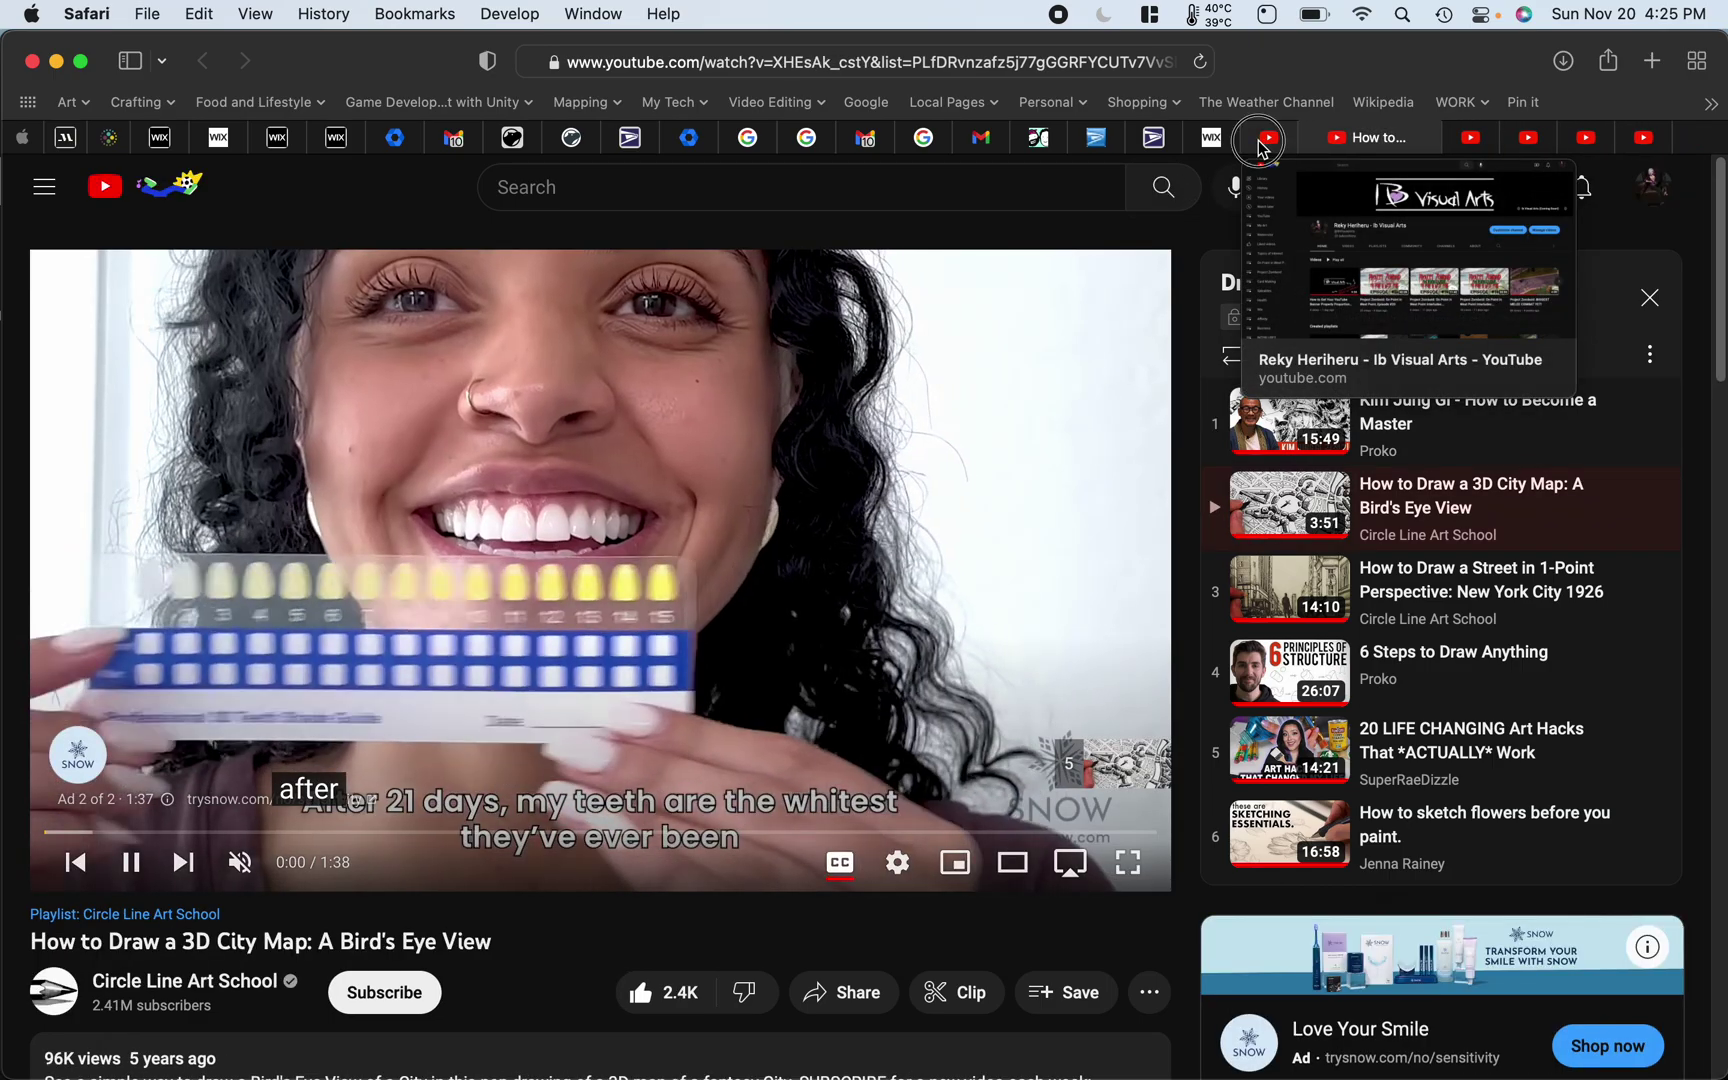
- Close the channel page tab and pause the ad on the 3D City Map video tab
left_click(1268, 142)
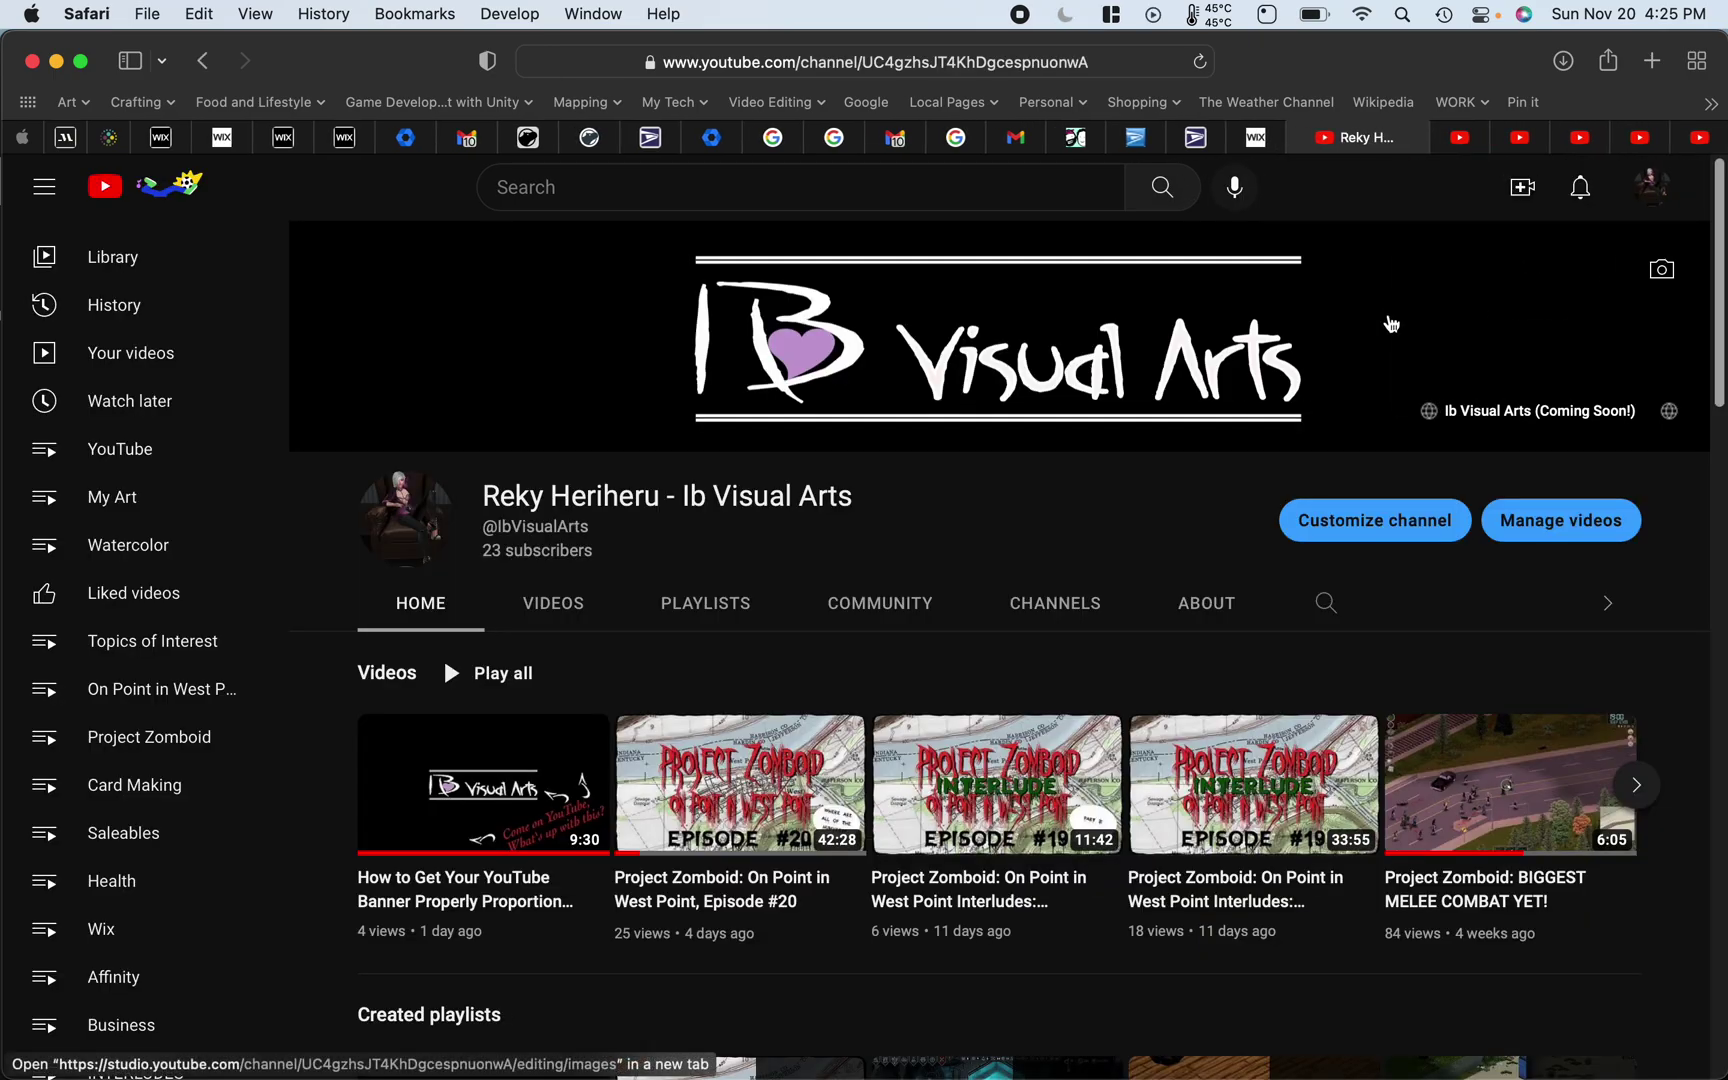
left_click(1310, 137)
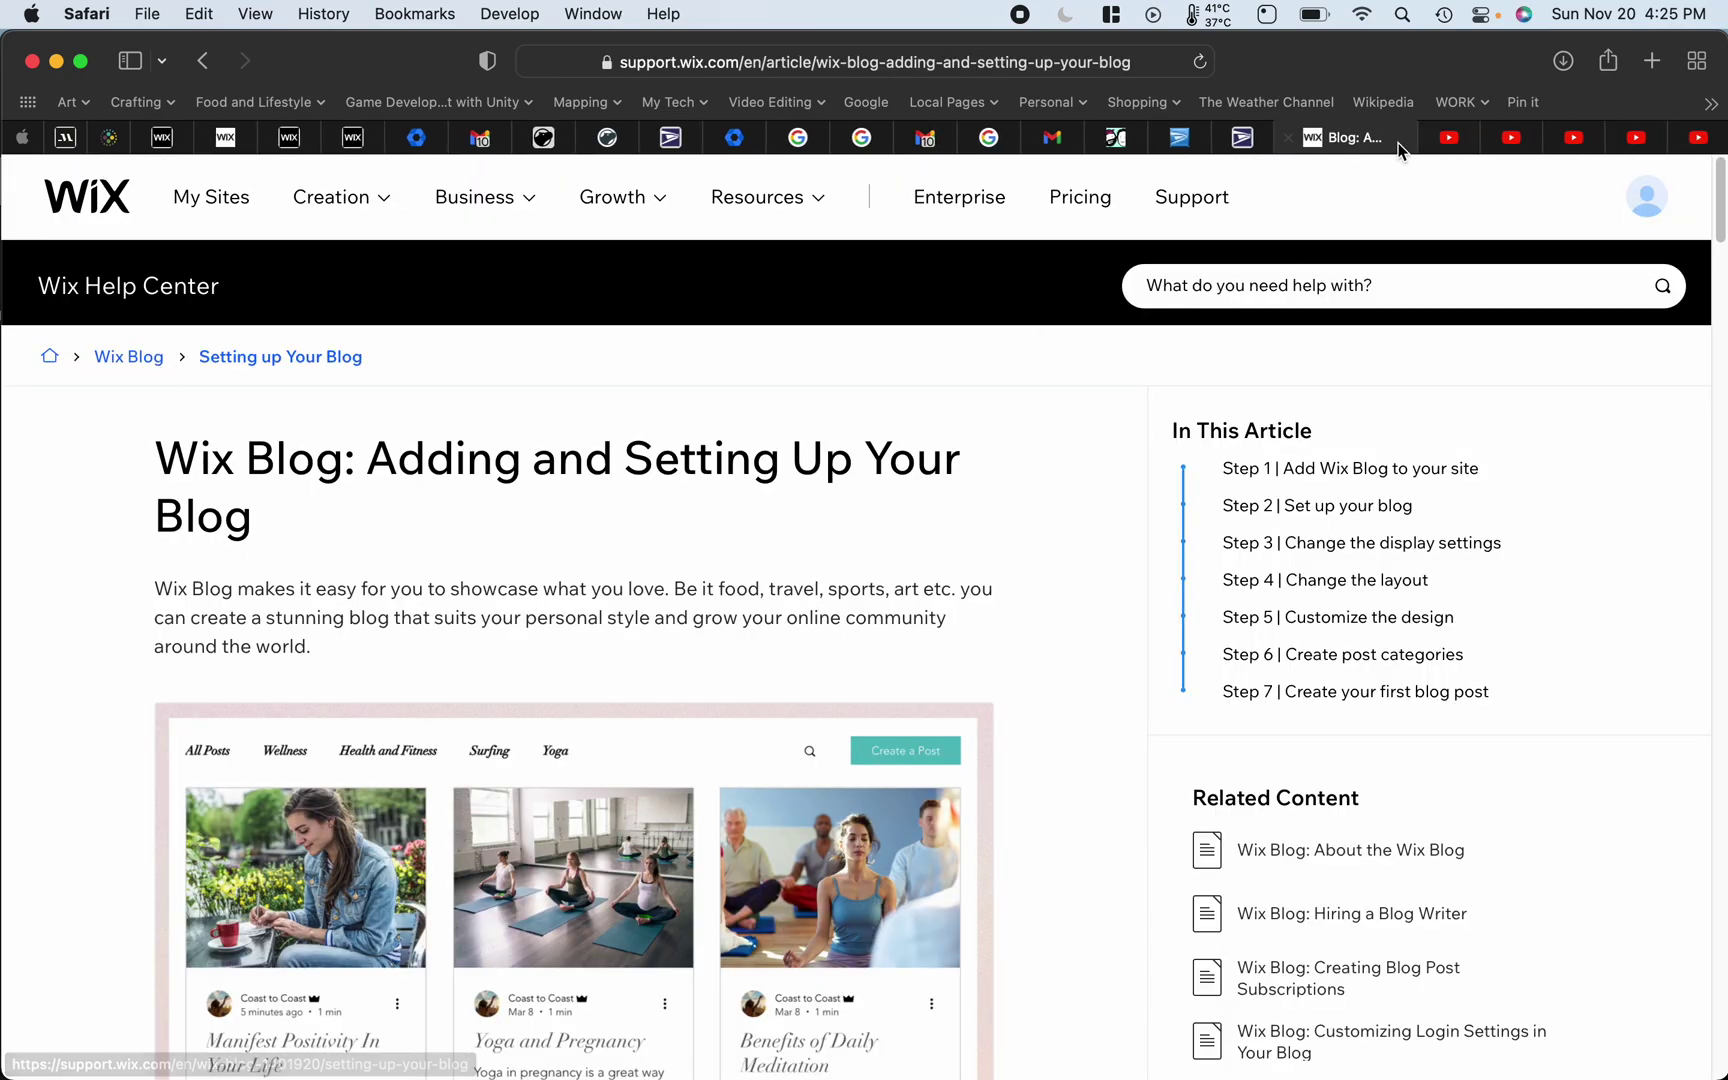
left_click(1415, 140)
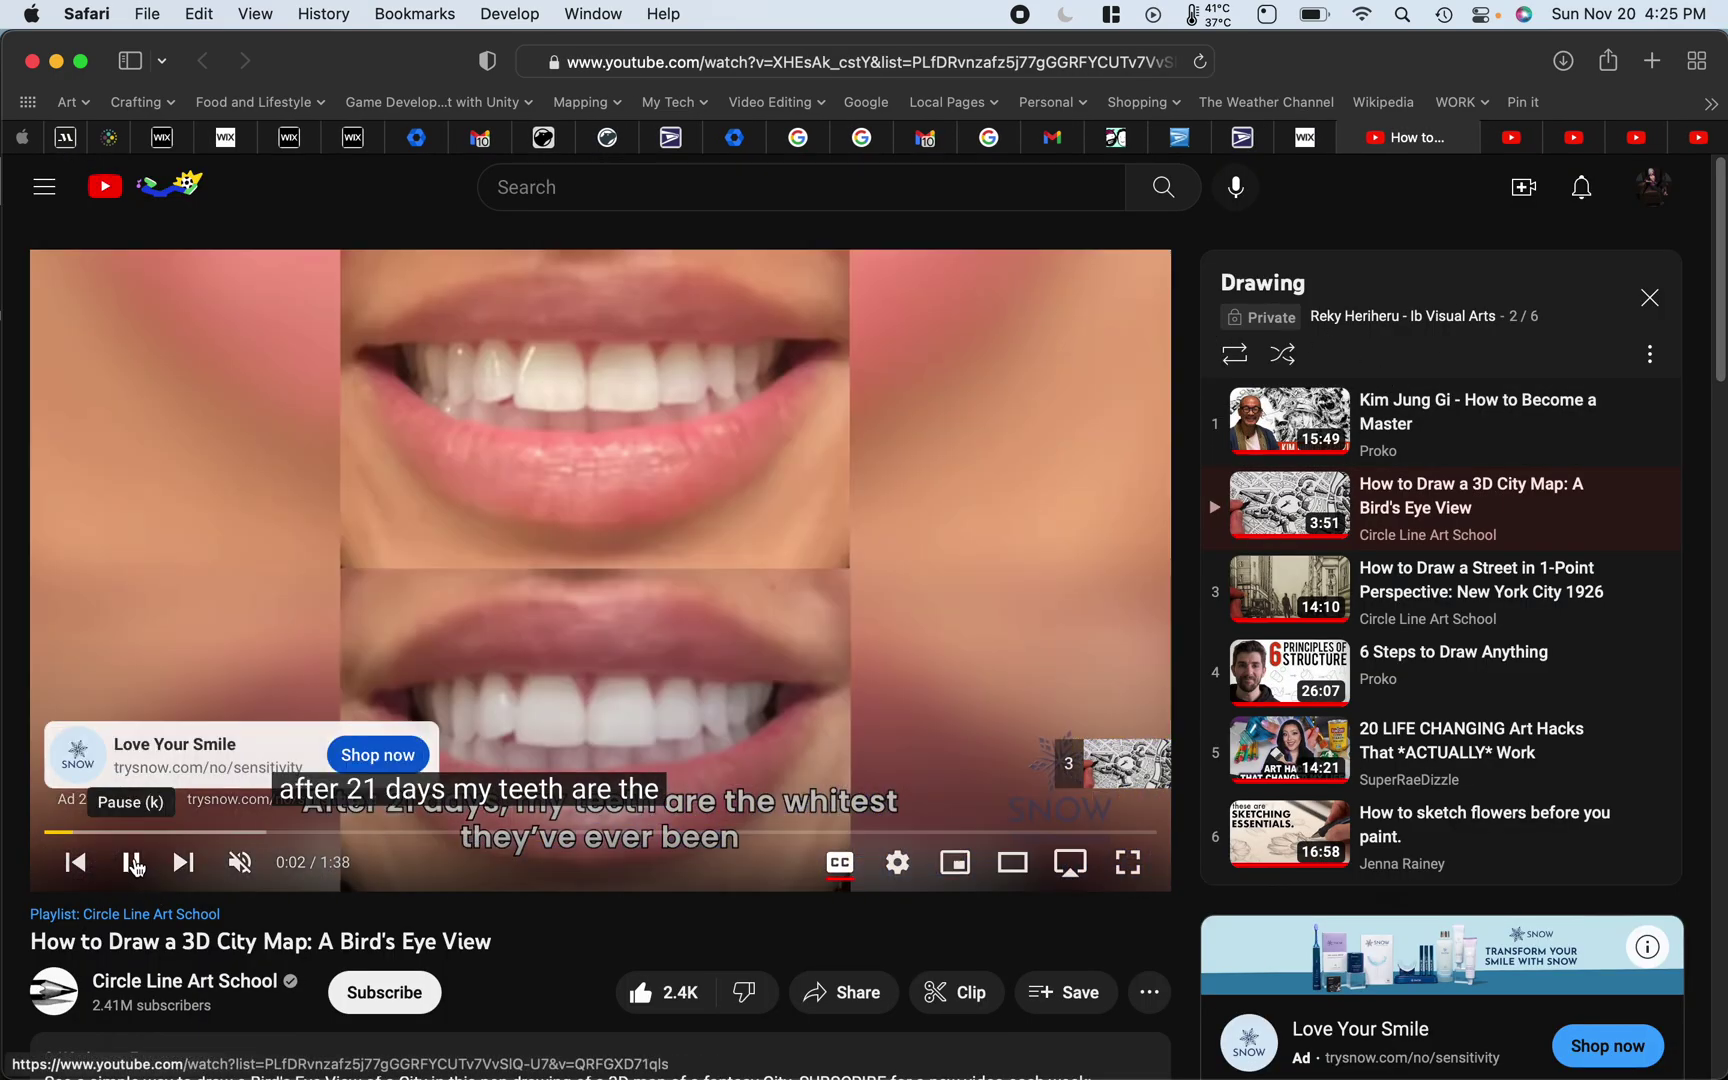
left_click(133, 862)
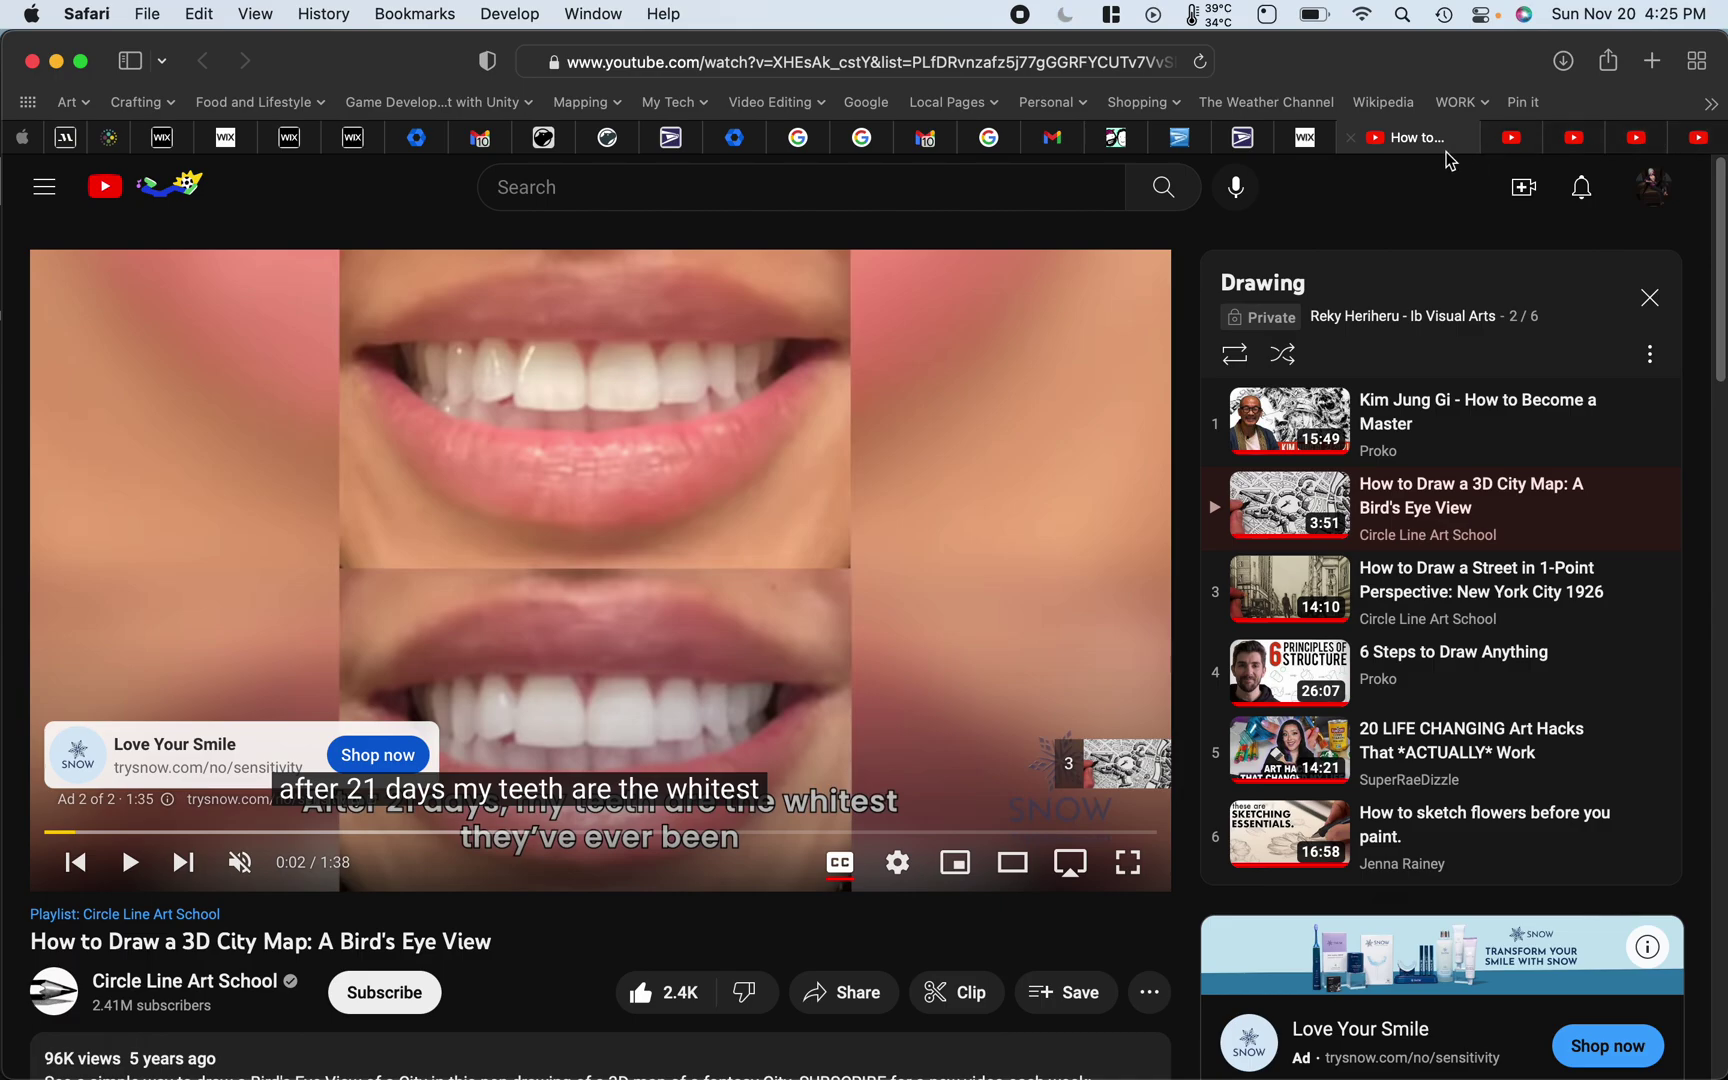
- Move the 3D City Map tab into a new tab group named 'Drawing' and hide the sidebar
right_click(1416, 148)
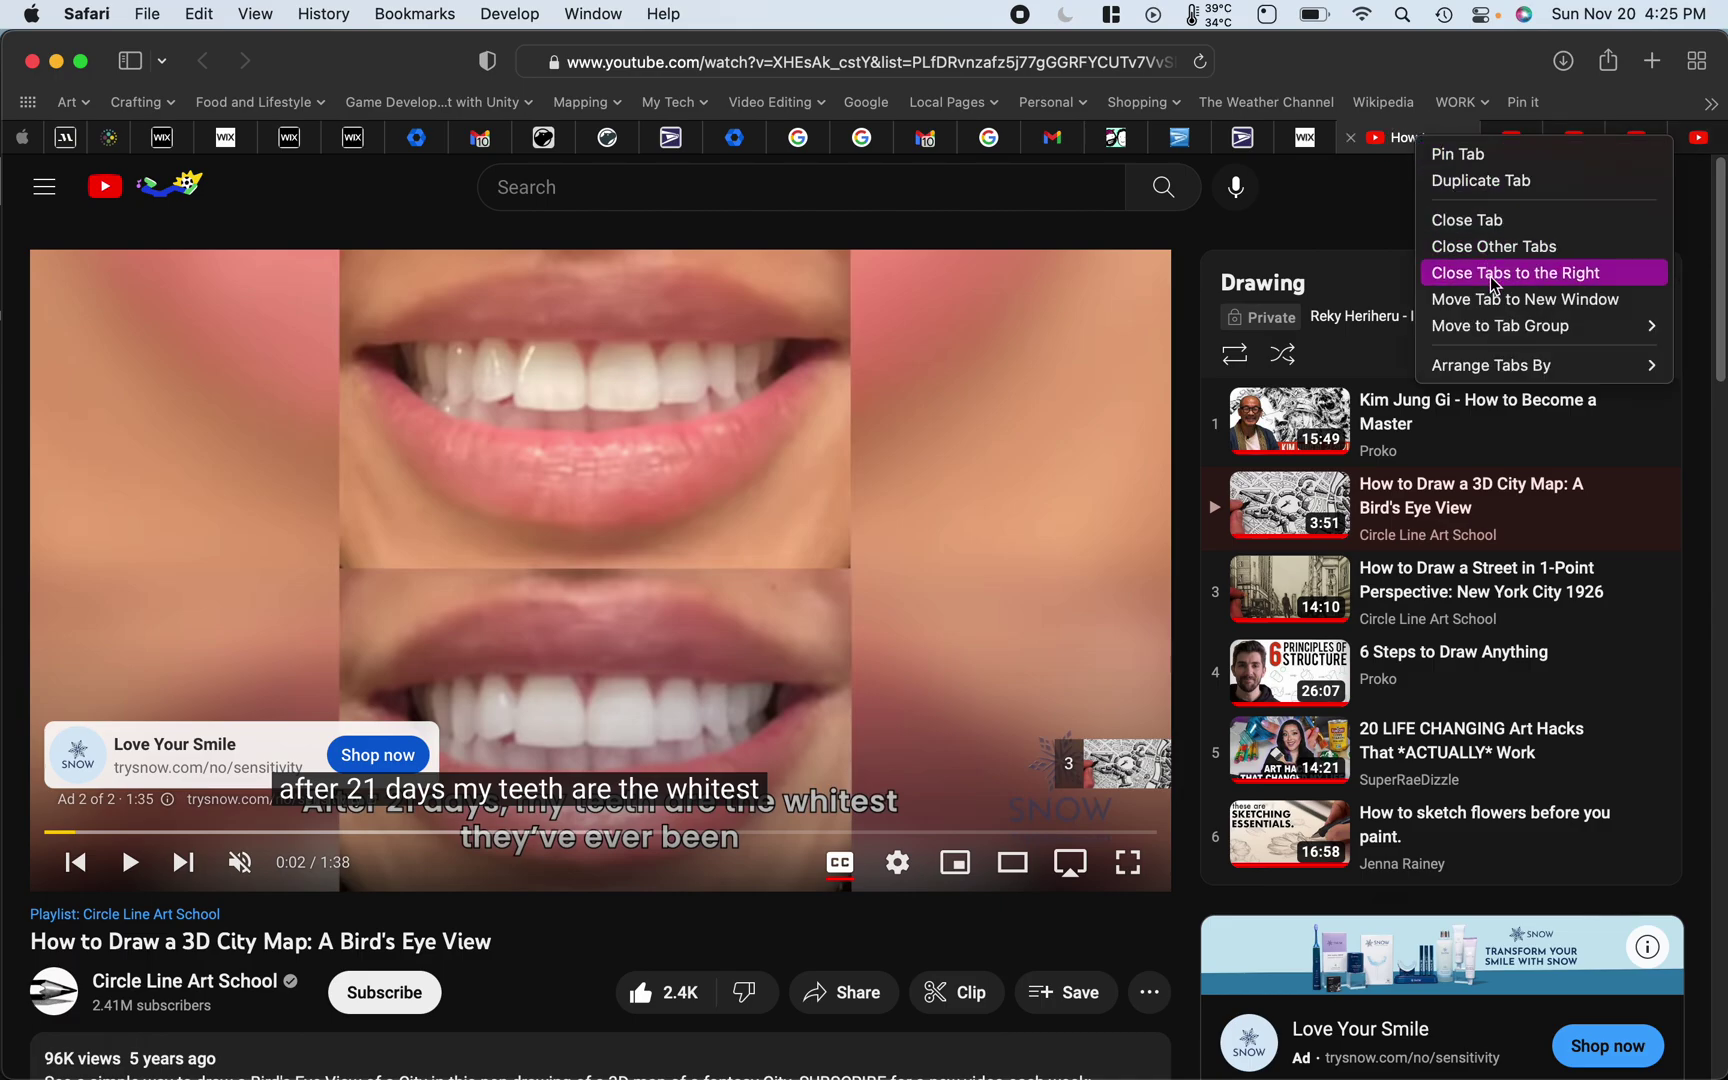
mouse_move(1516, 330)
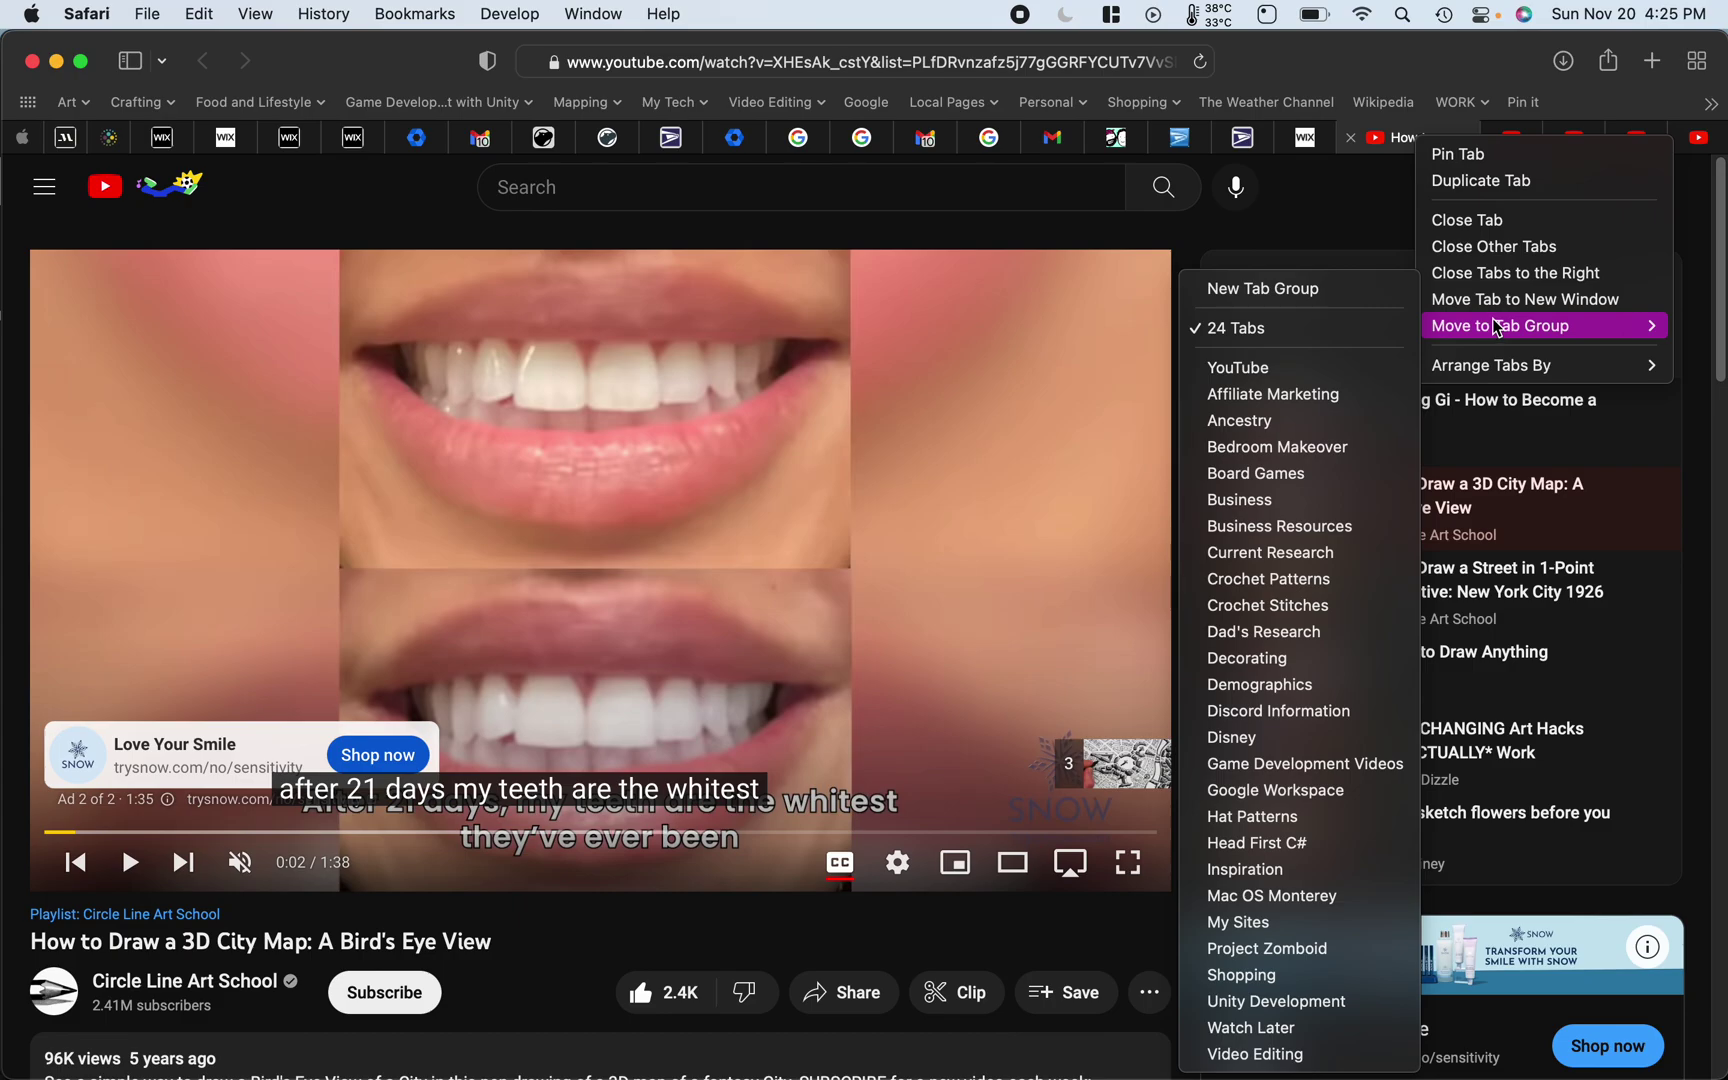
left_click(1285, 290)
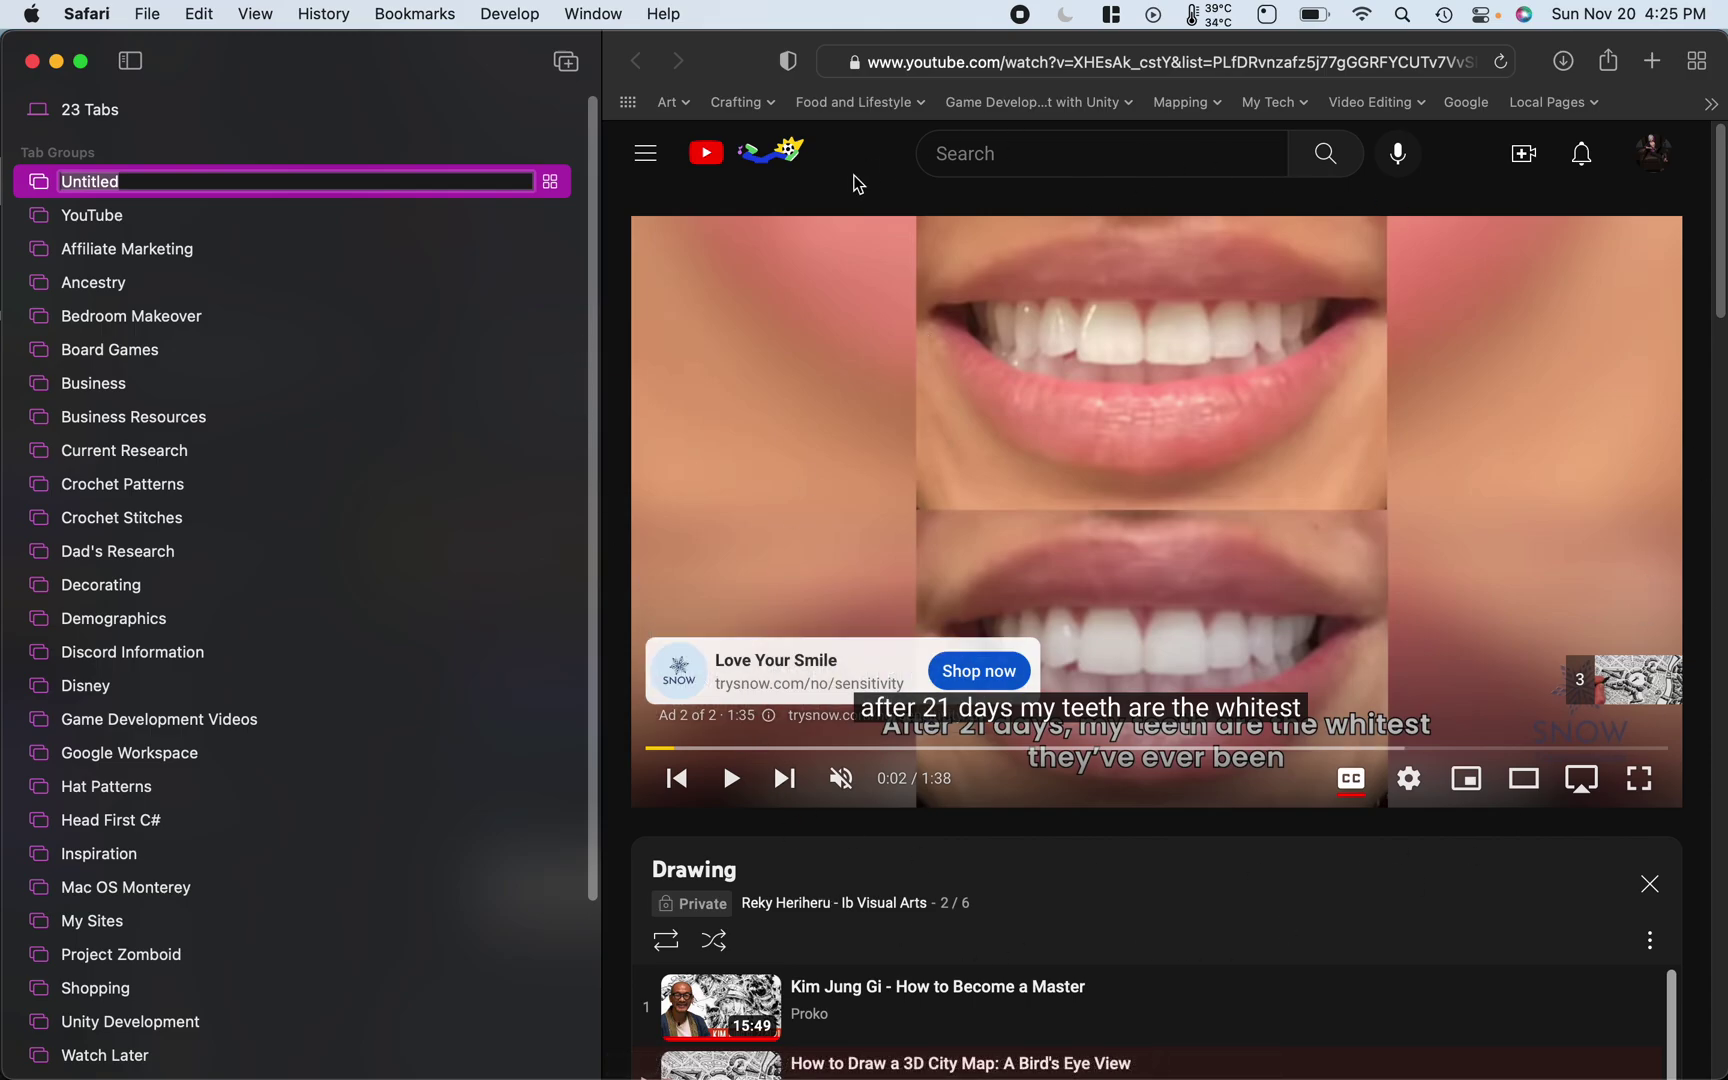
type("Drawing")
key("Return")
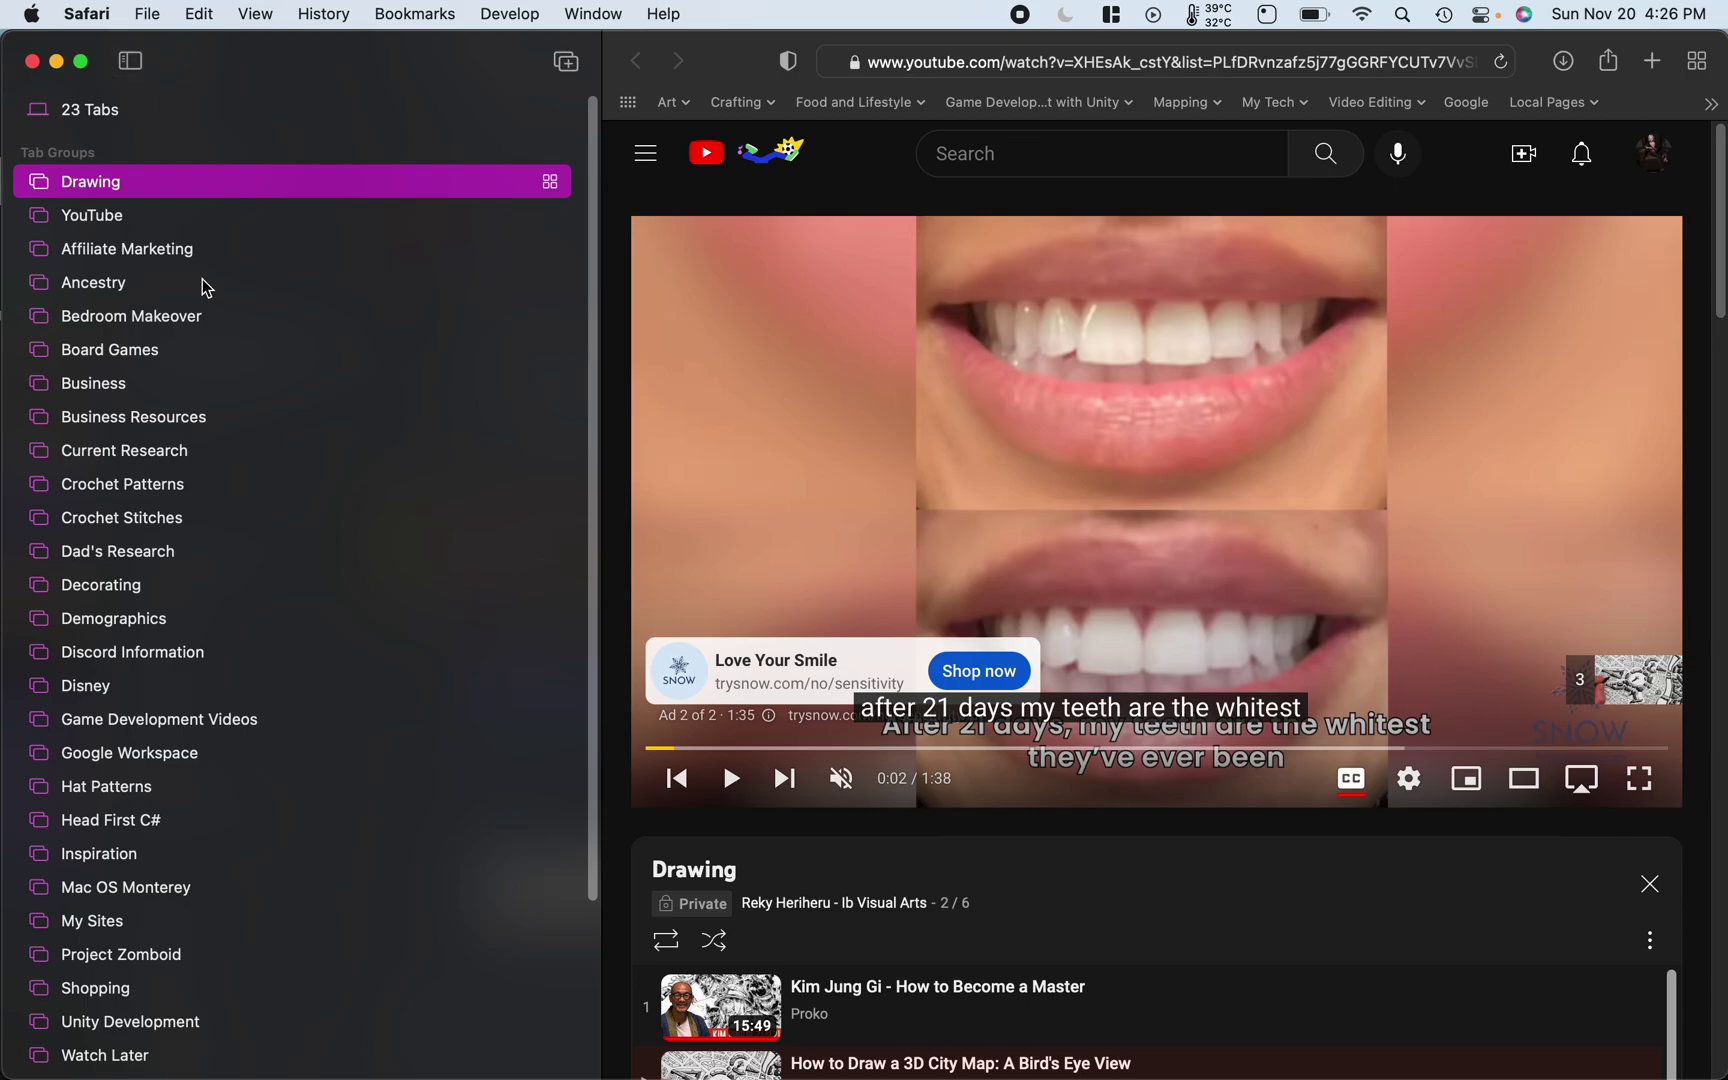
left_click(130, 61)
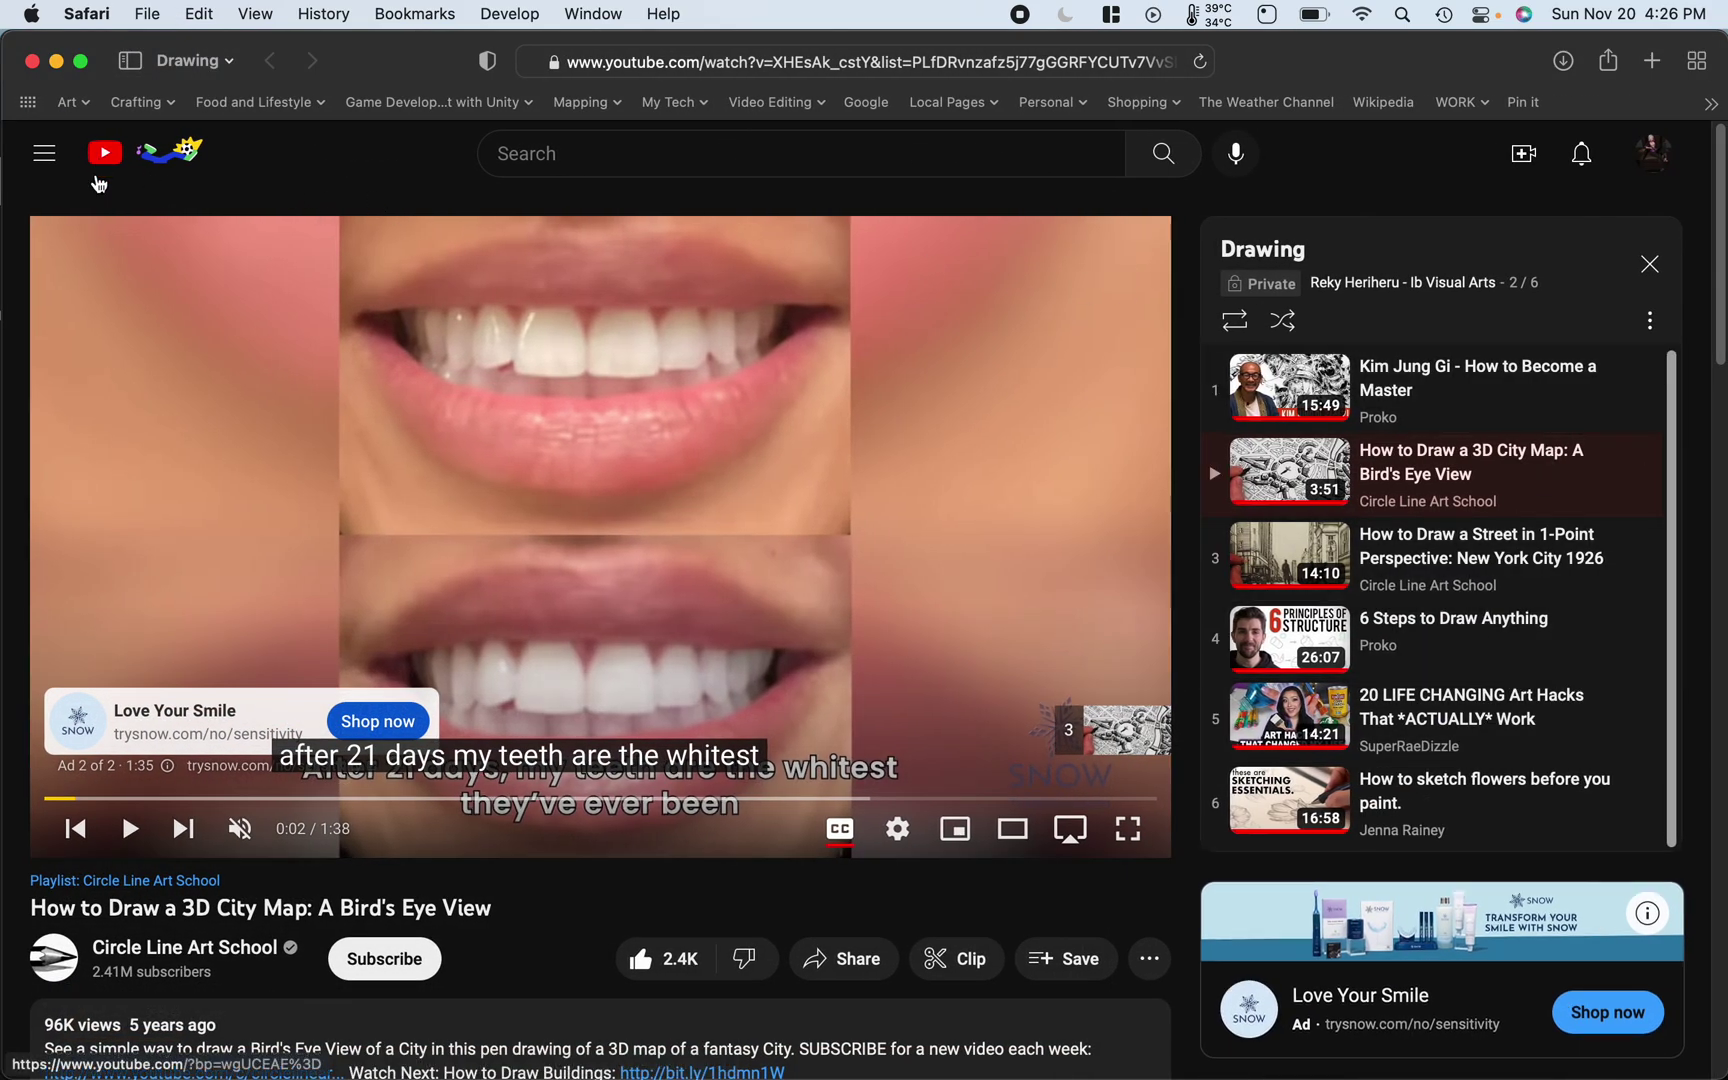
- Return to the ungrouped 23-tab window and pause the street drawing video
left_click(593, 13)
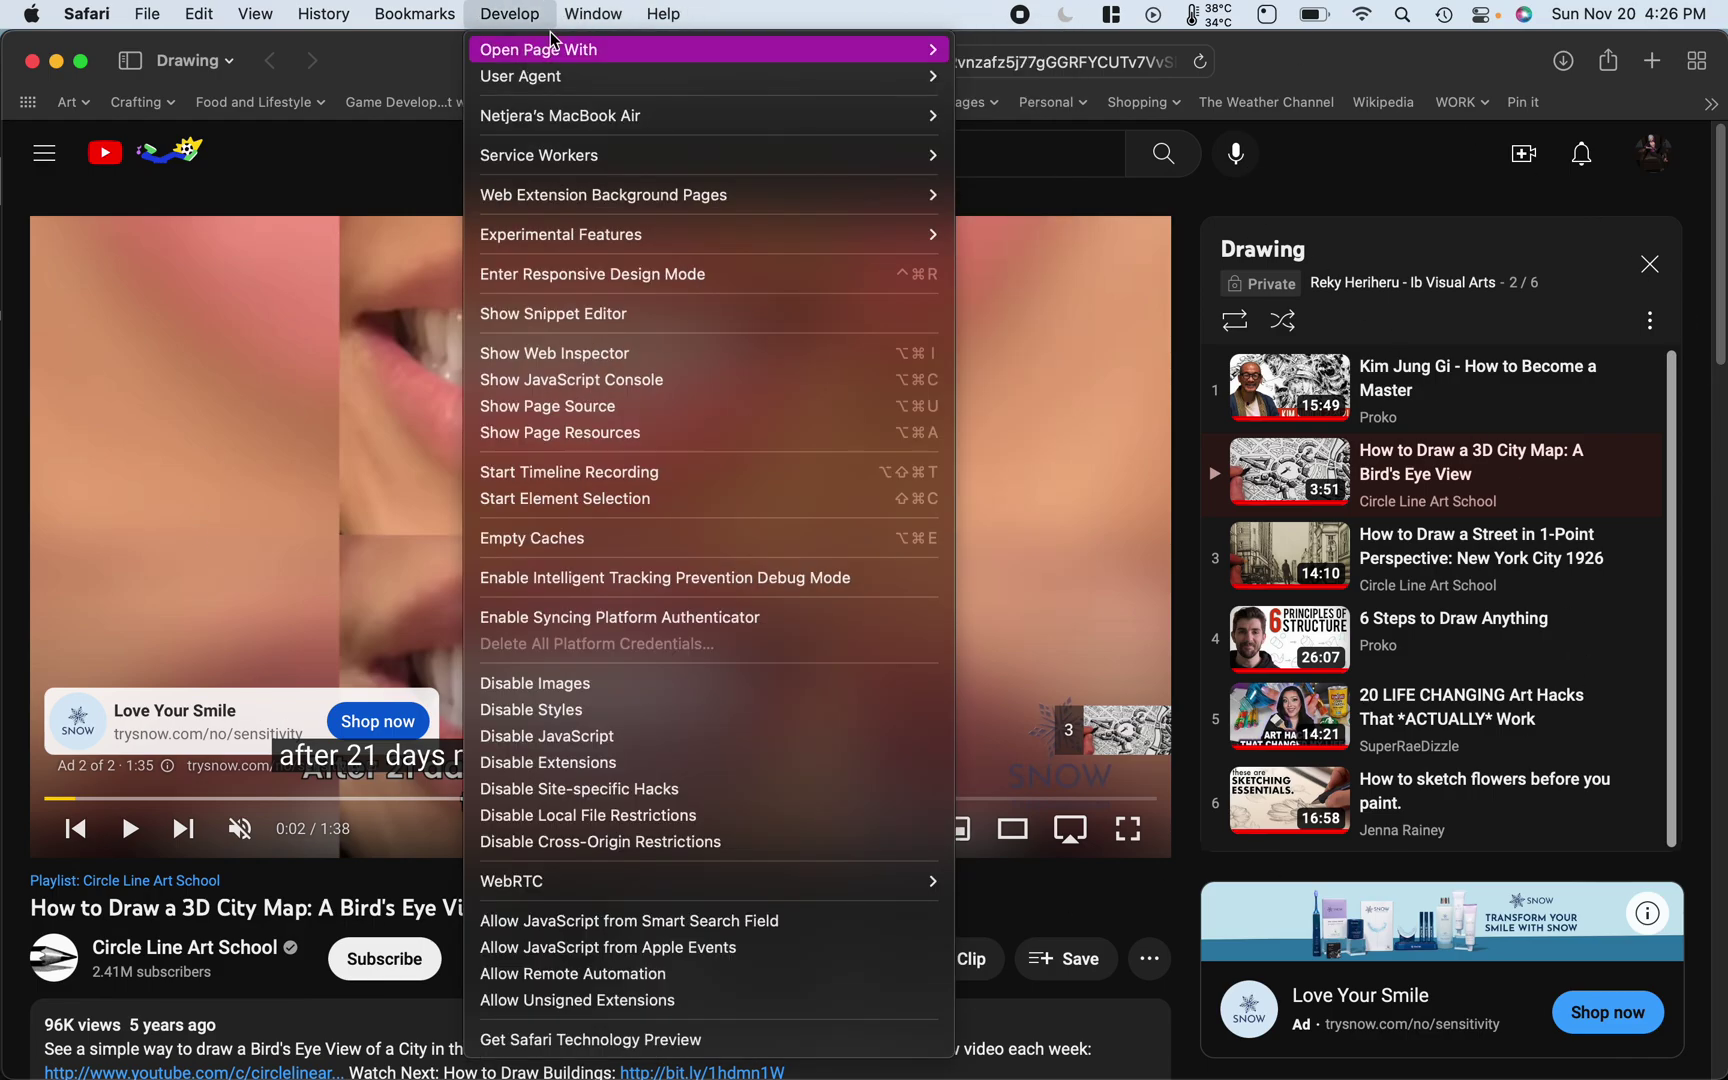
left_click(593, 13)
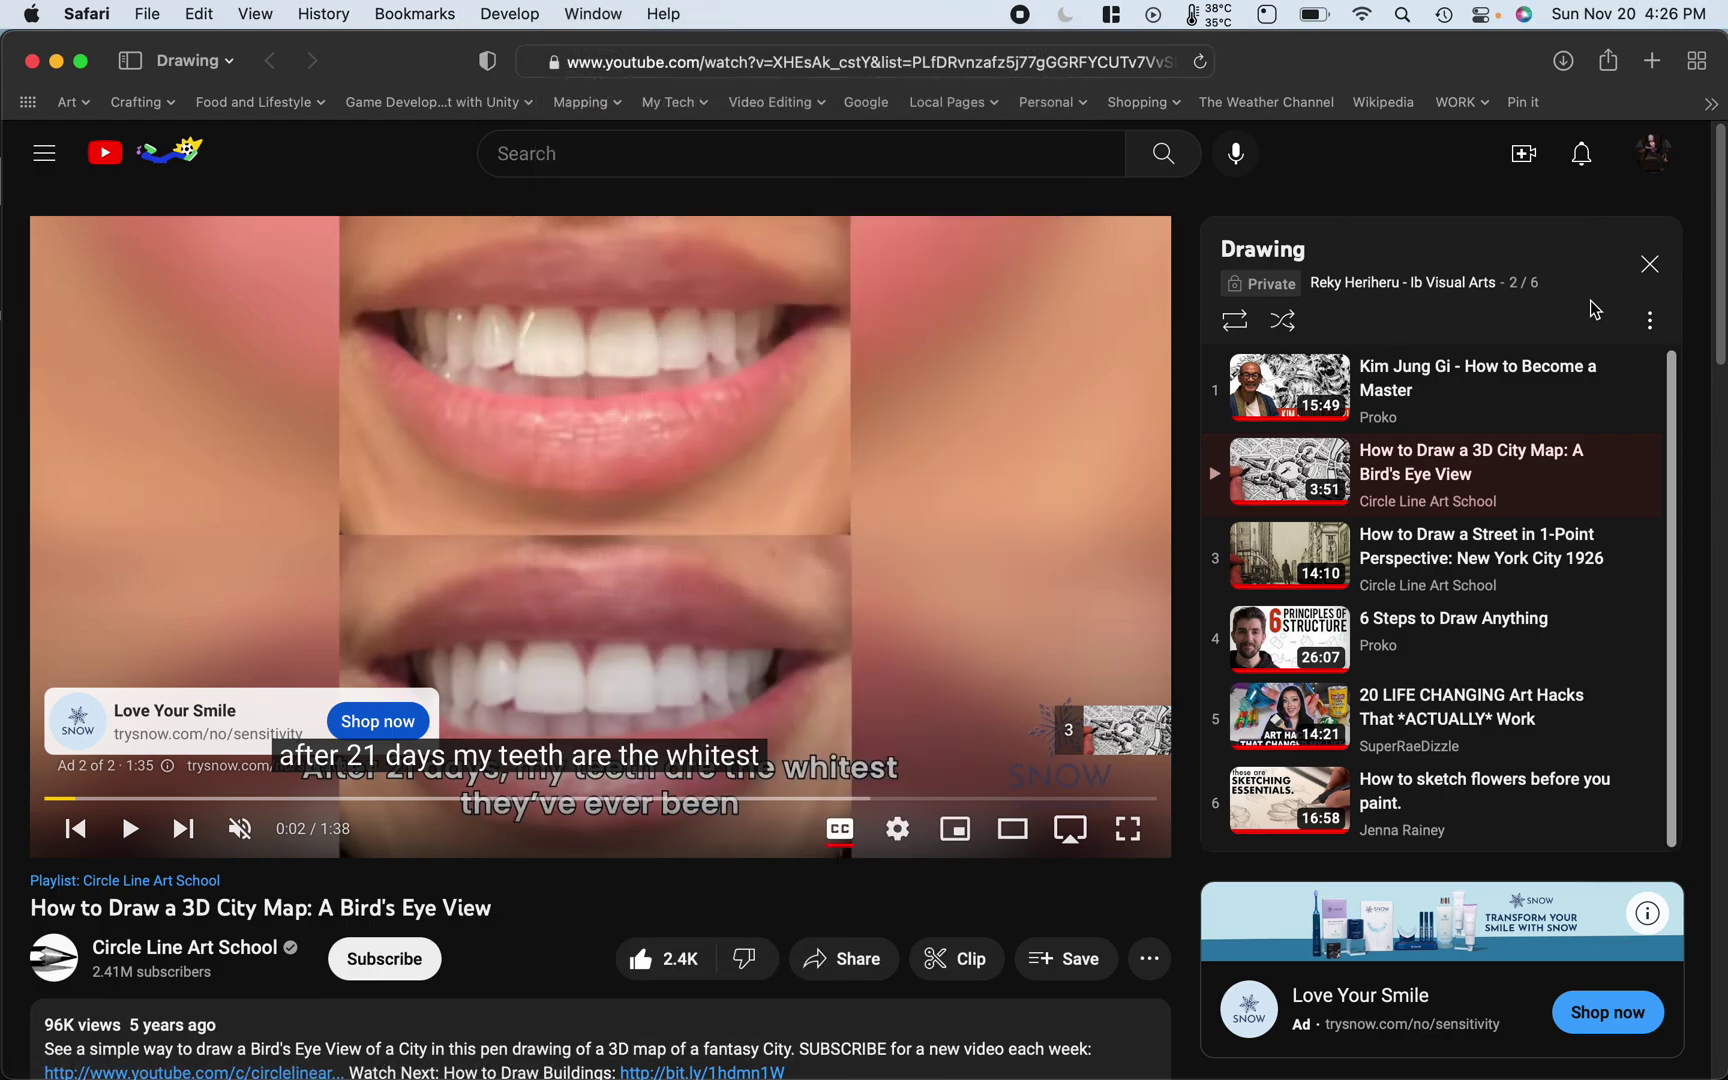
left_click(230, 66)
left_click(200, 104)
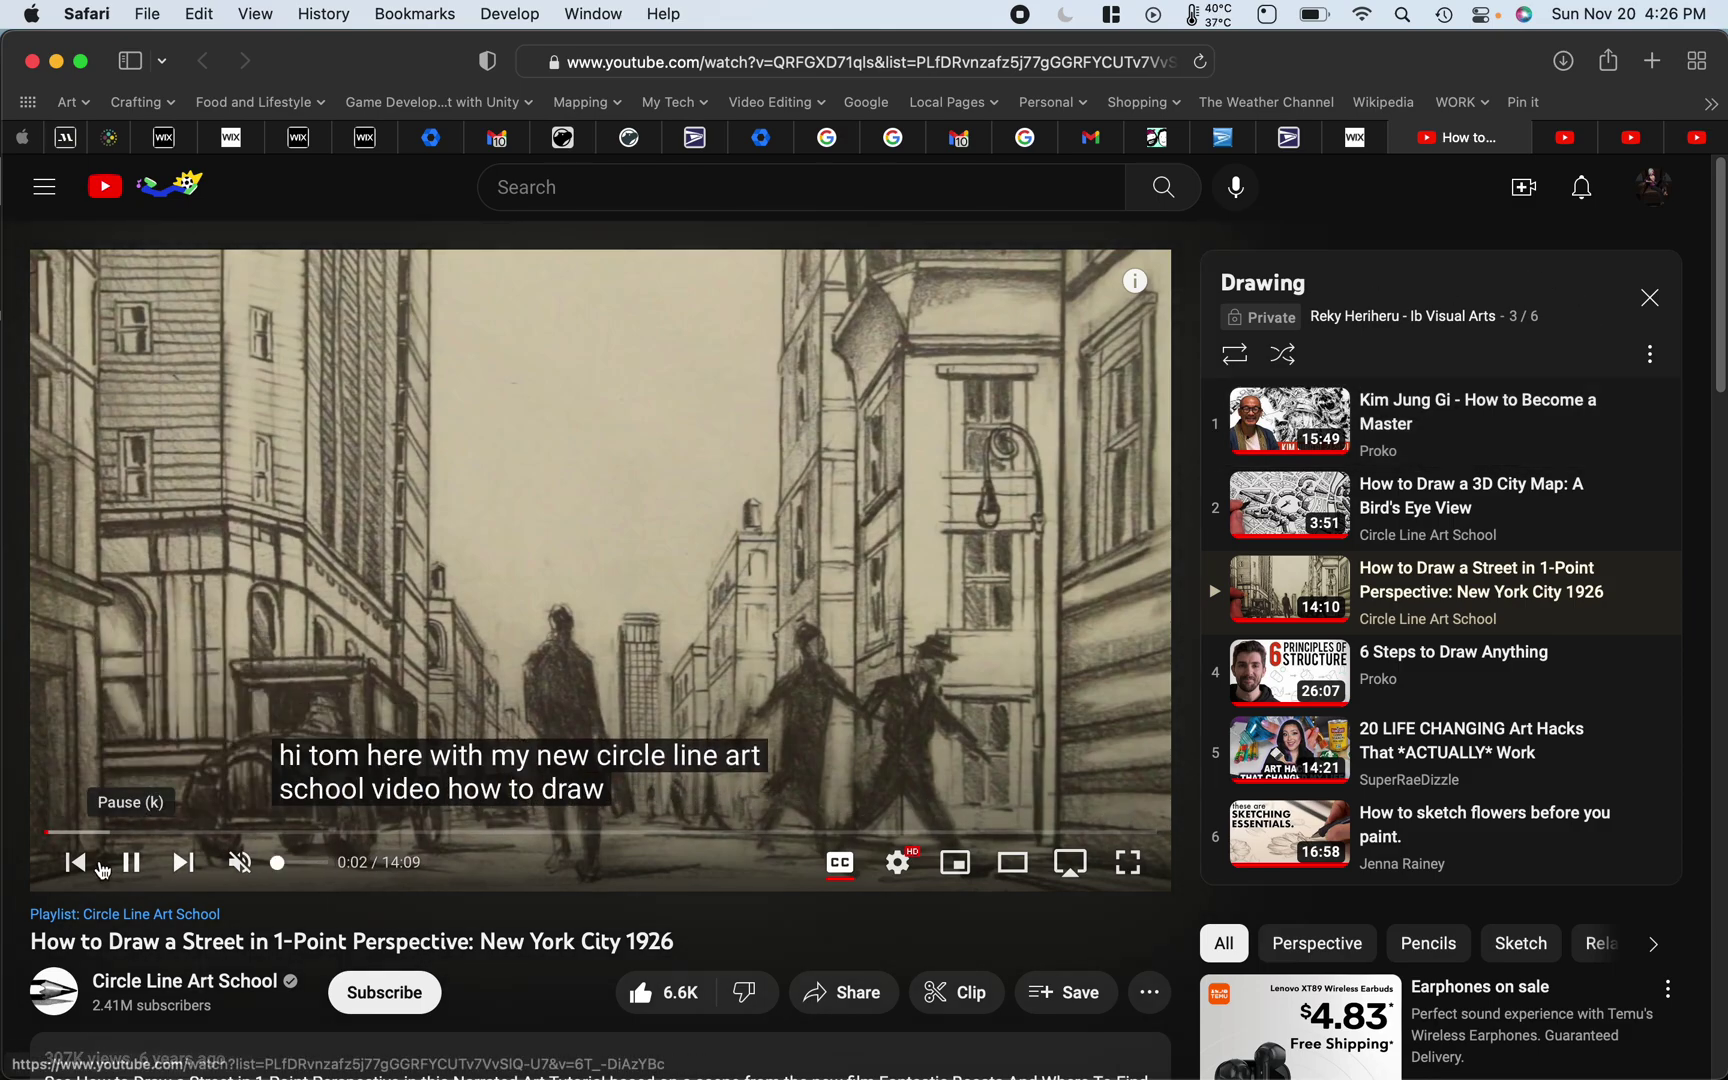
left_click(131, 862)
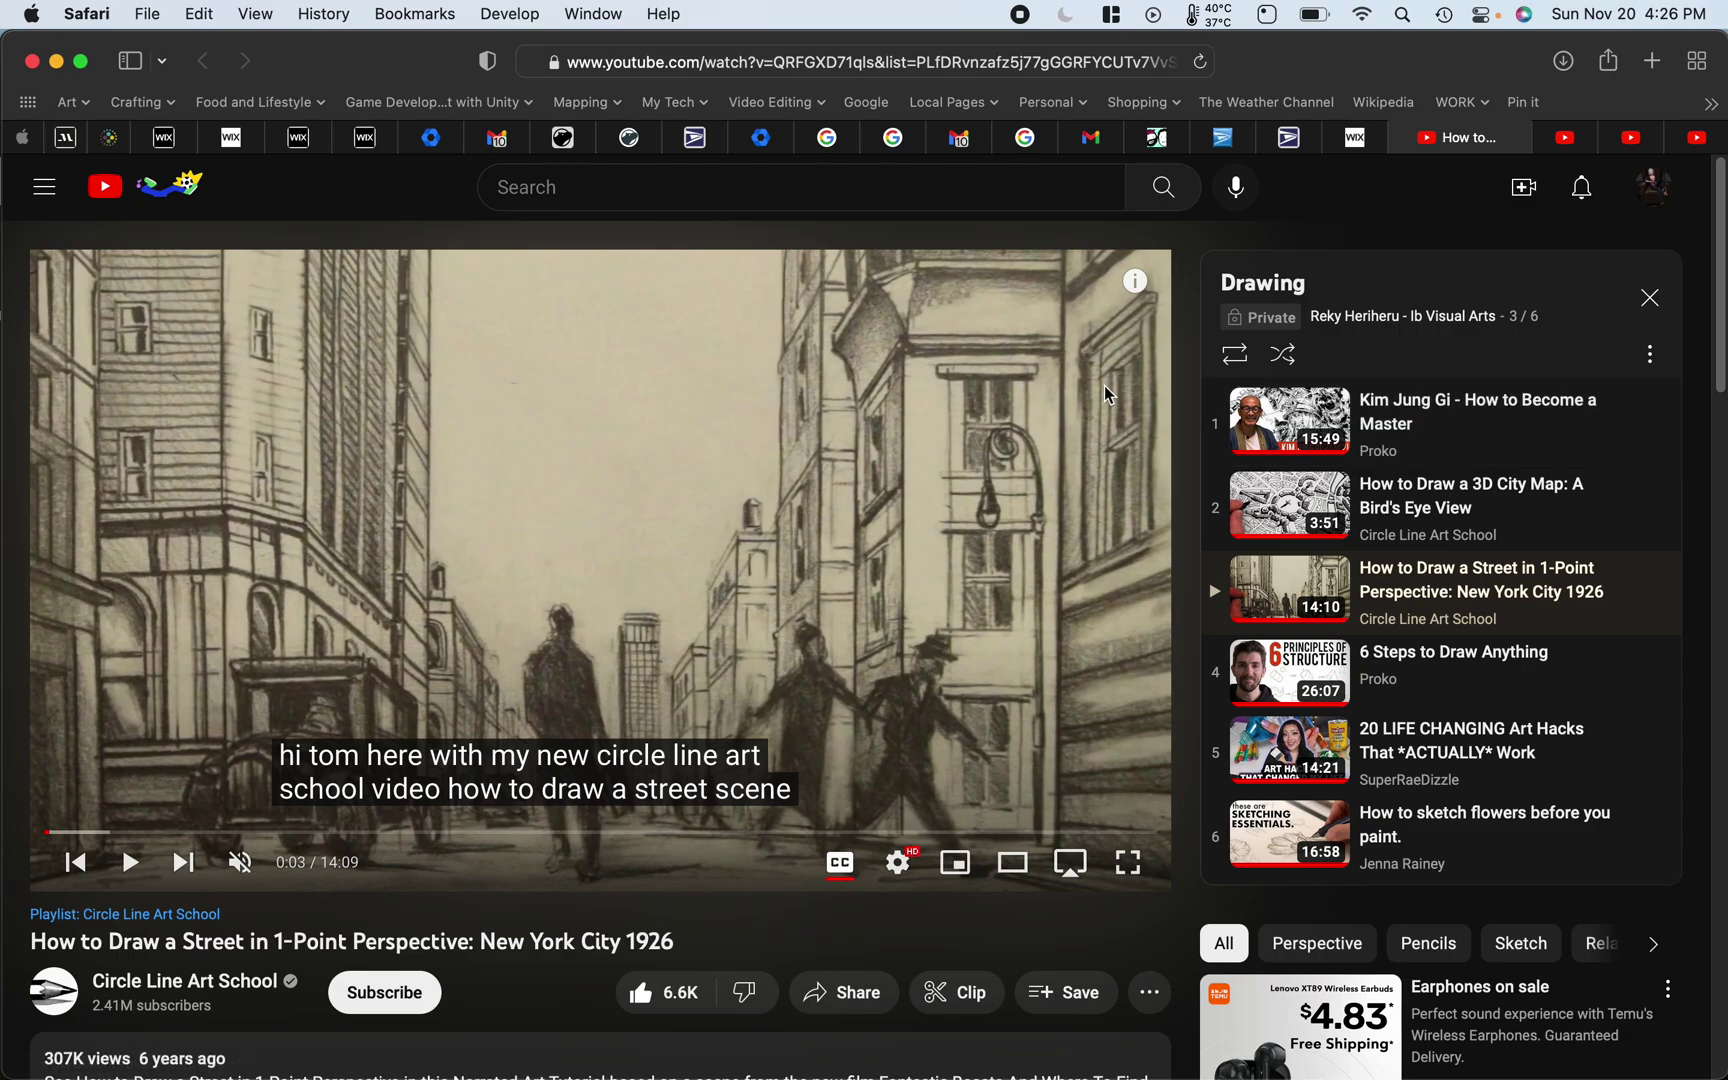
- Move the street perspective, art hacks and flower-sketch video tabs into the Drawing tab group
right_click(1462, 150)
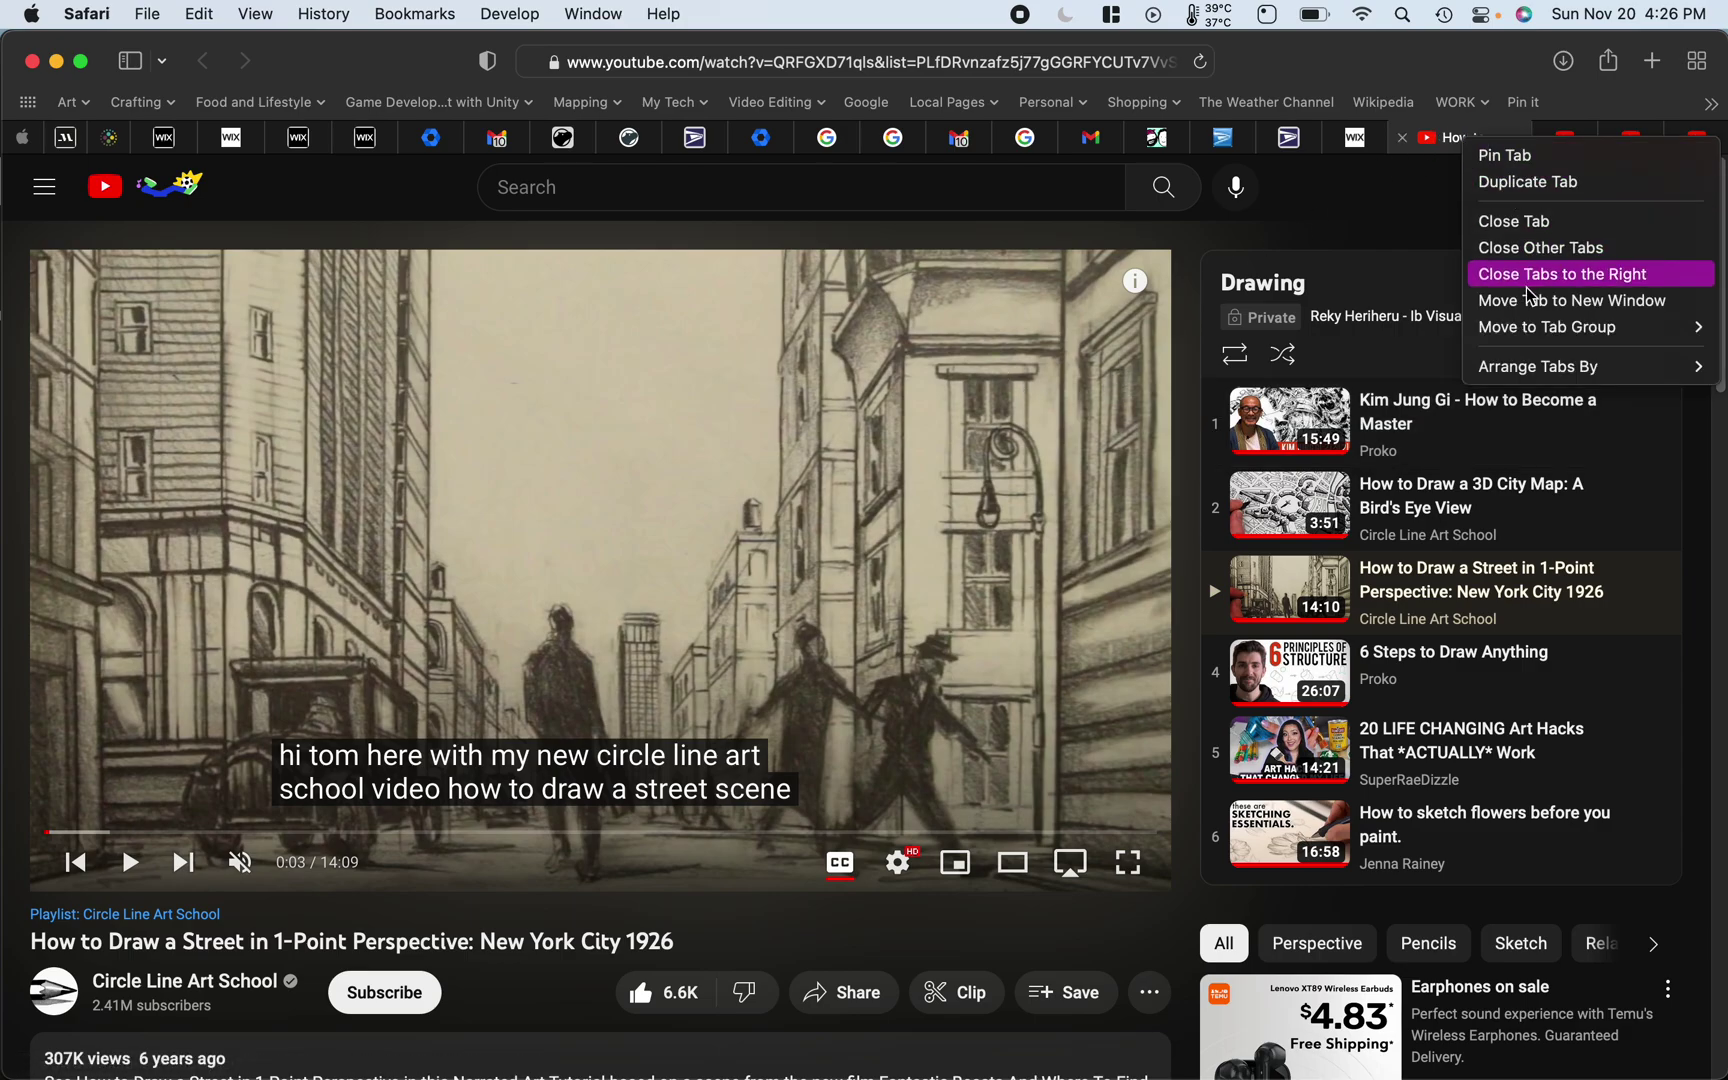
left_click(1370, 341)
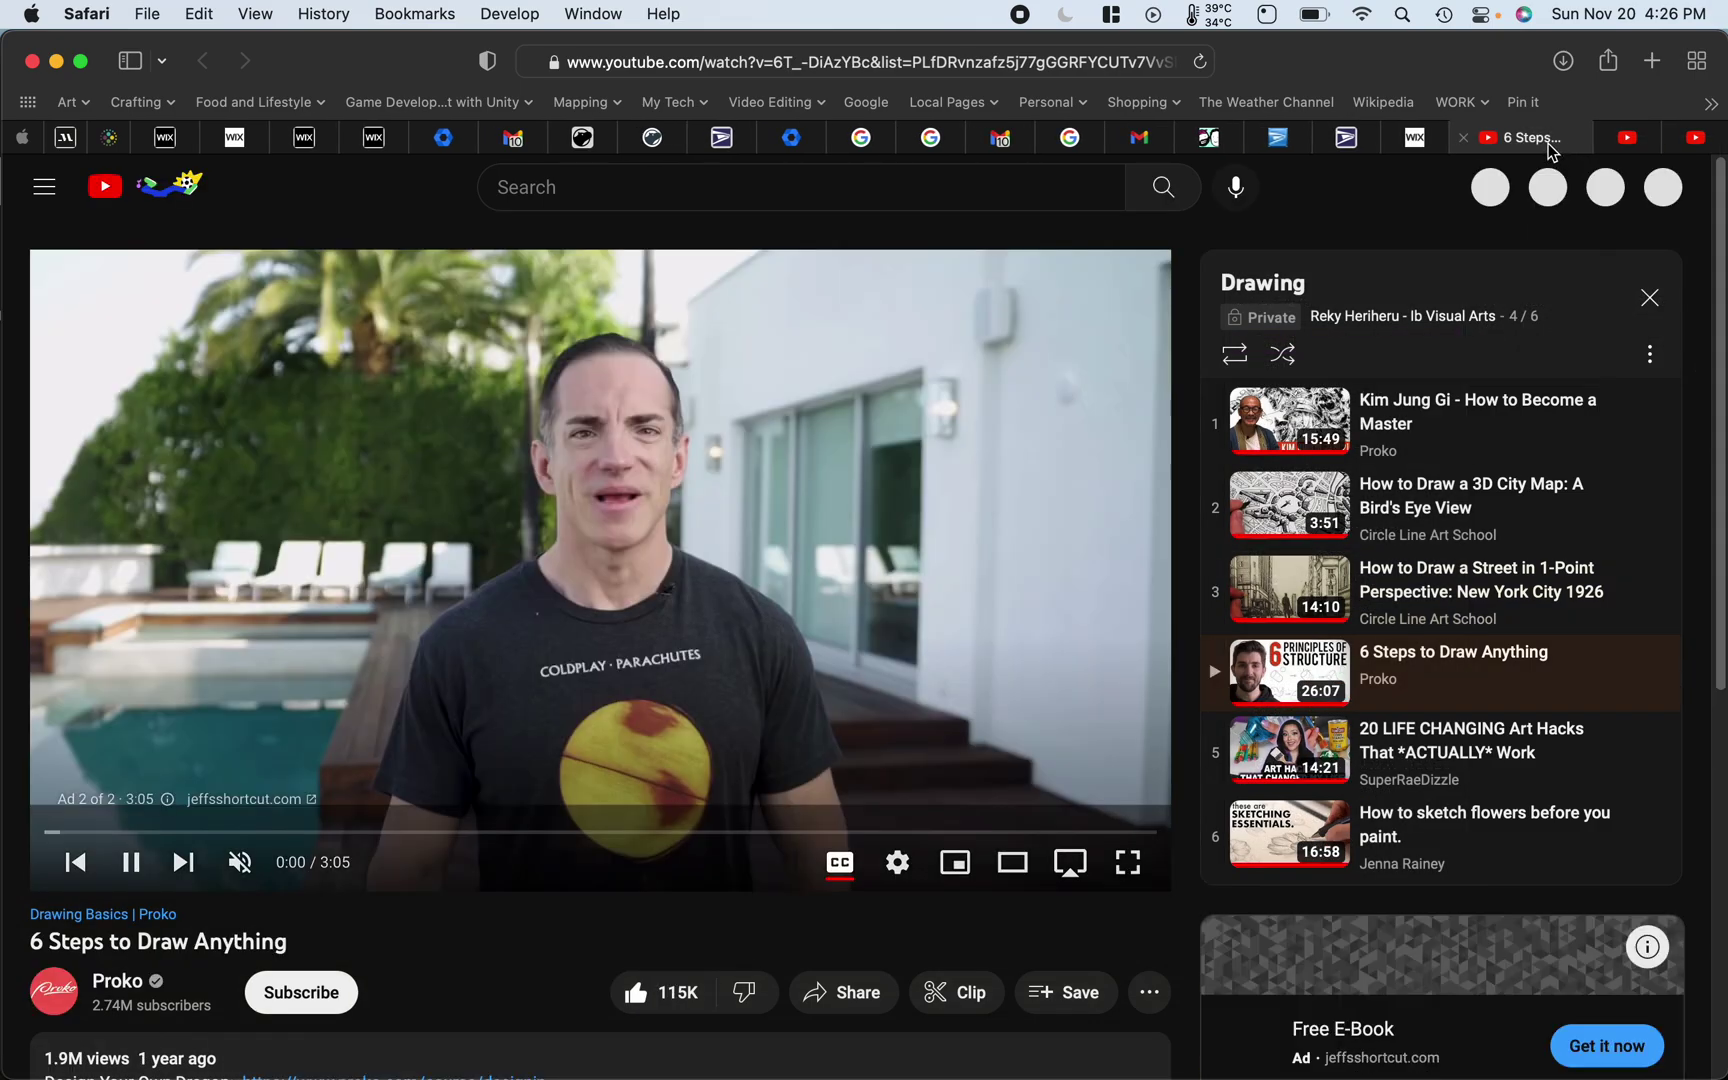
right_click(1549, 150)
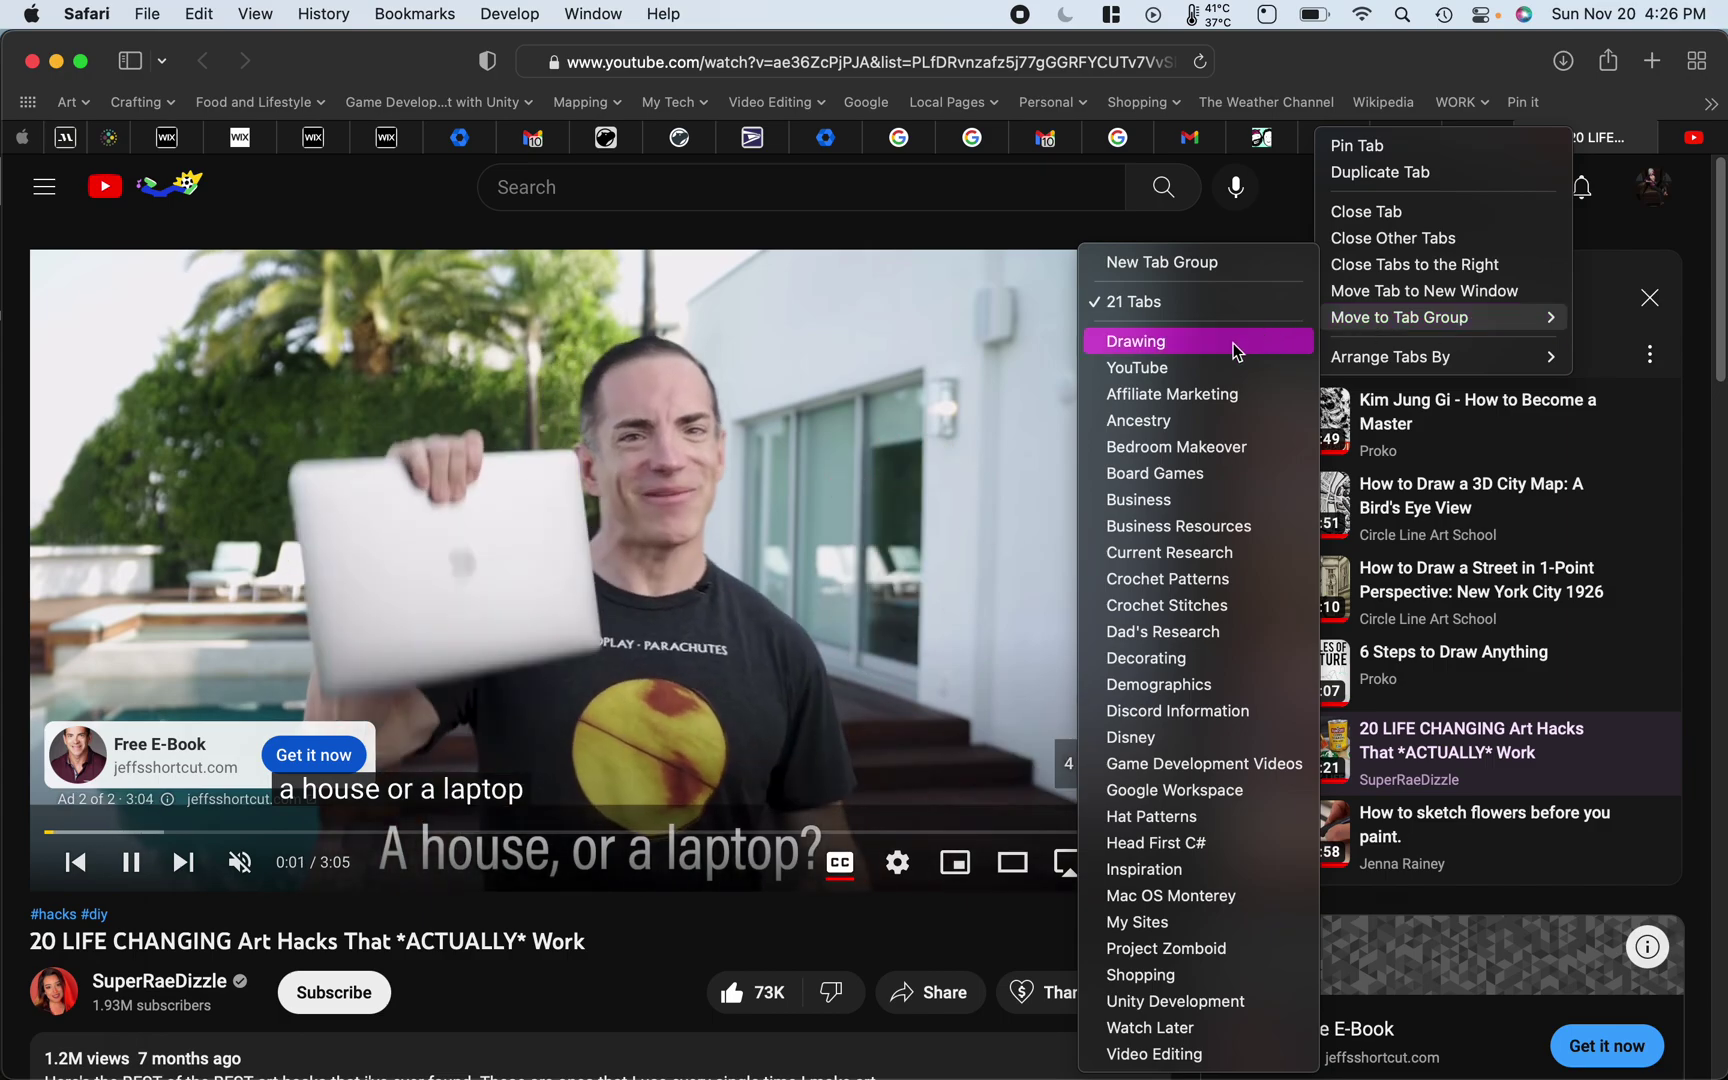
left_click(1234, 345)
right_click(1640, 150)
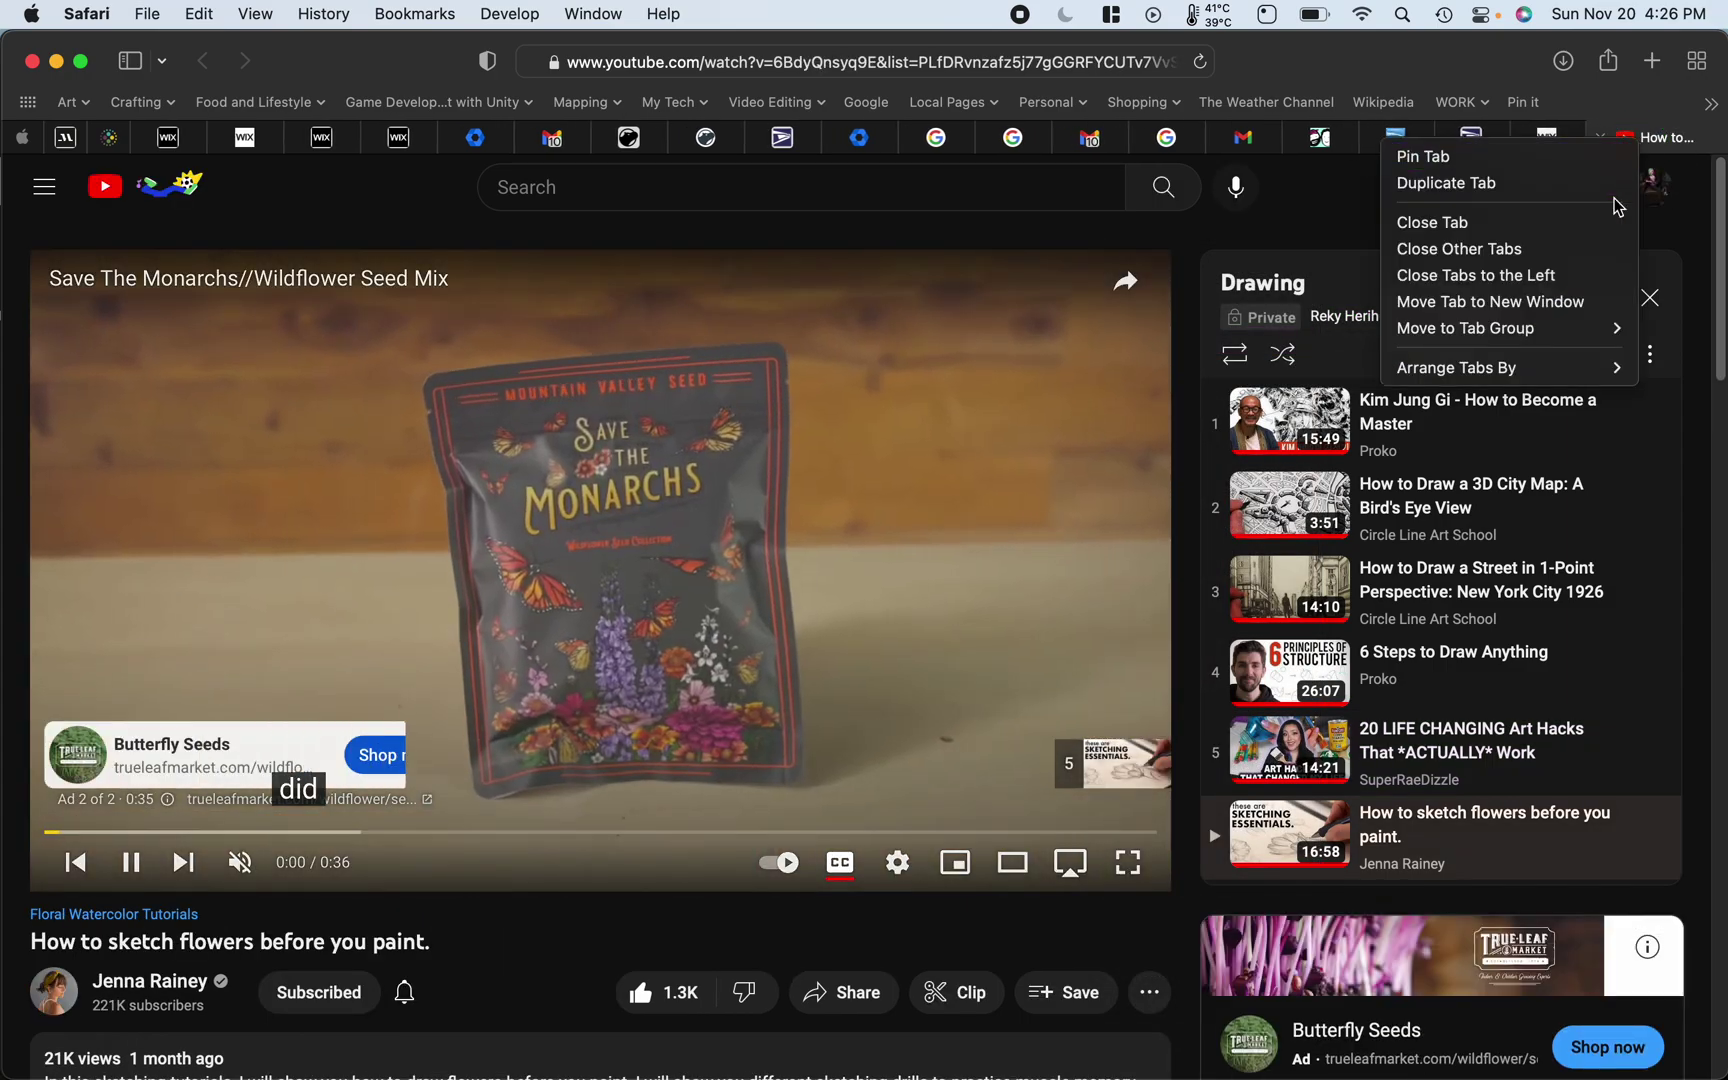
mouse_move(1557, 330)
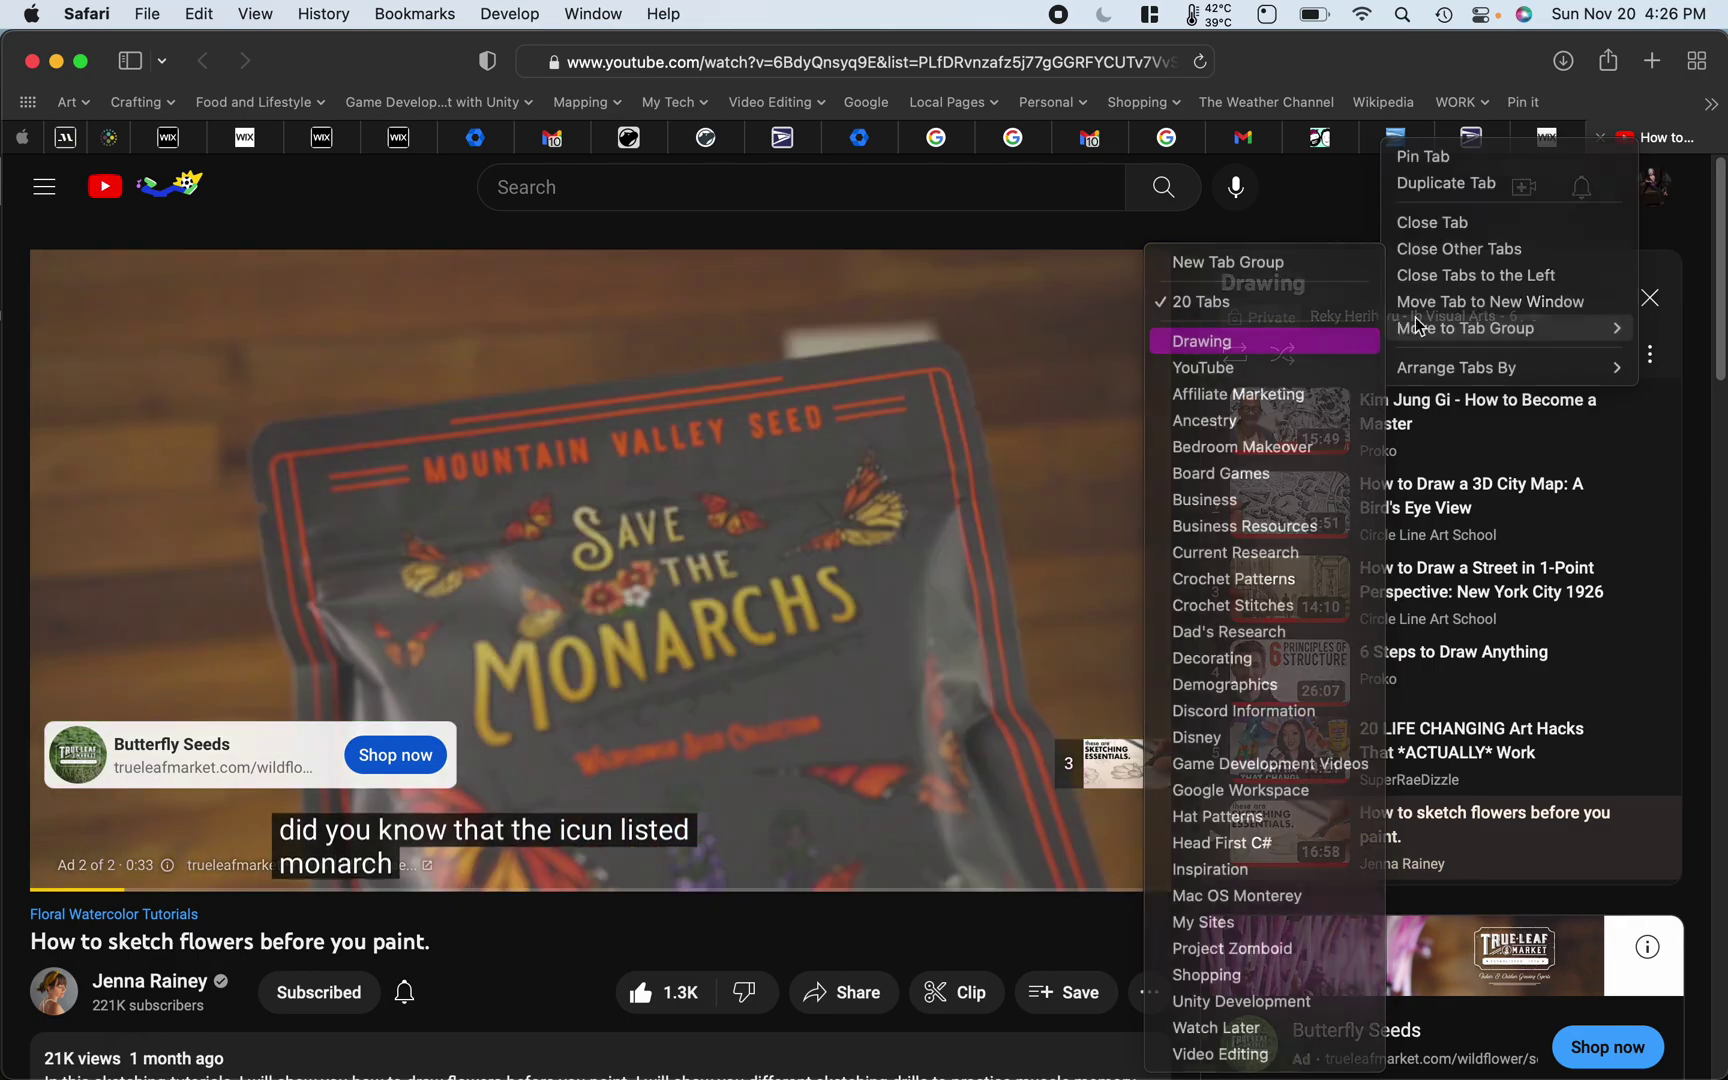
left_click(1270, 336)
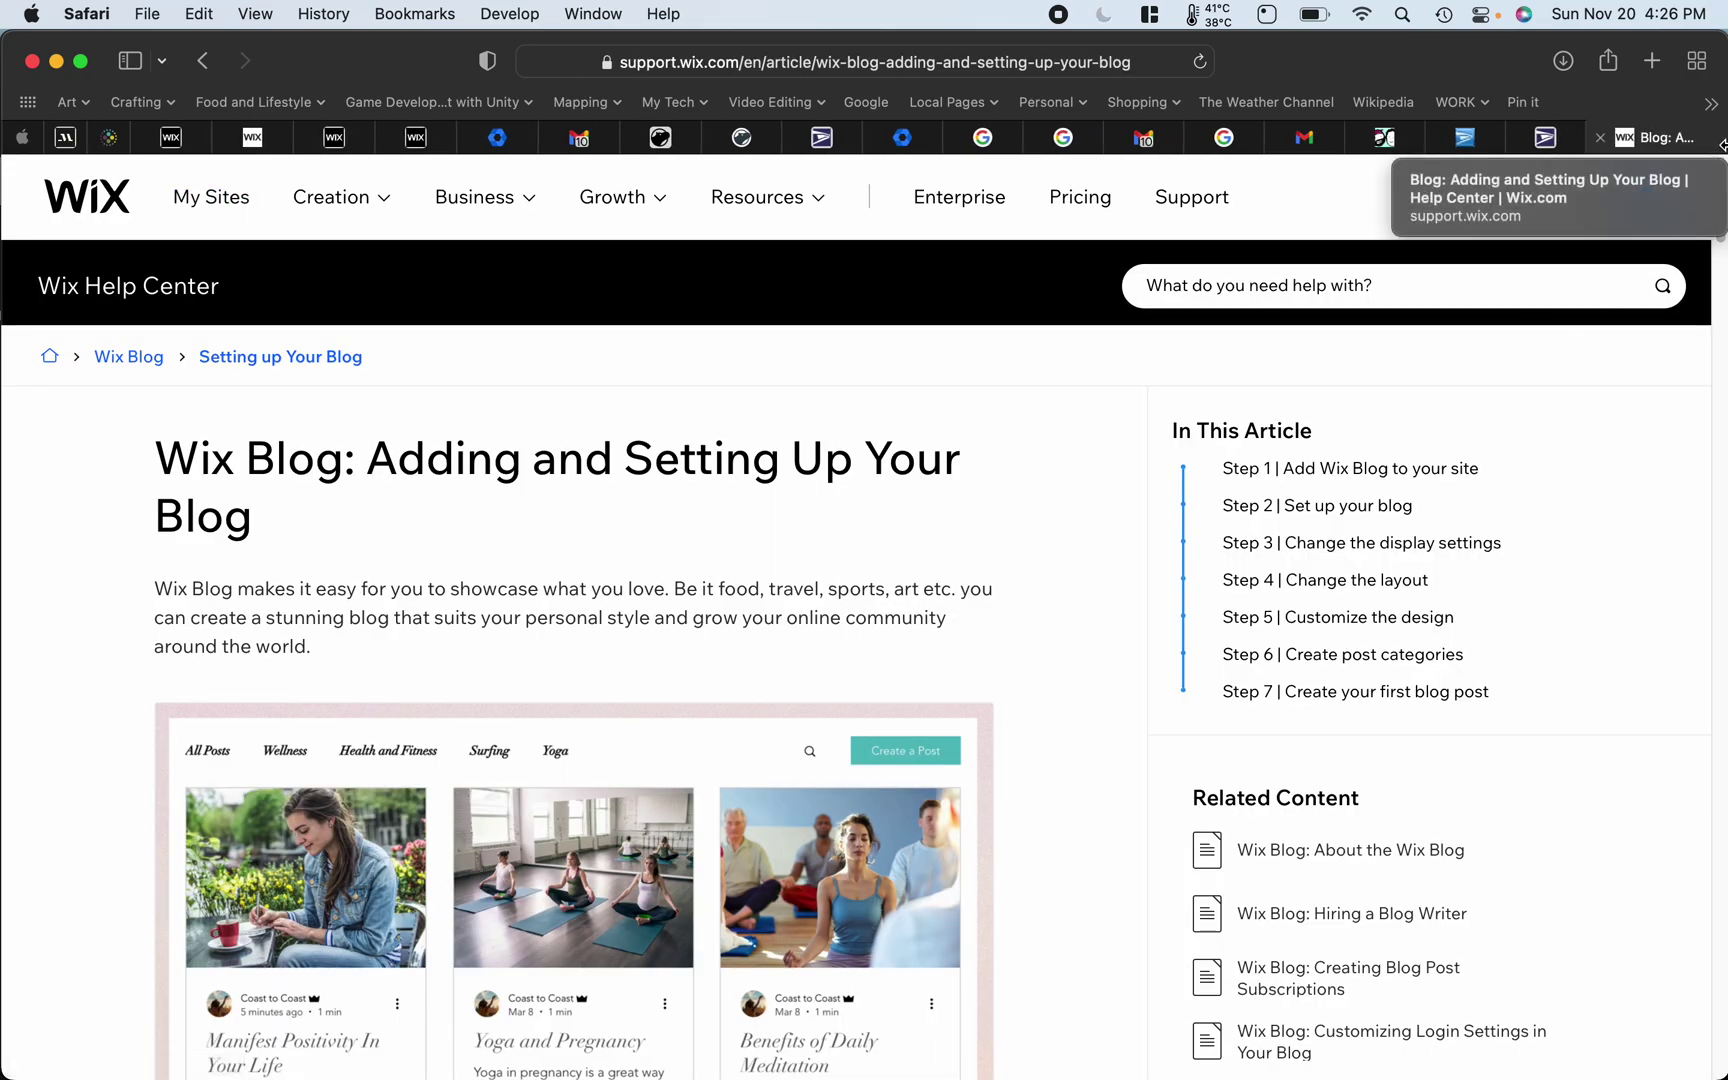
- Switch to the Drawing tab group and pause the 3D City Map video at 0:03
left_click(162, 62)
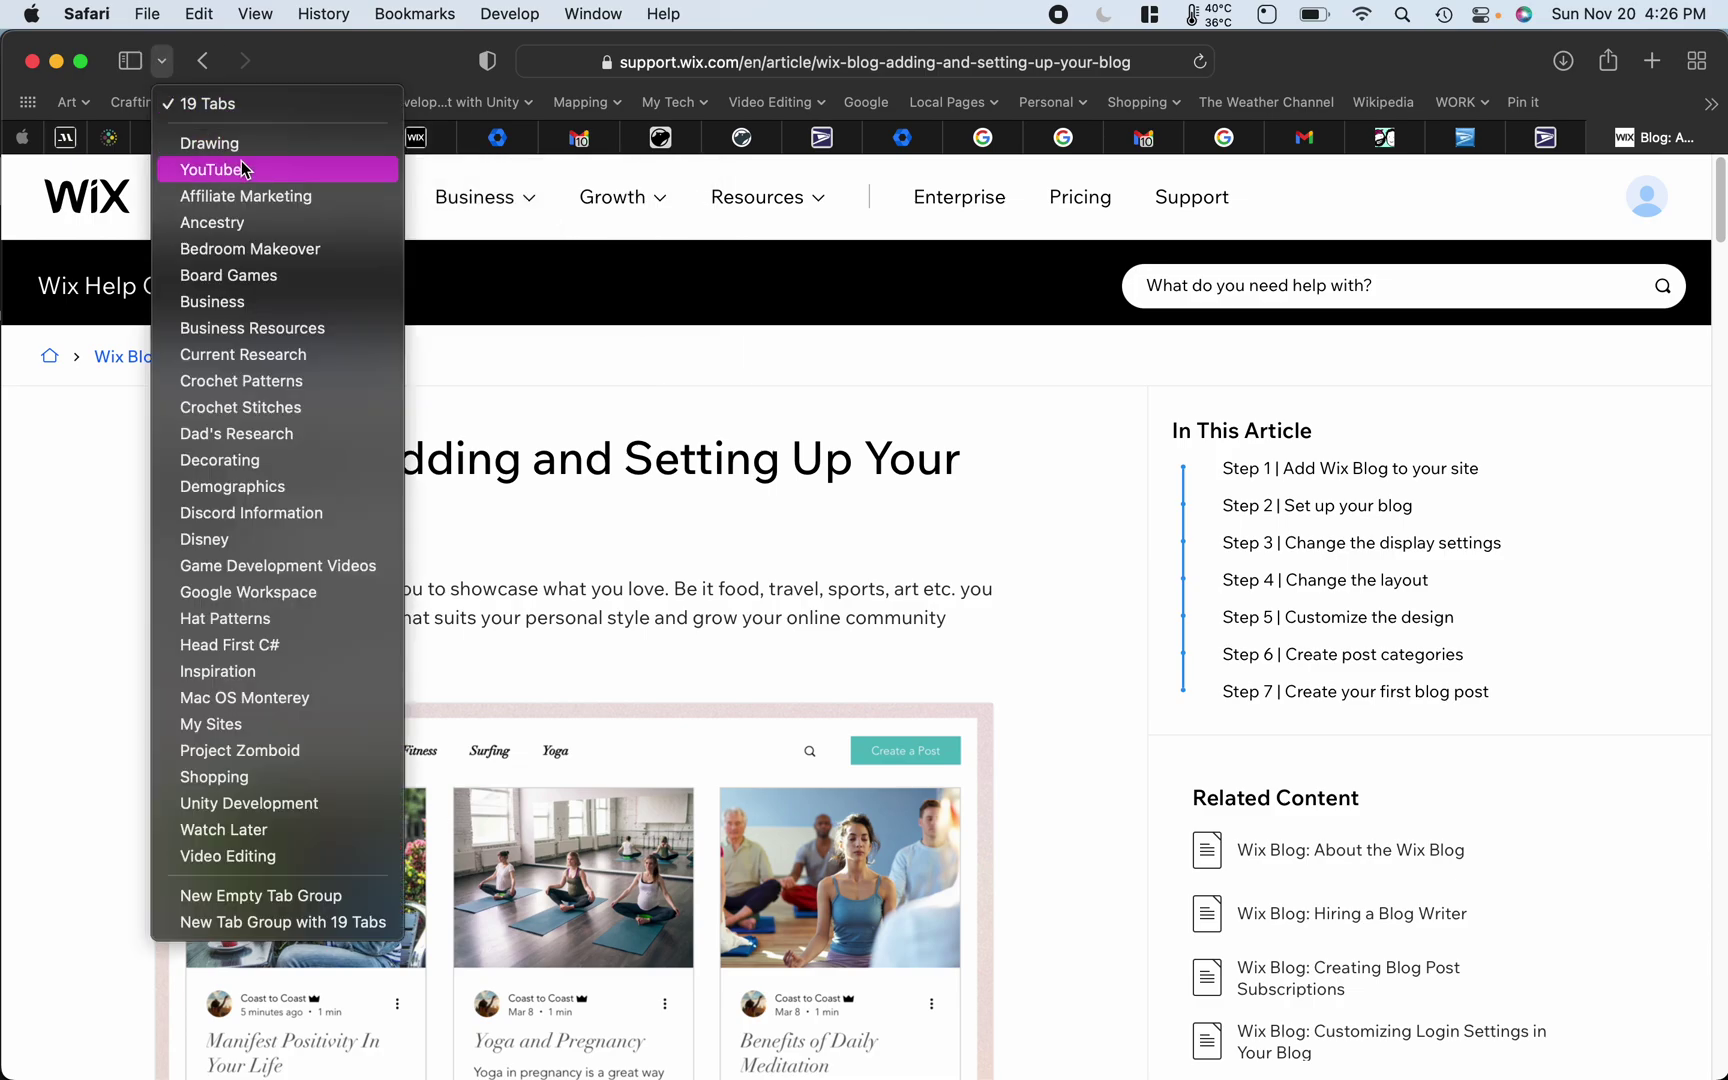
left_click(164, 62)
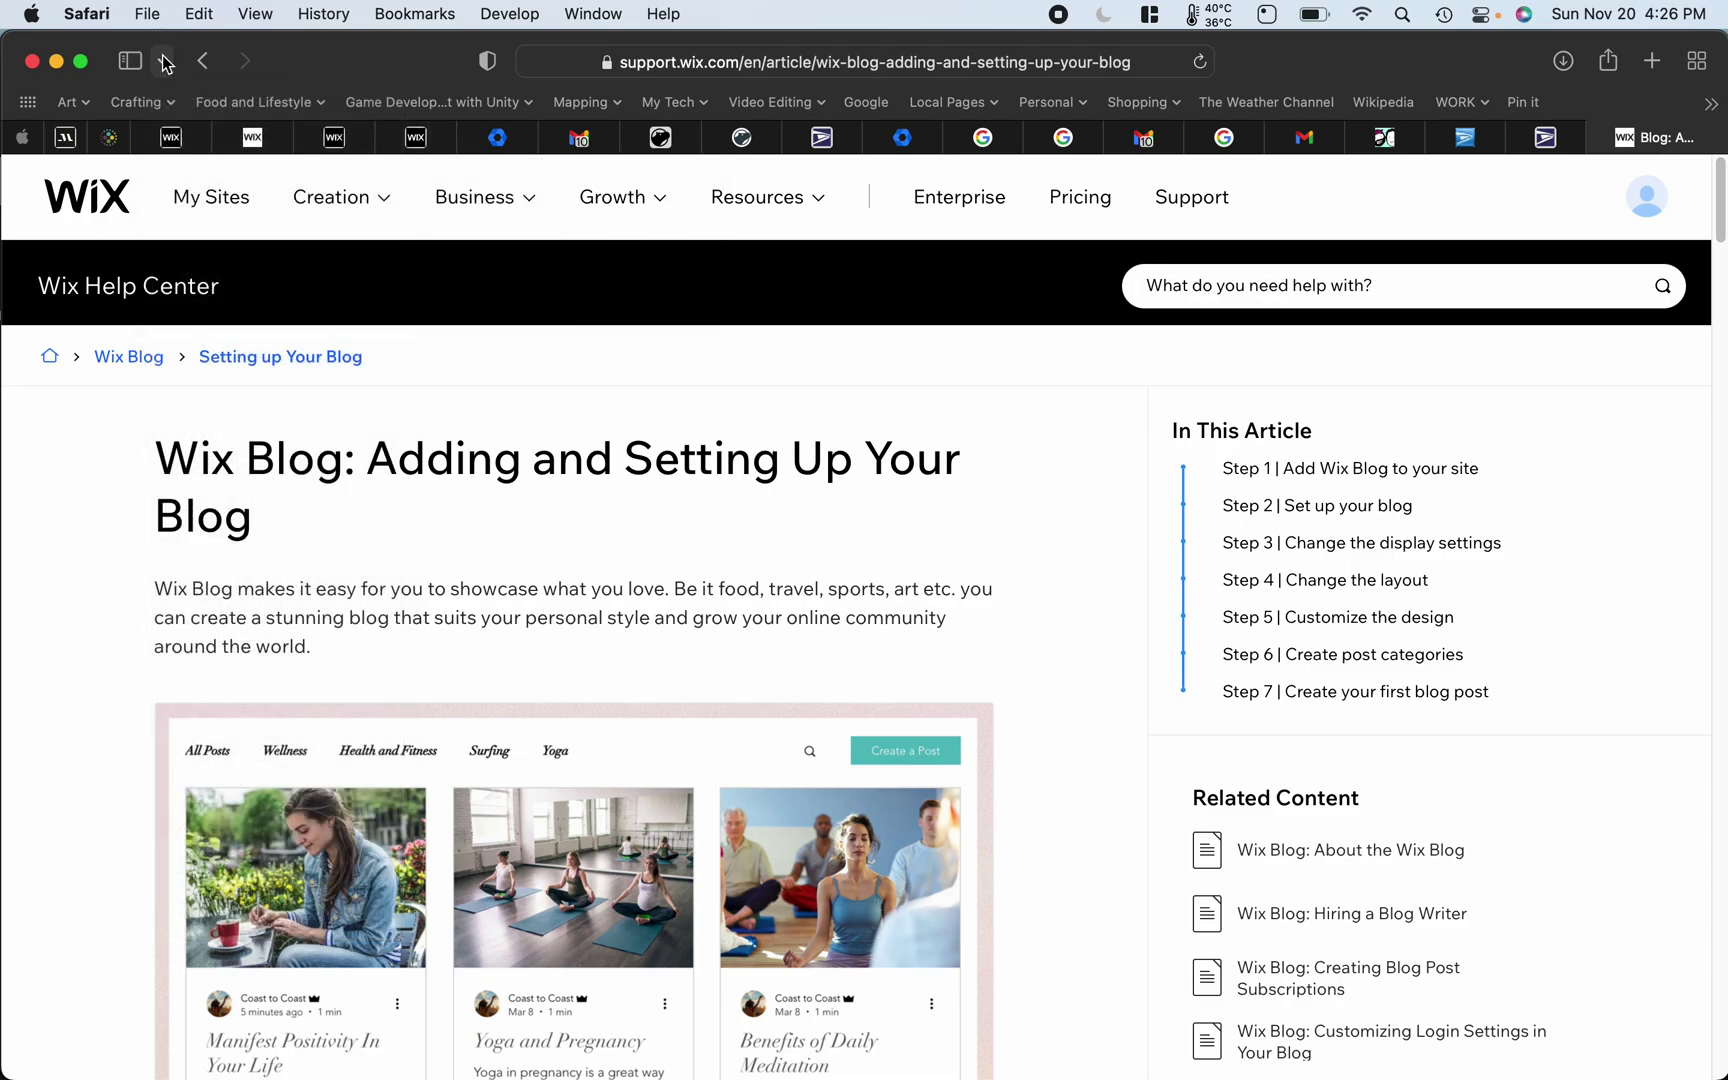
left_click(164, 62)
left_click(200, 139)
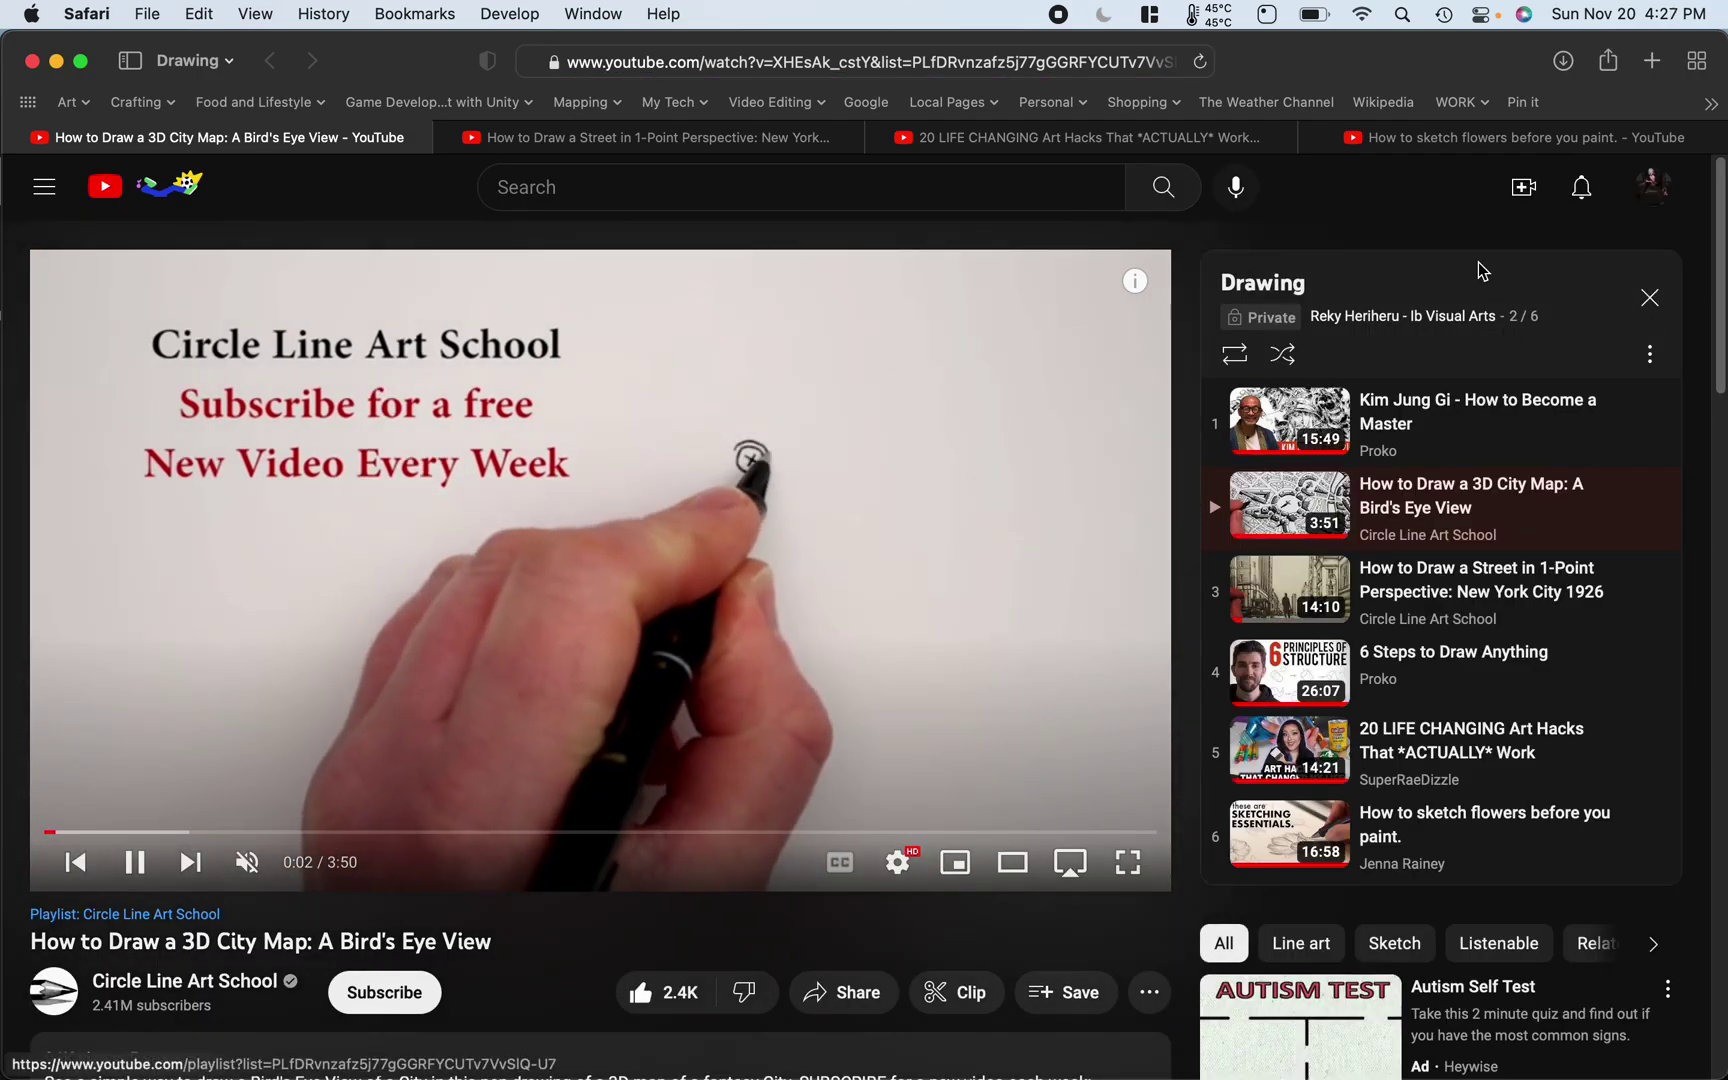
left_click(134, 862)
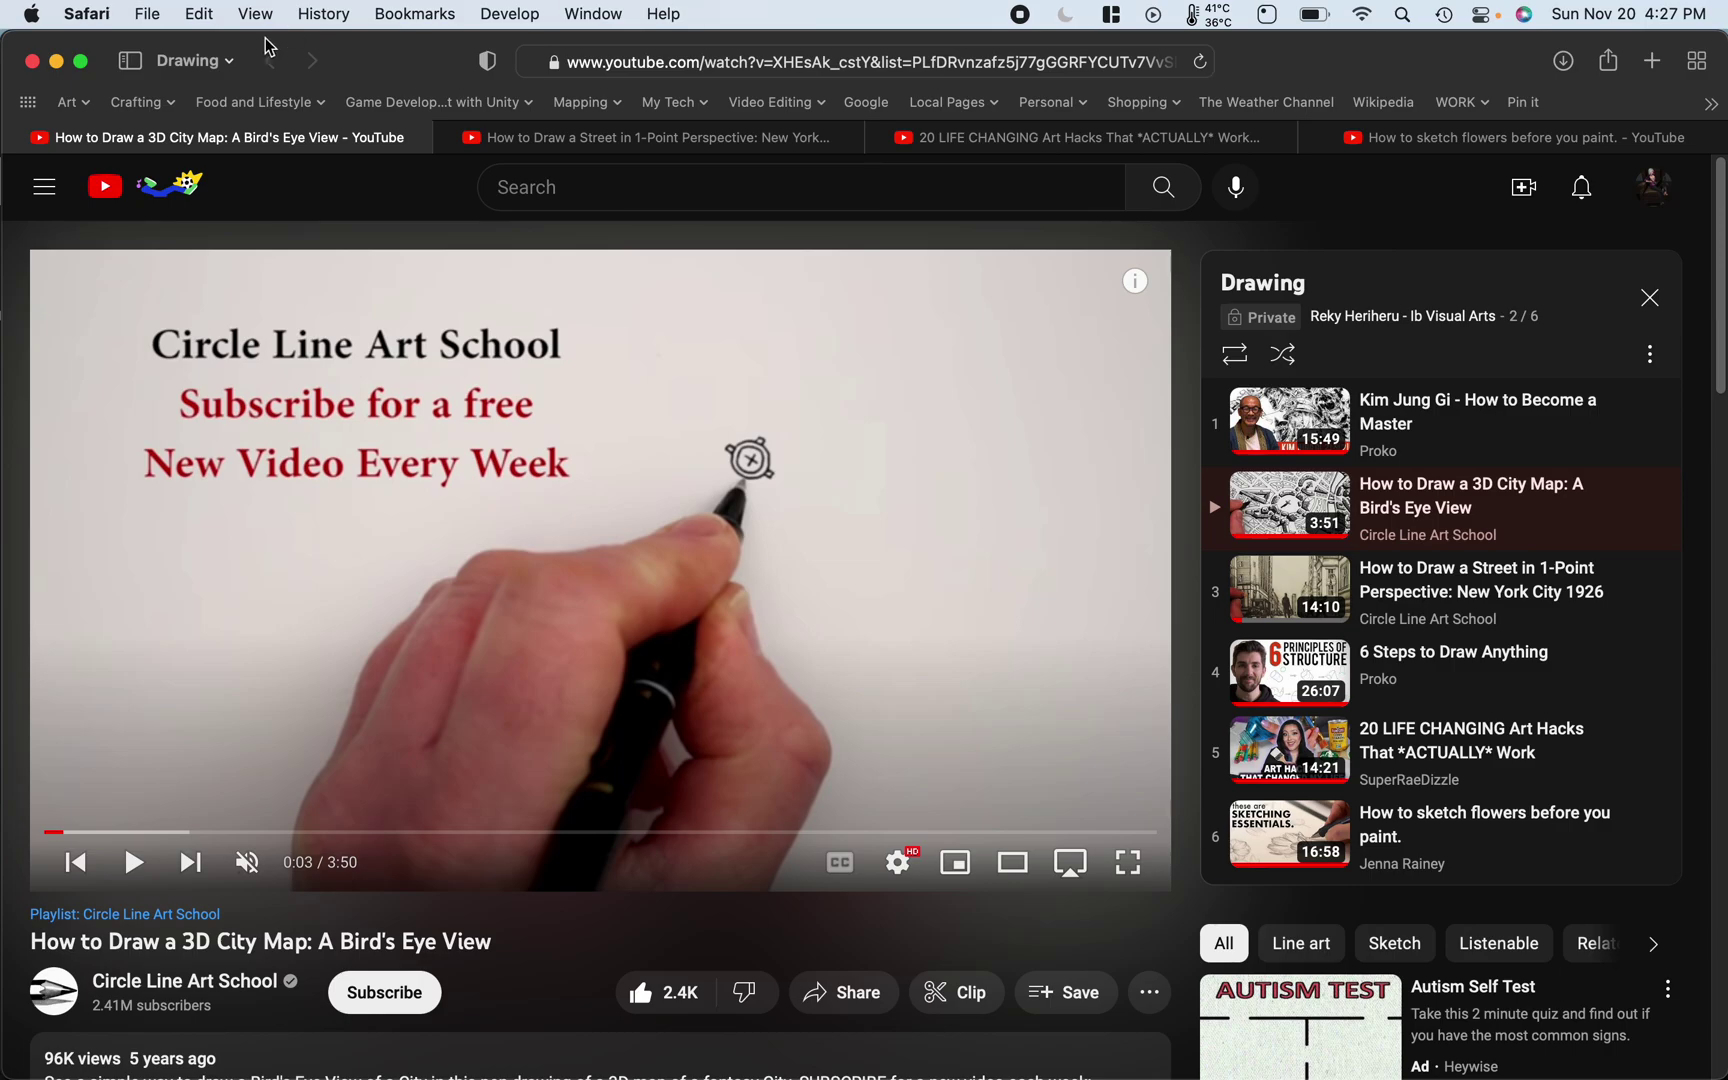
- Show the tab groups sidebar and drag Drawing between Disney and Game Development Videos
left_click(233, 63)
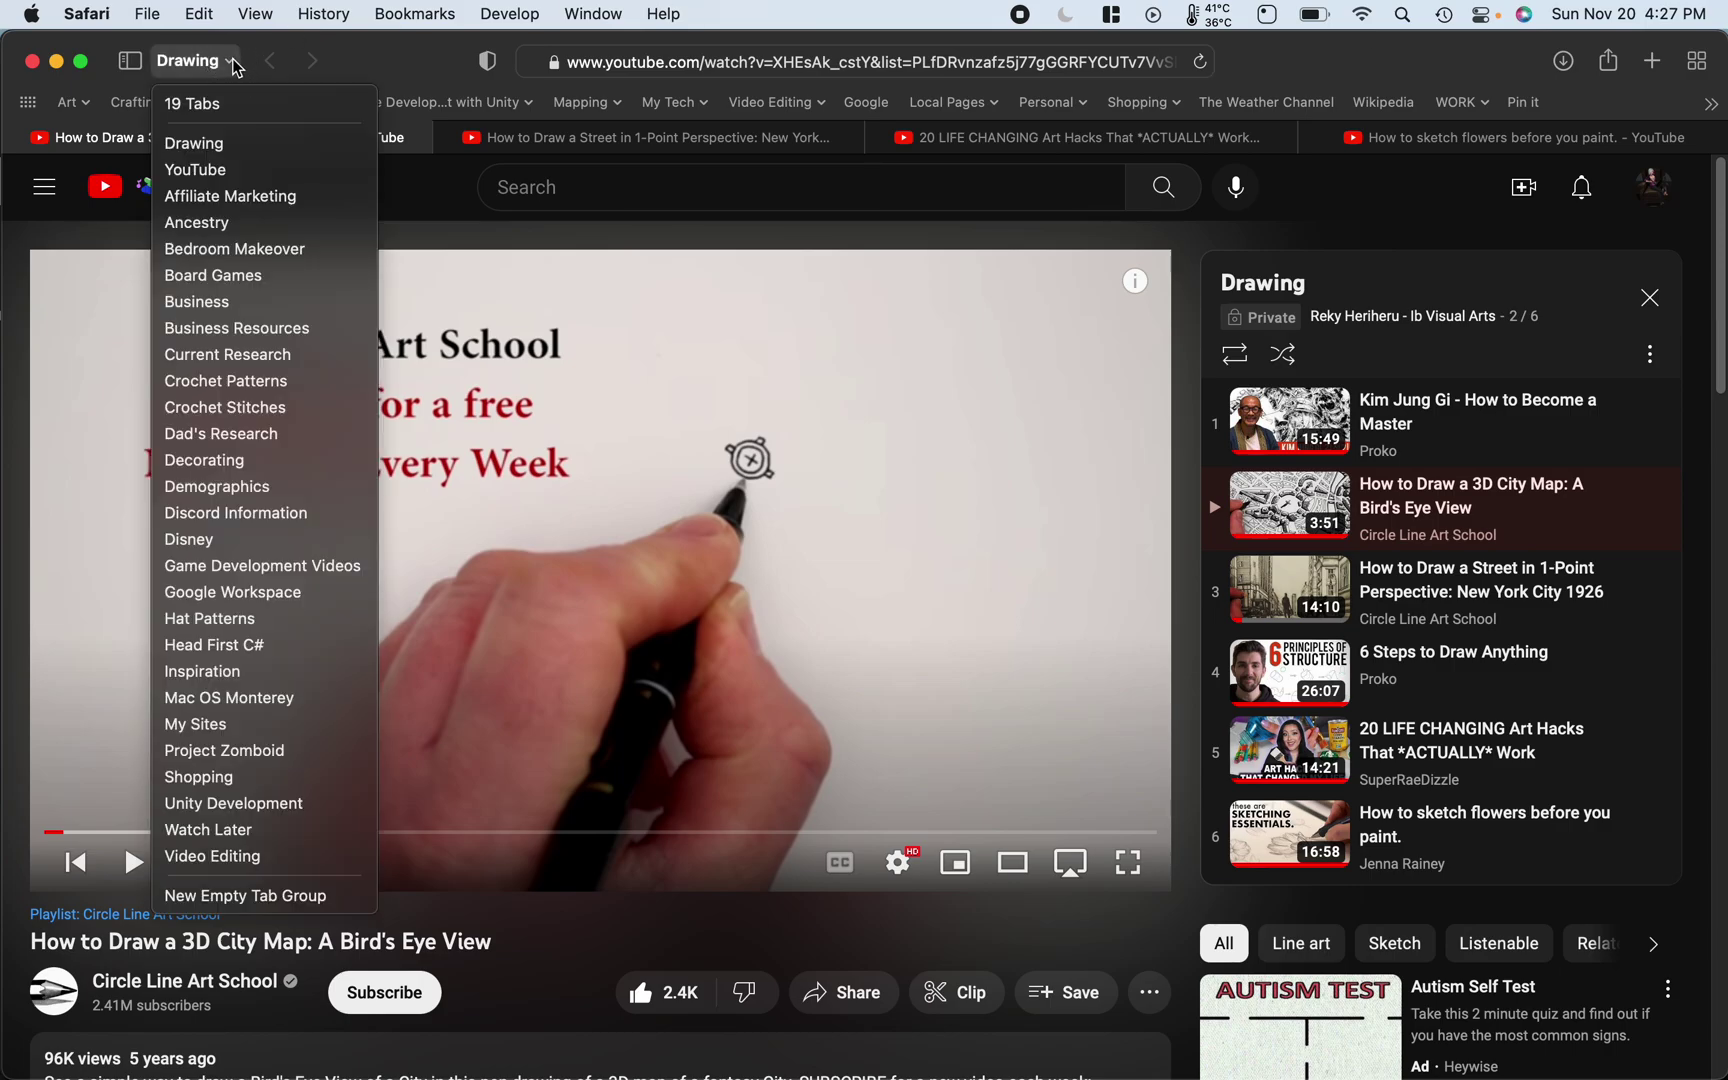
left_click(131, 80)
left_click(129, 61)
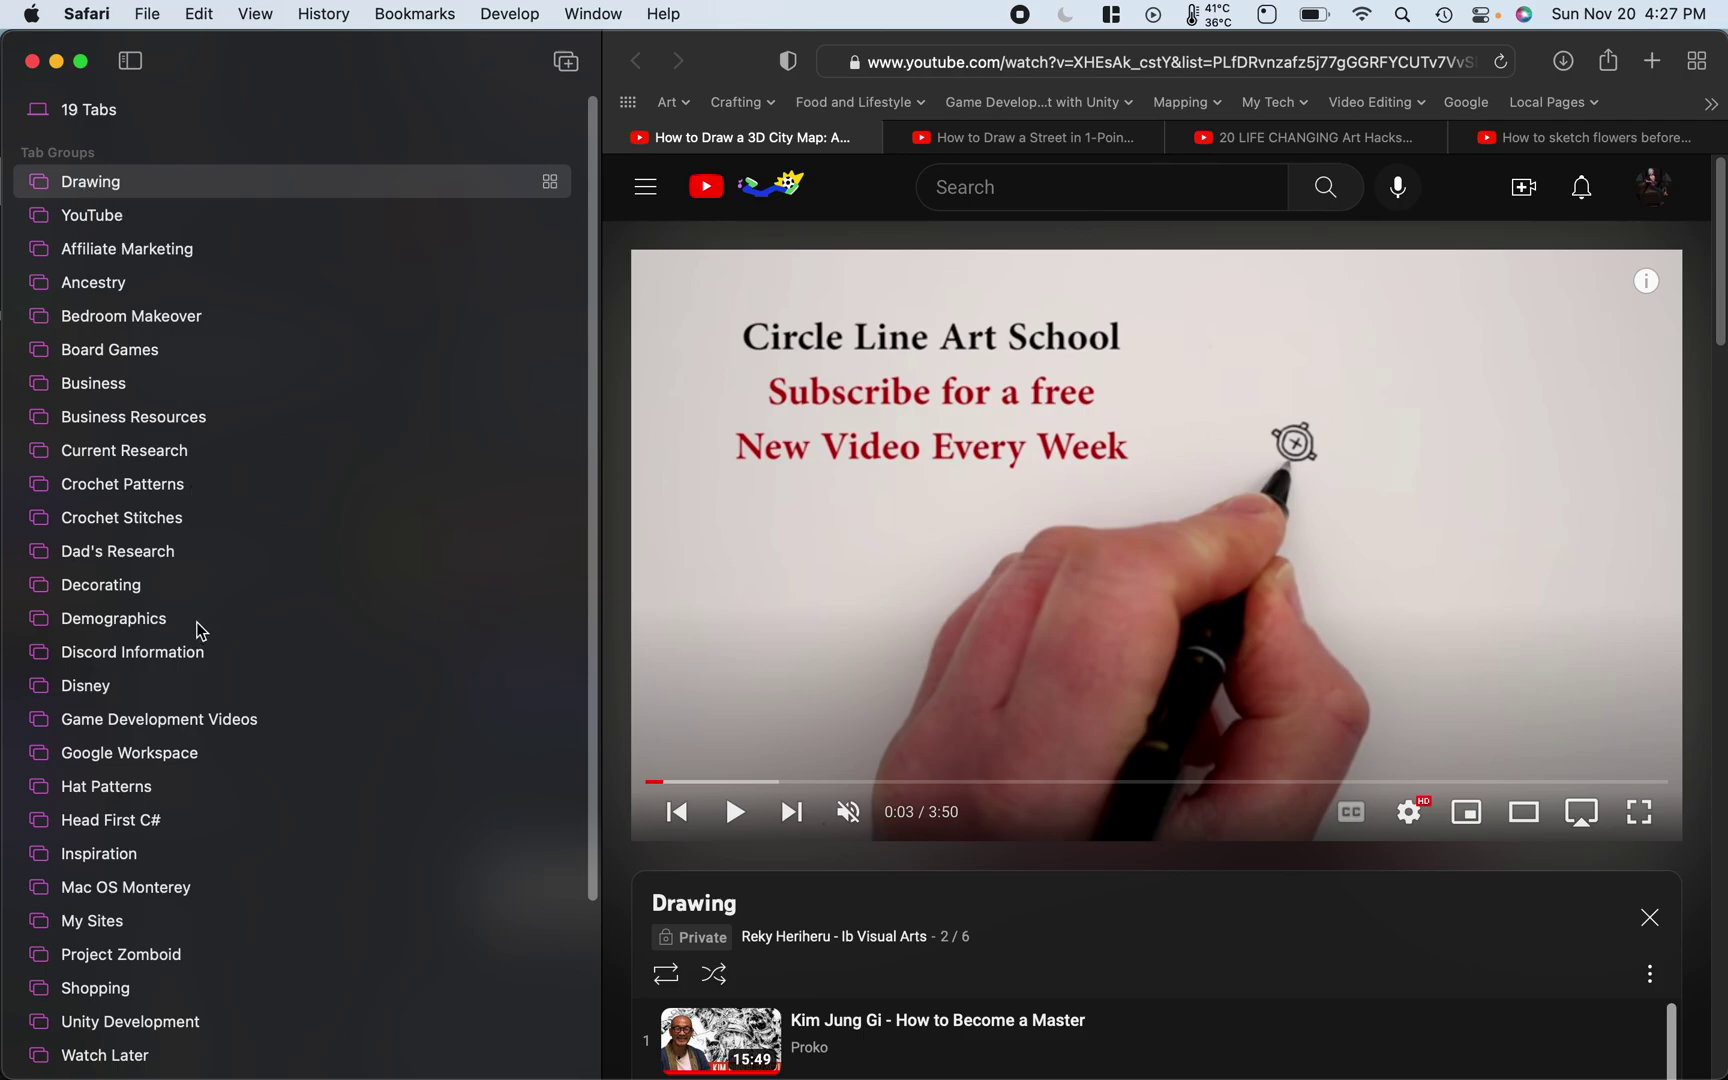
left_click(73, 190)
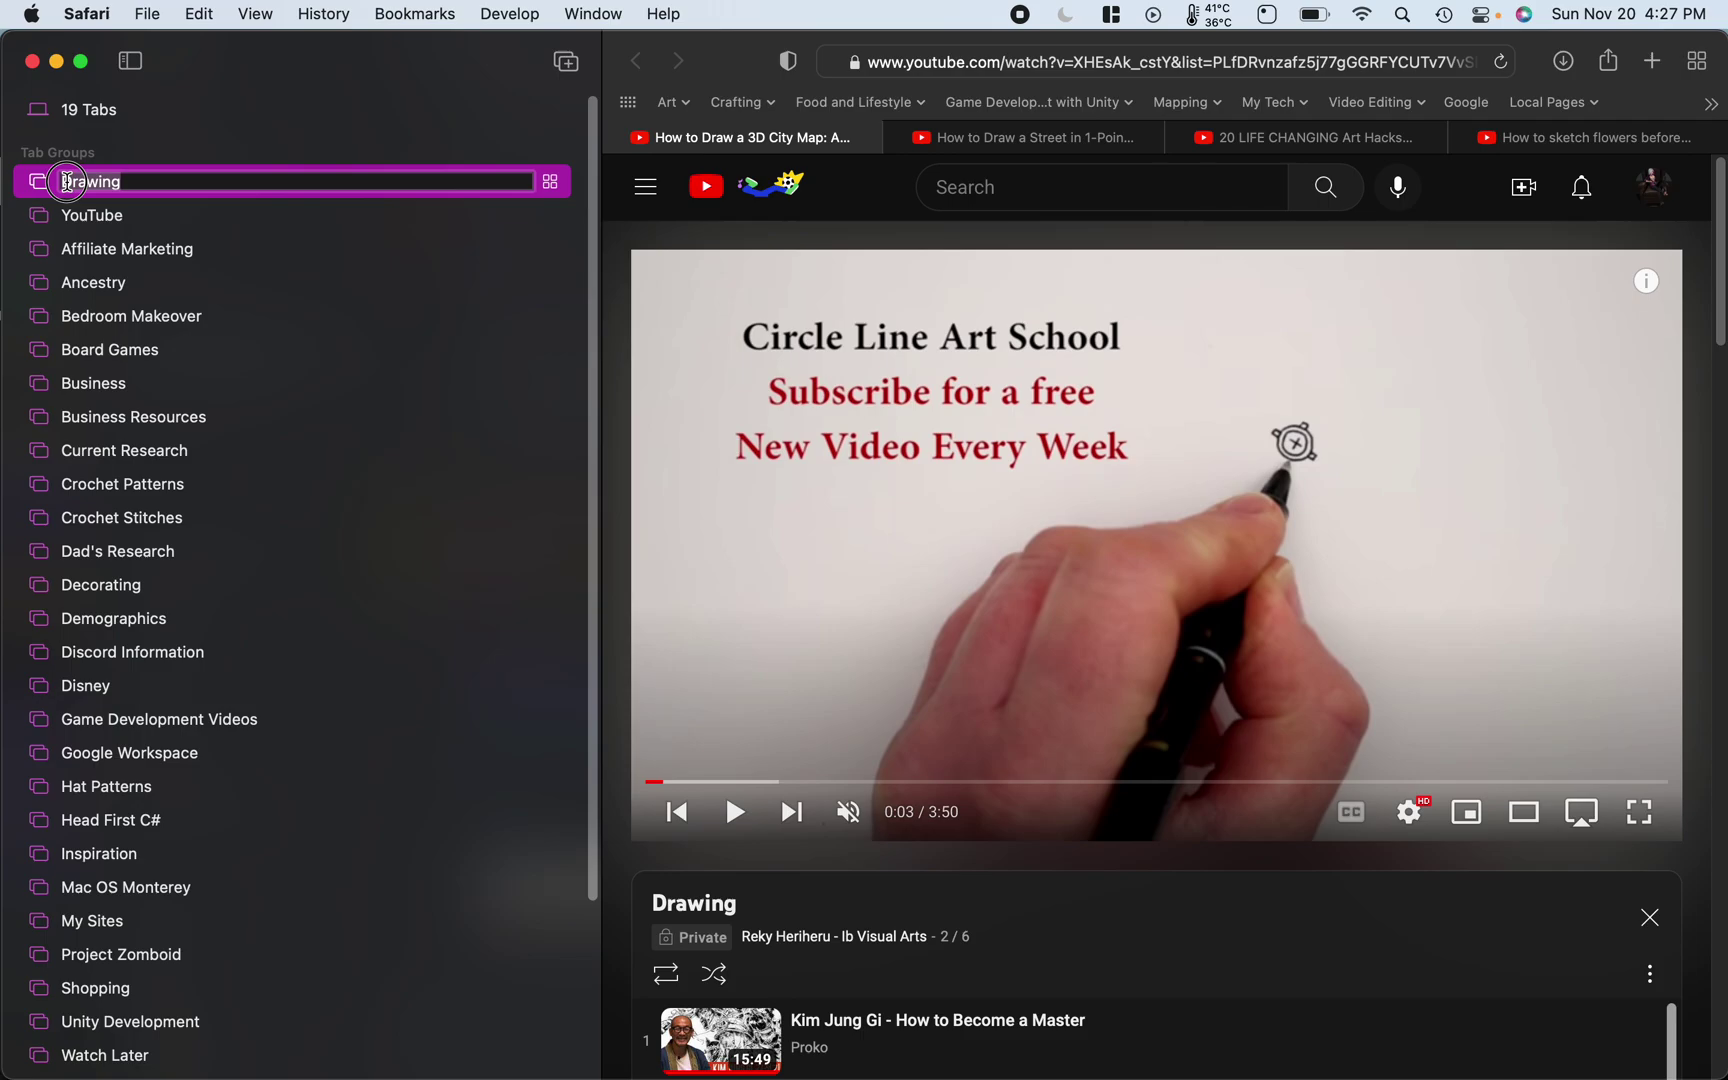
left_click(45, 192)
left_click(40, 190)
left_click(37, 190)
mouse_move(37, 189)
left_mouse_down()
mouse_move(45, 218)
mouse_move(42, 172)
mouse_move(181, 190)
mouse_move(39, 178)
mouse_move(118, 286)
mouse_move(113, 703)
left_mouse_up()
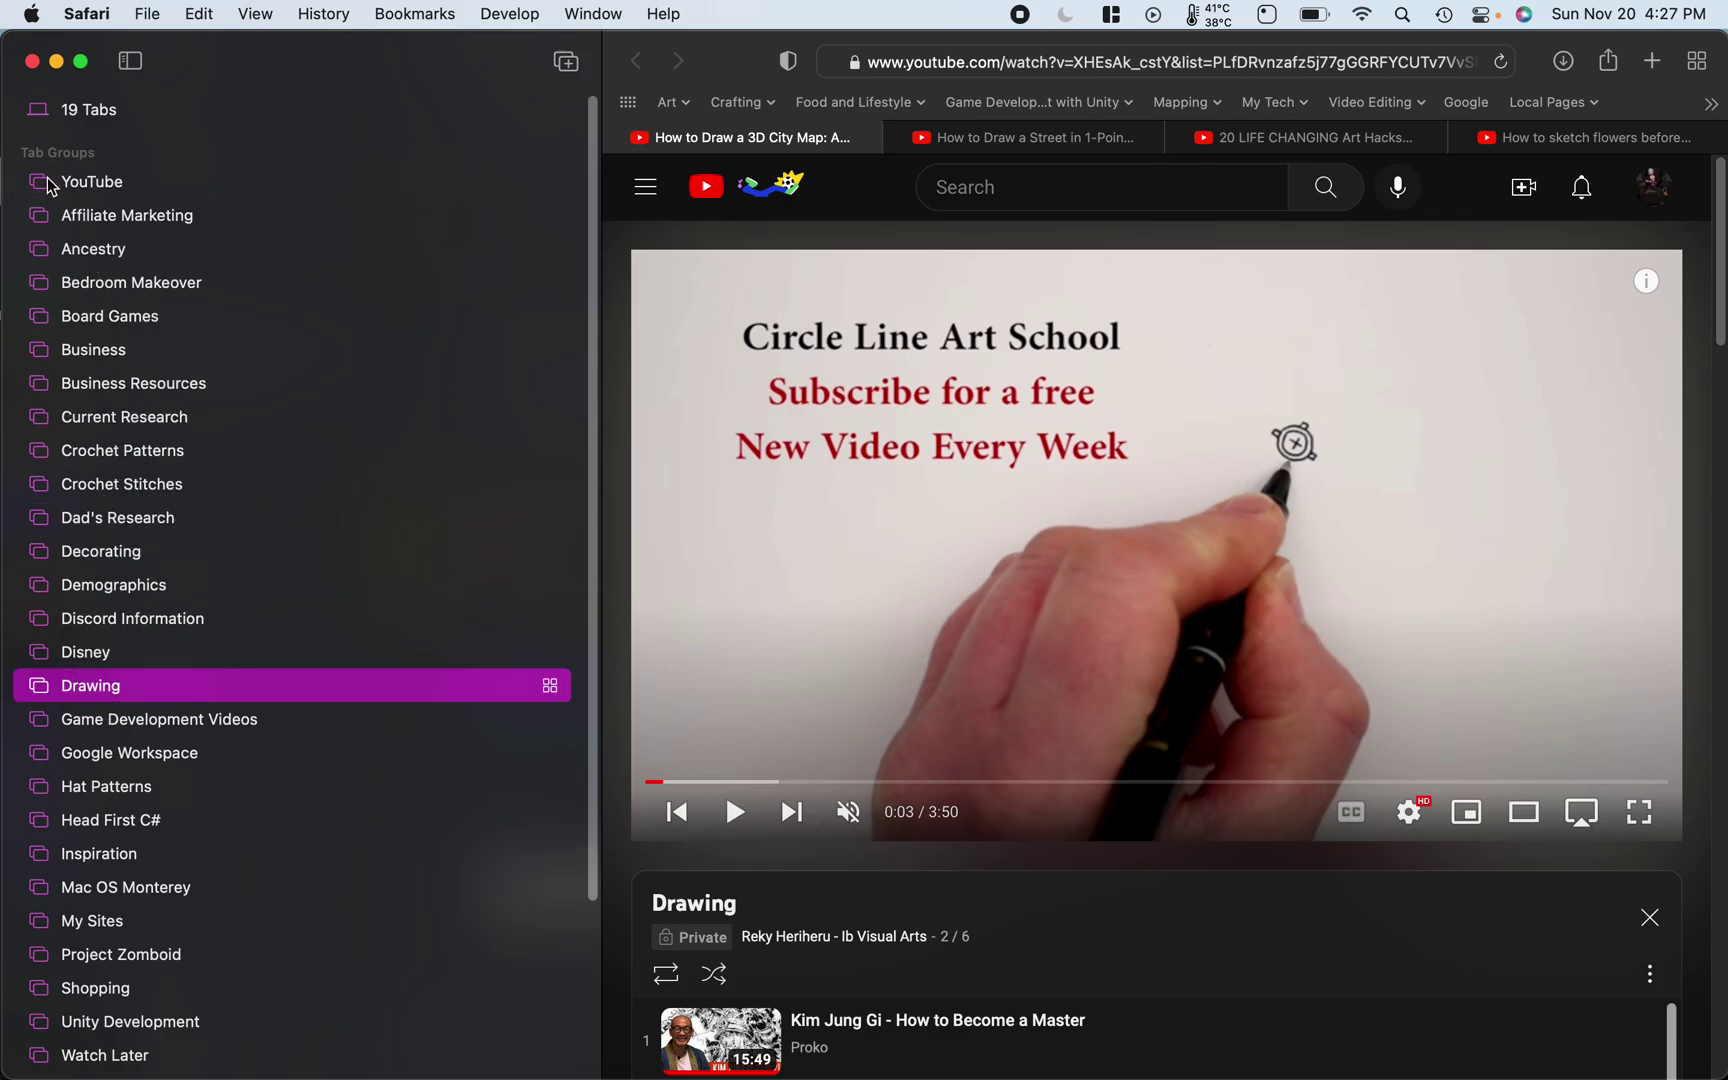
- Move the YouTube tab group to the end of the list, after Video Editing
left_click_drag(50, 186, 158, 1050)
scroll(293, 817, "down", 5)
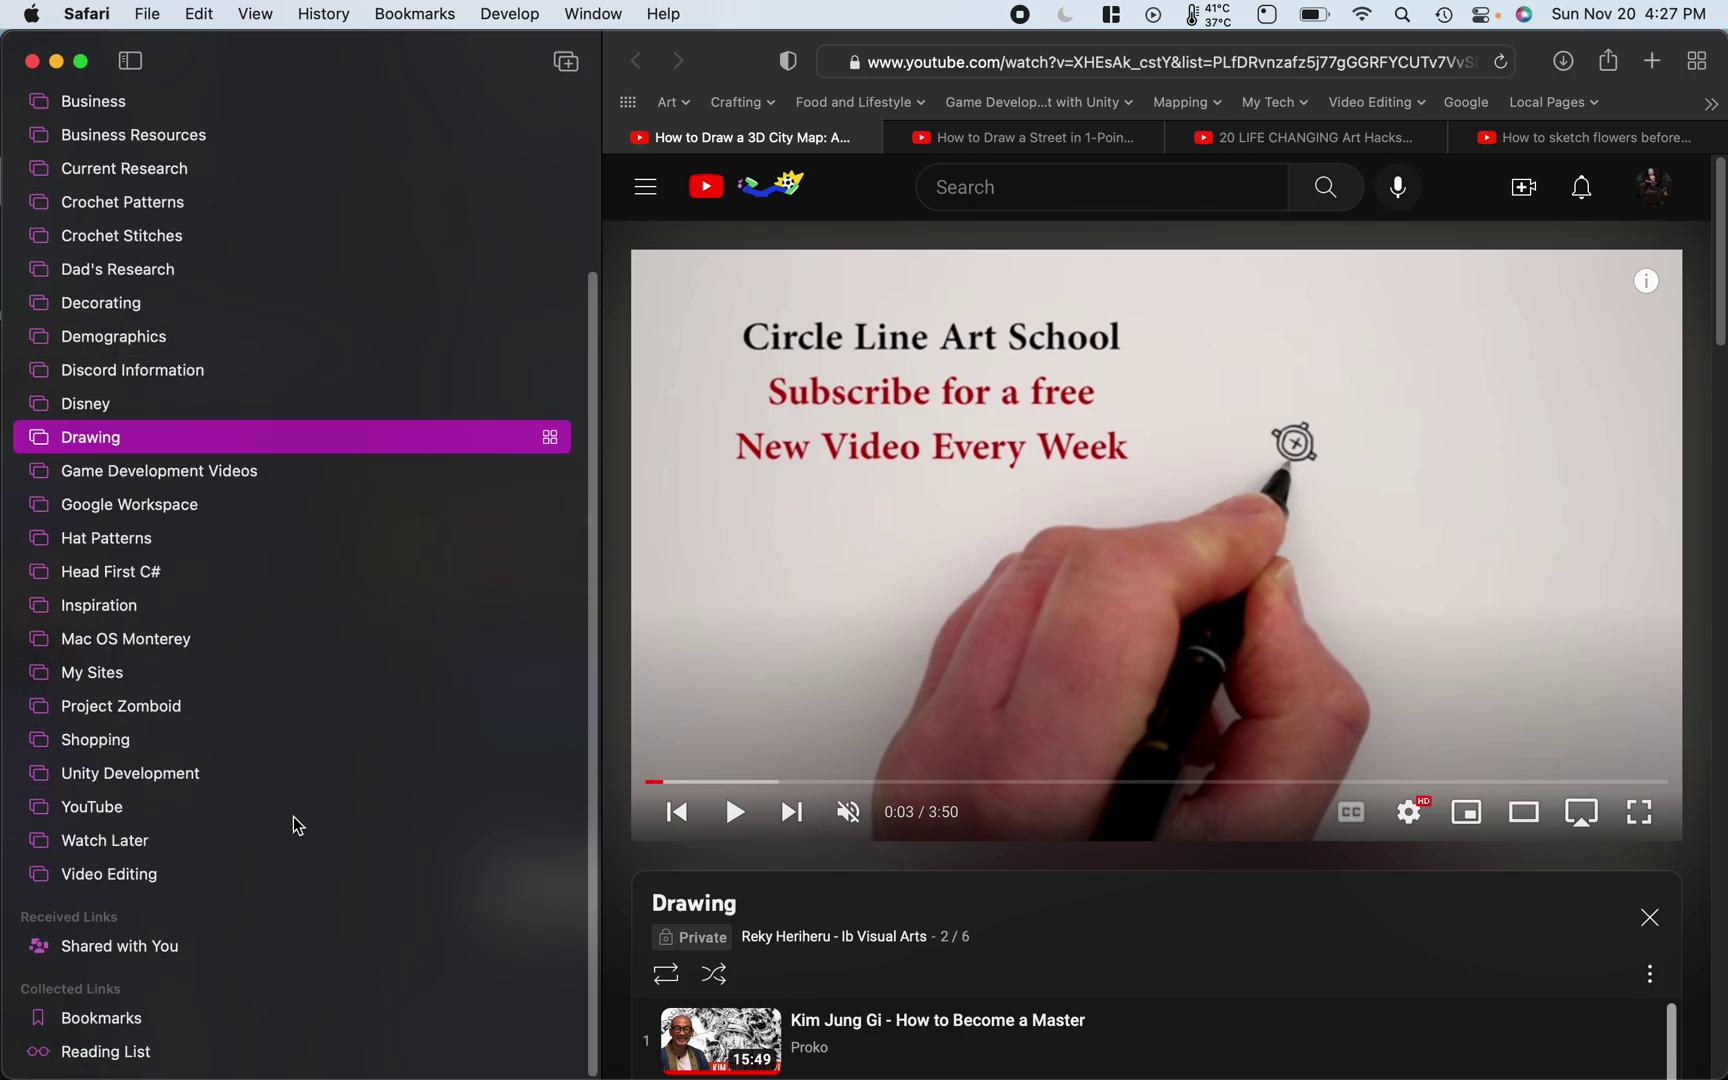
scroll(47, 877, "up", 4)
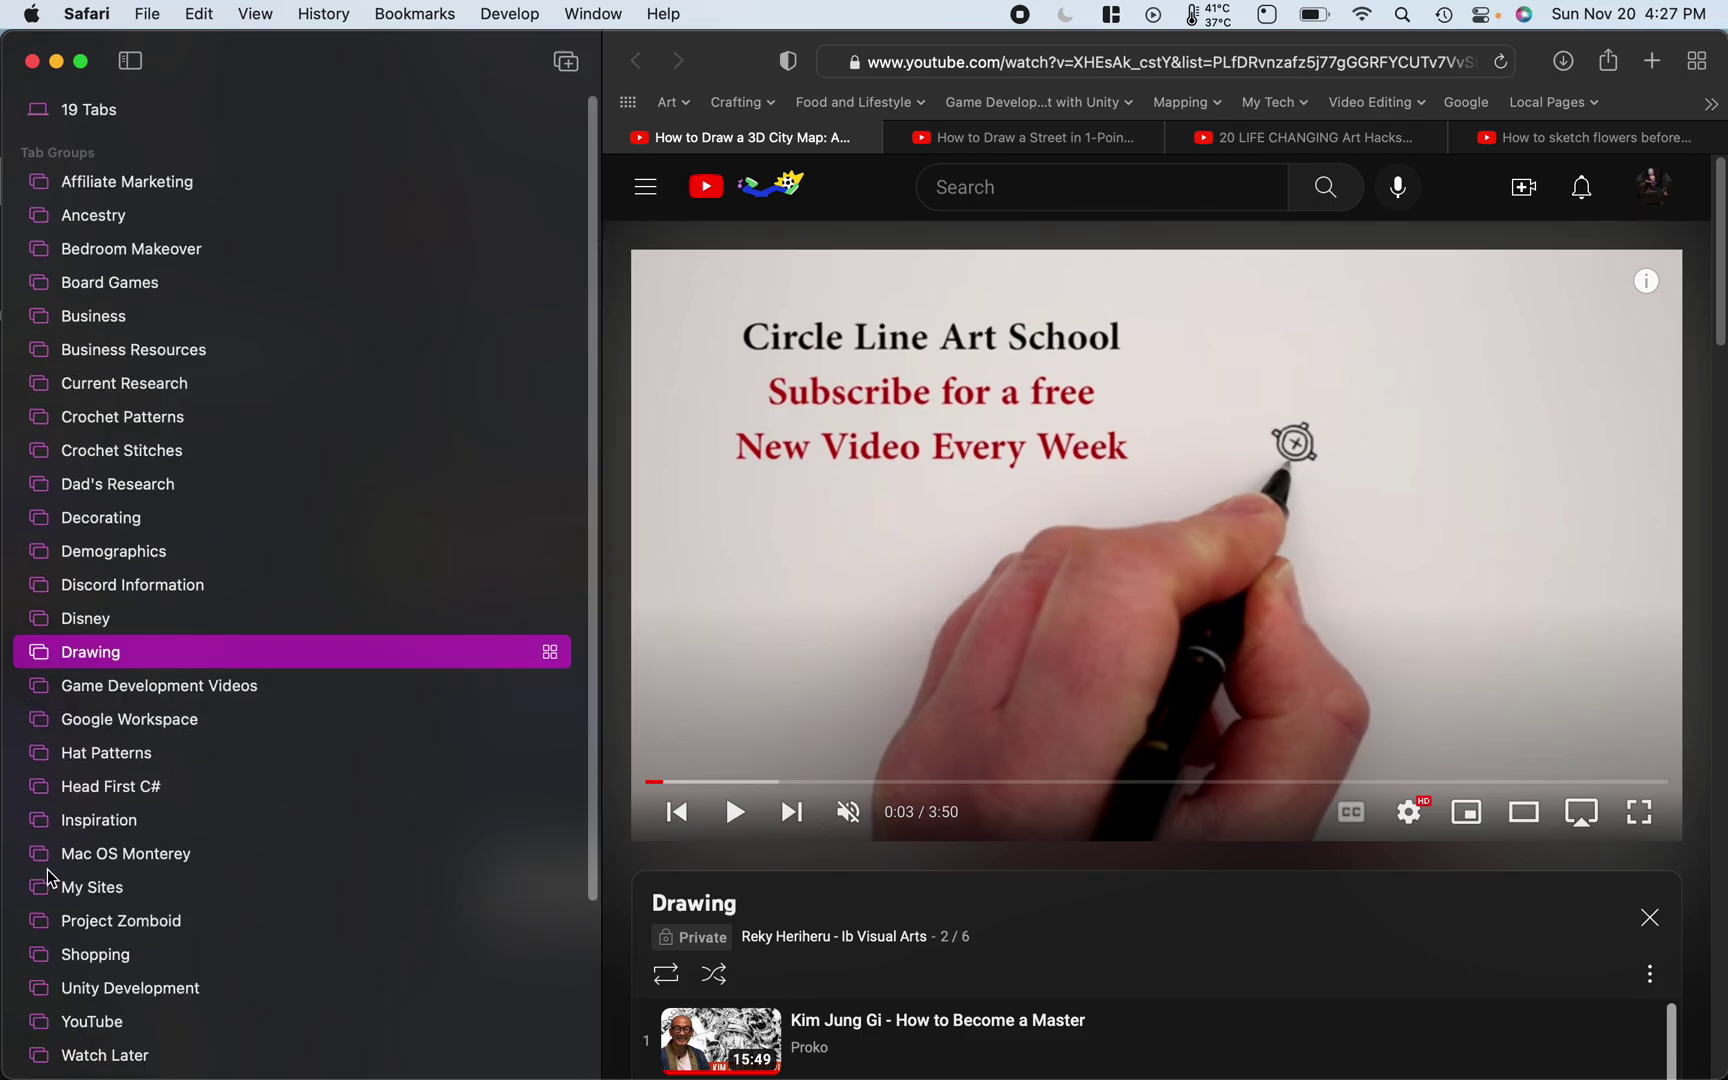
scroll(343, 715, "down", 4)
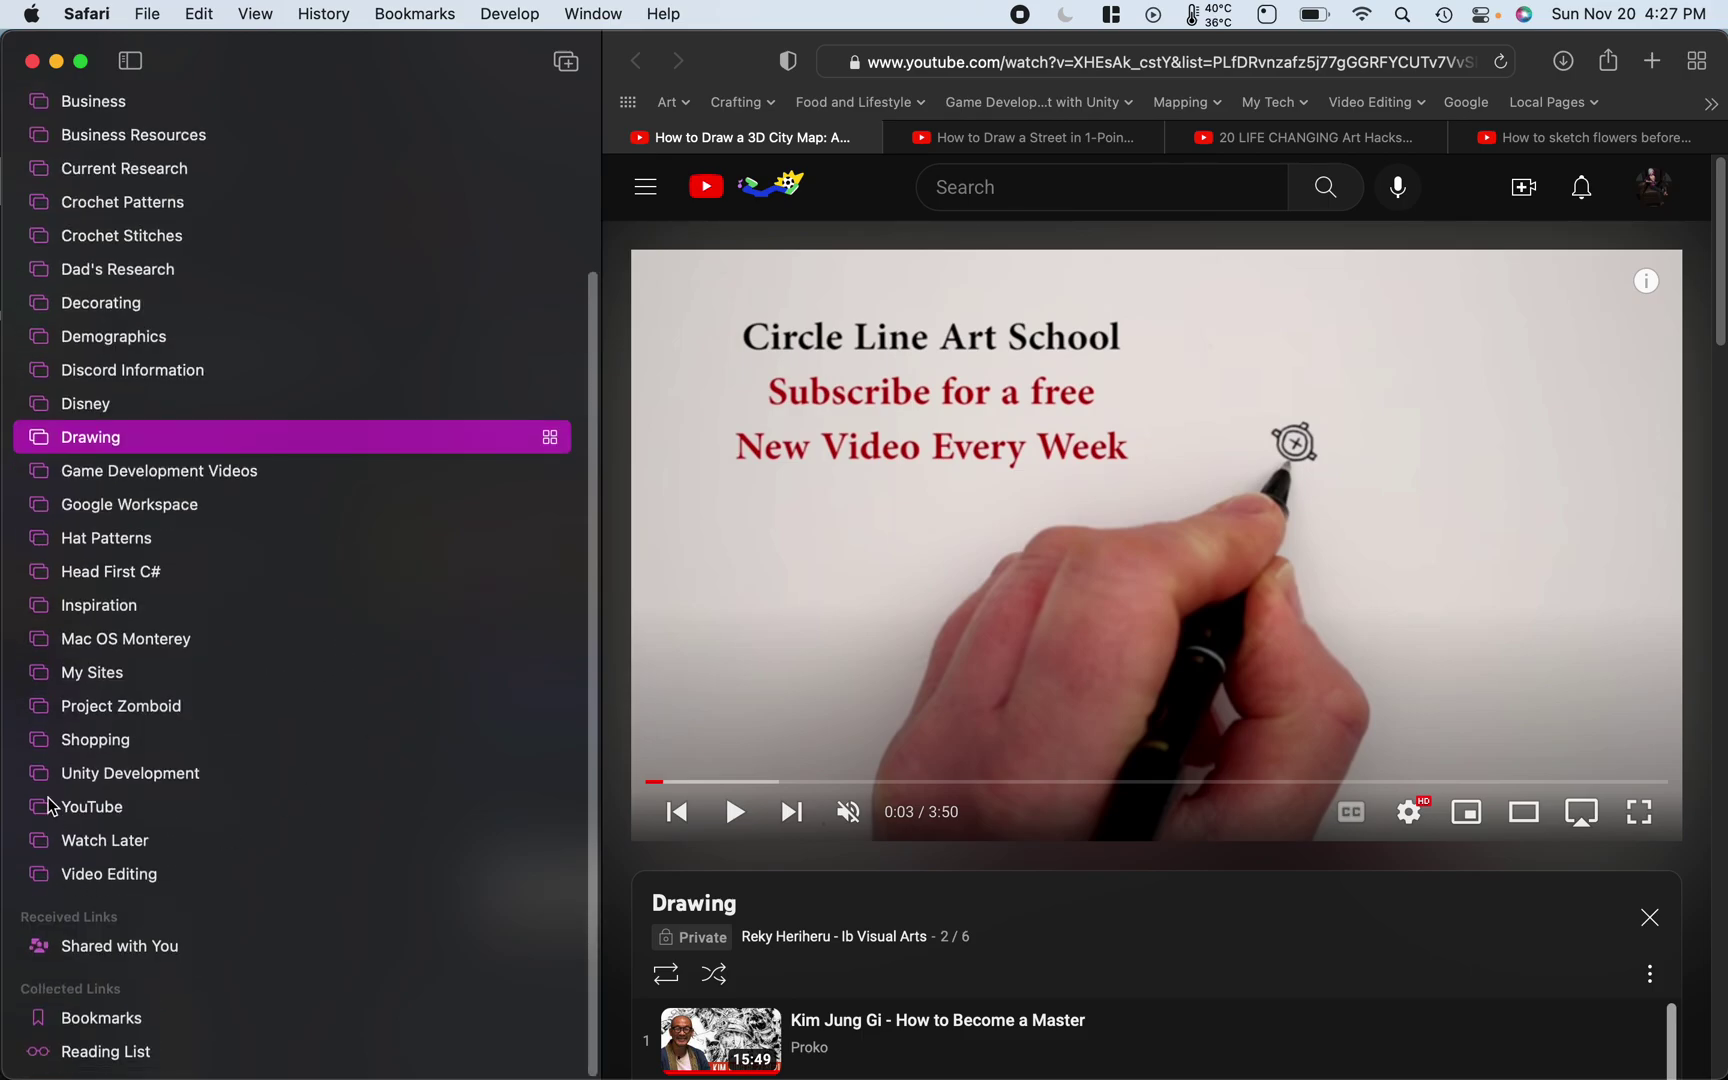
mouse_move(45, 803)
left_mouse_down()
mouse_move(95, 842)
mouse_move(96, 877)
left_mouse_up()
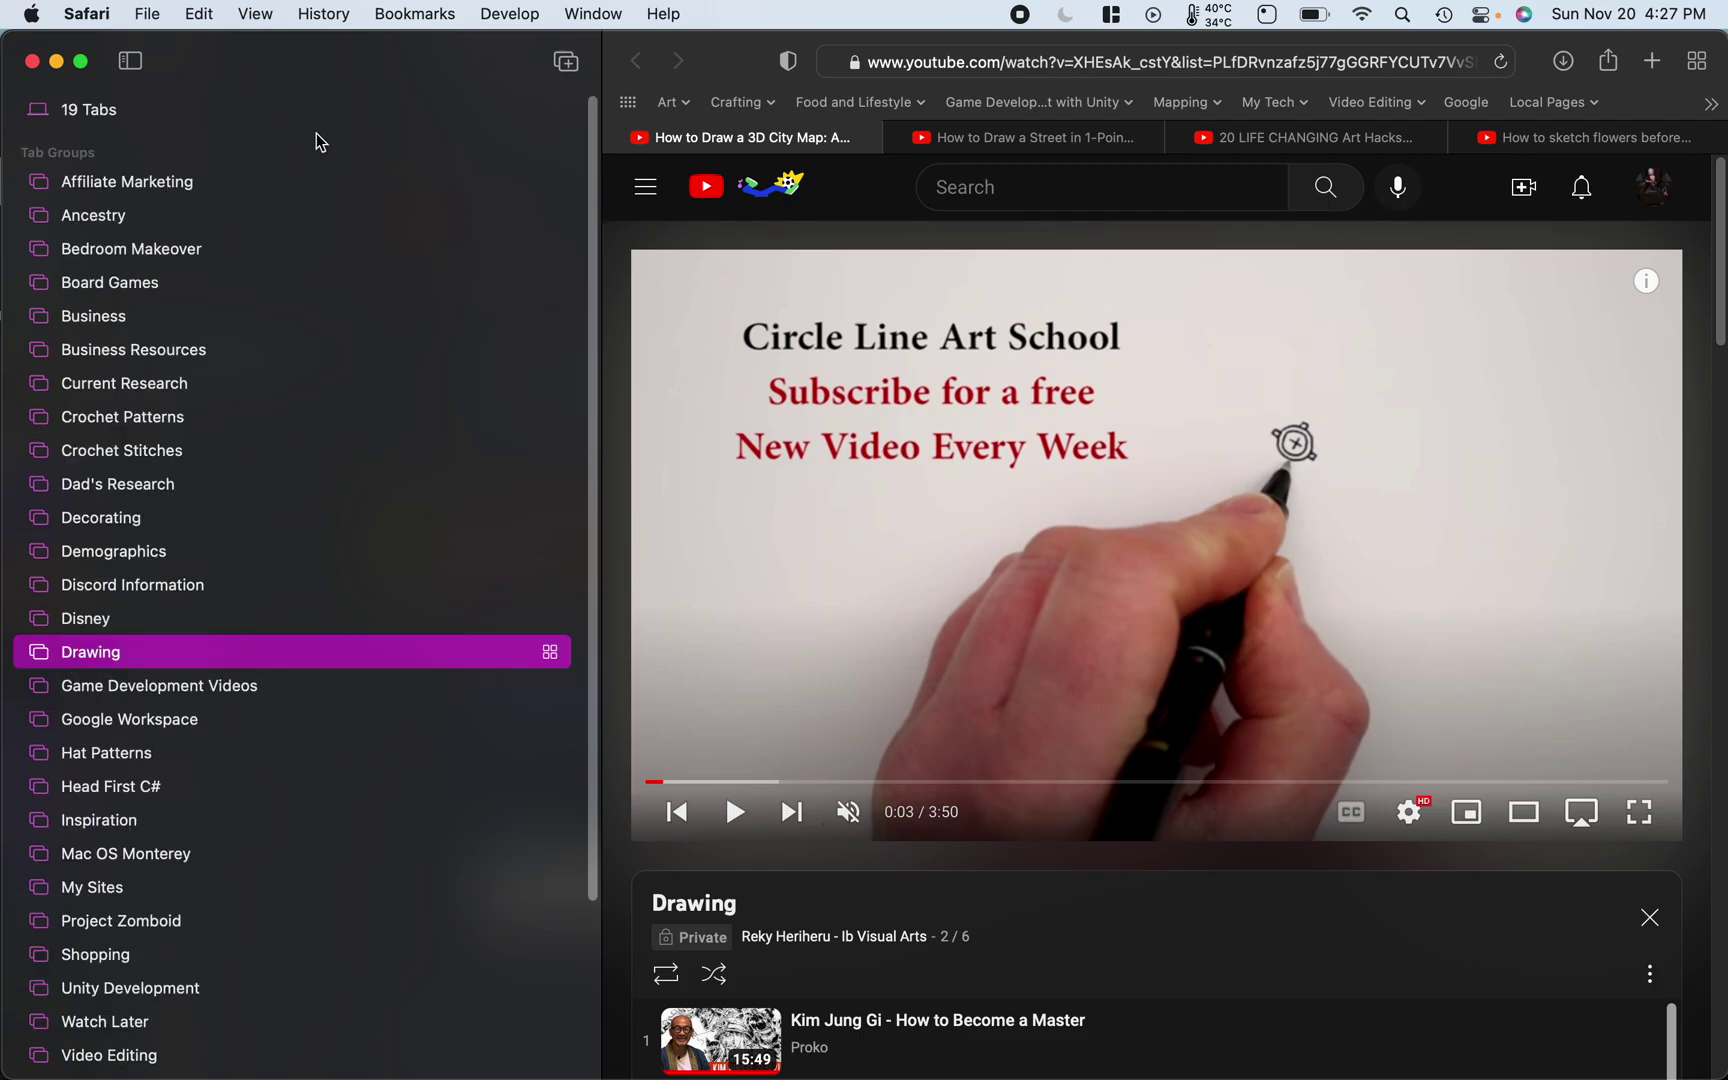
- Browse the Affiliate Marketing, Ancestry and Bedroom Makeover groups, then open the Board Games group
left_click(157, 189)
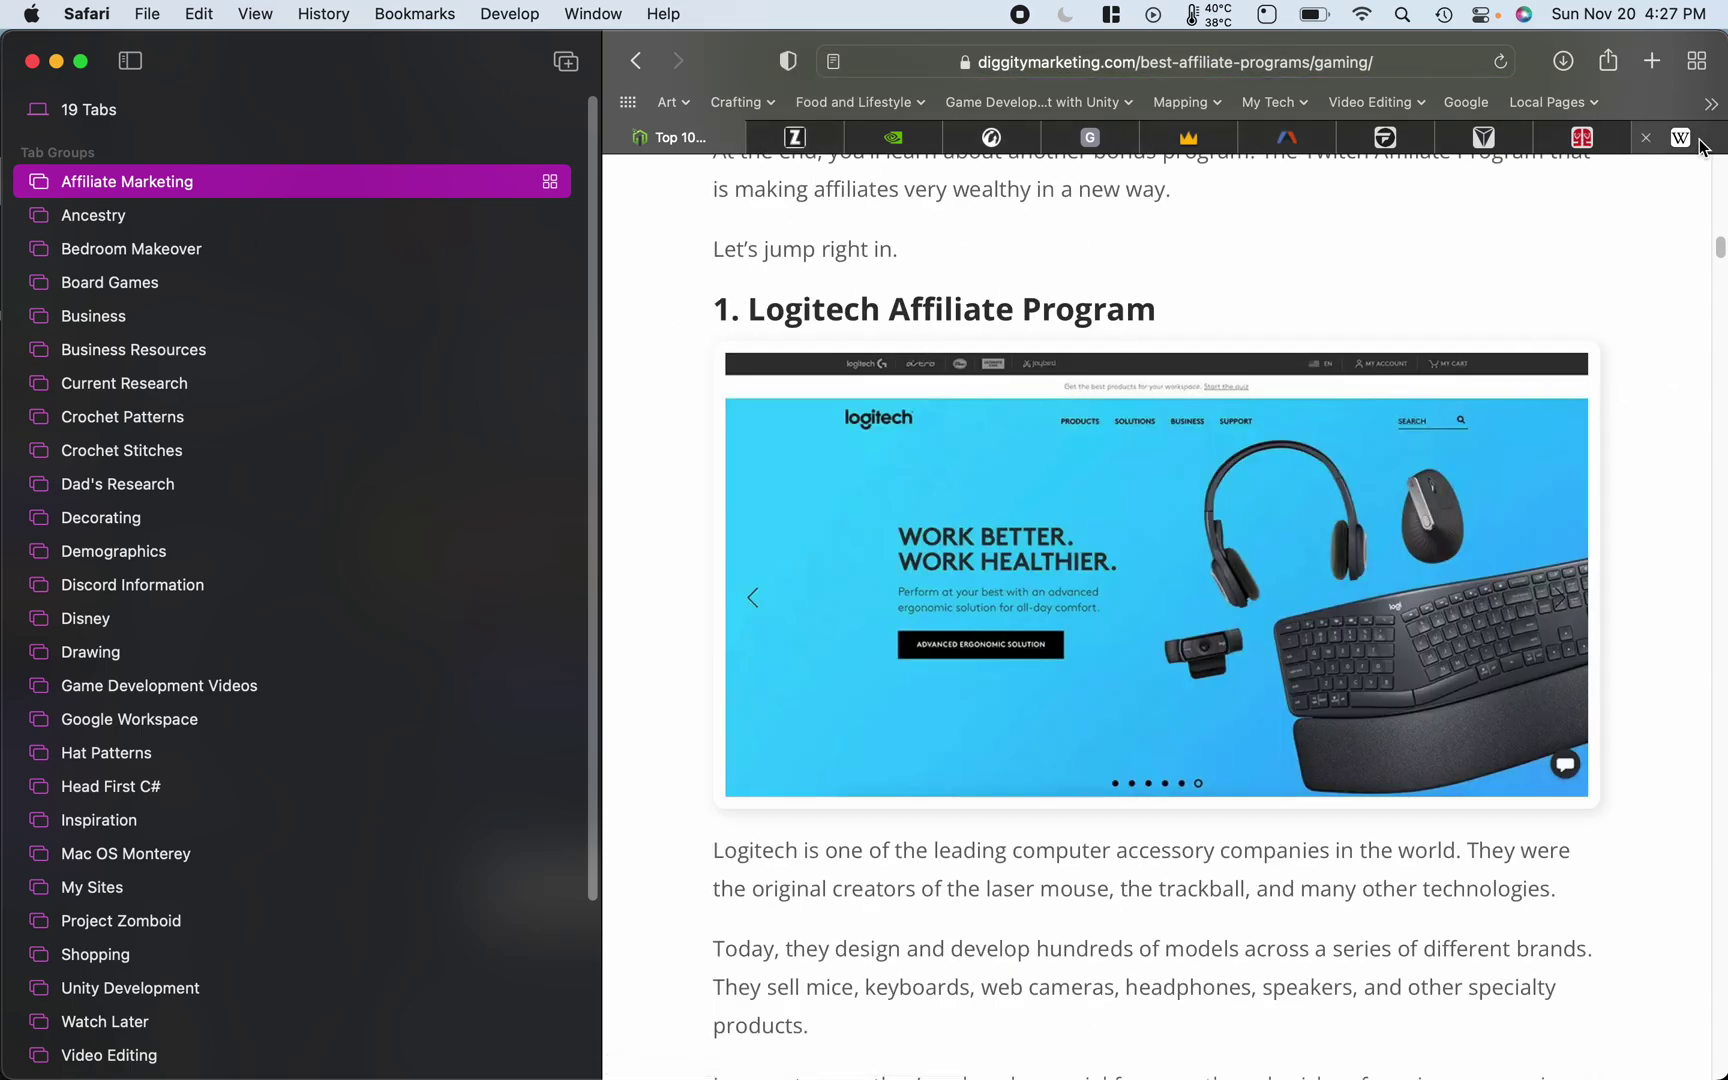
left_click(113, 218)
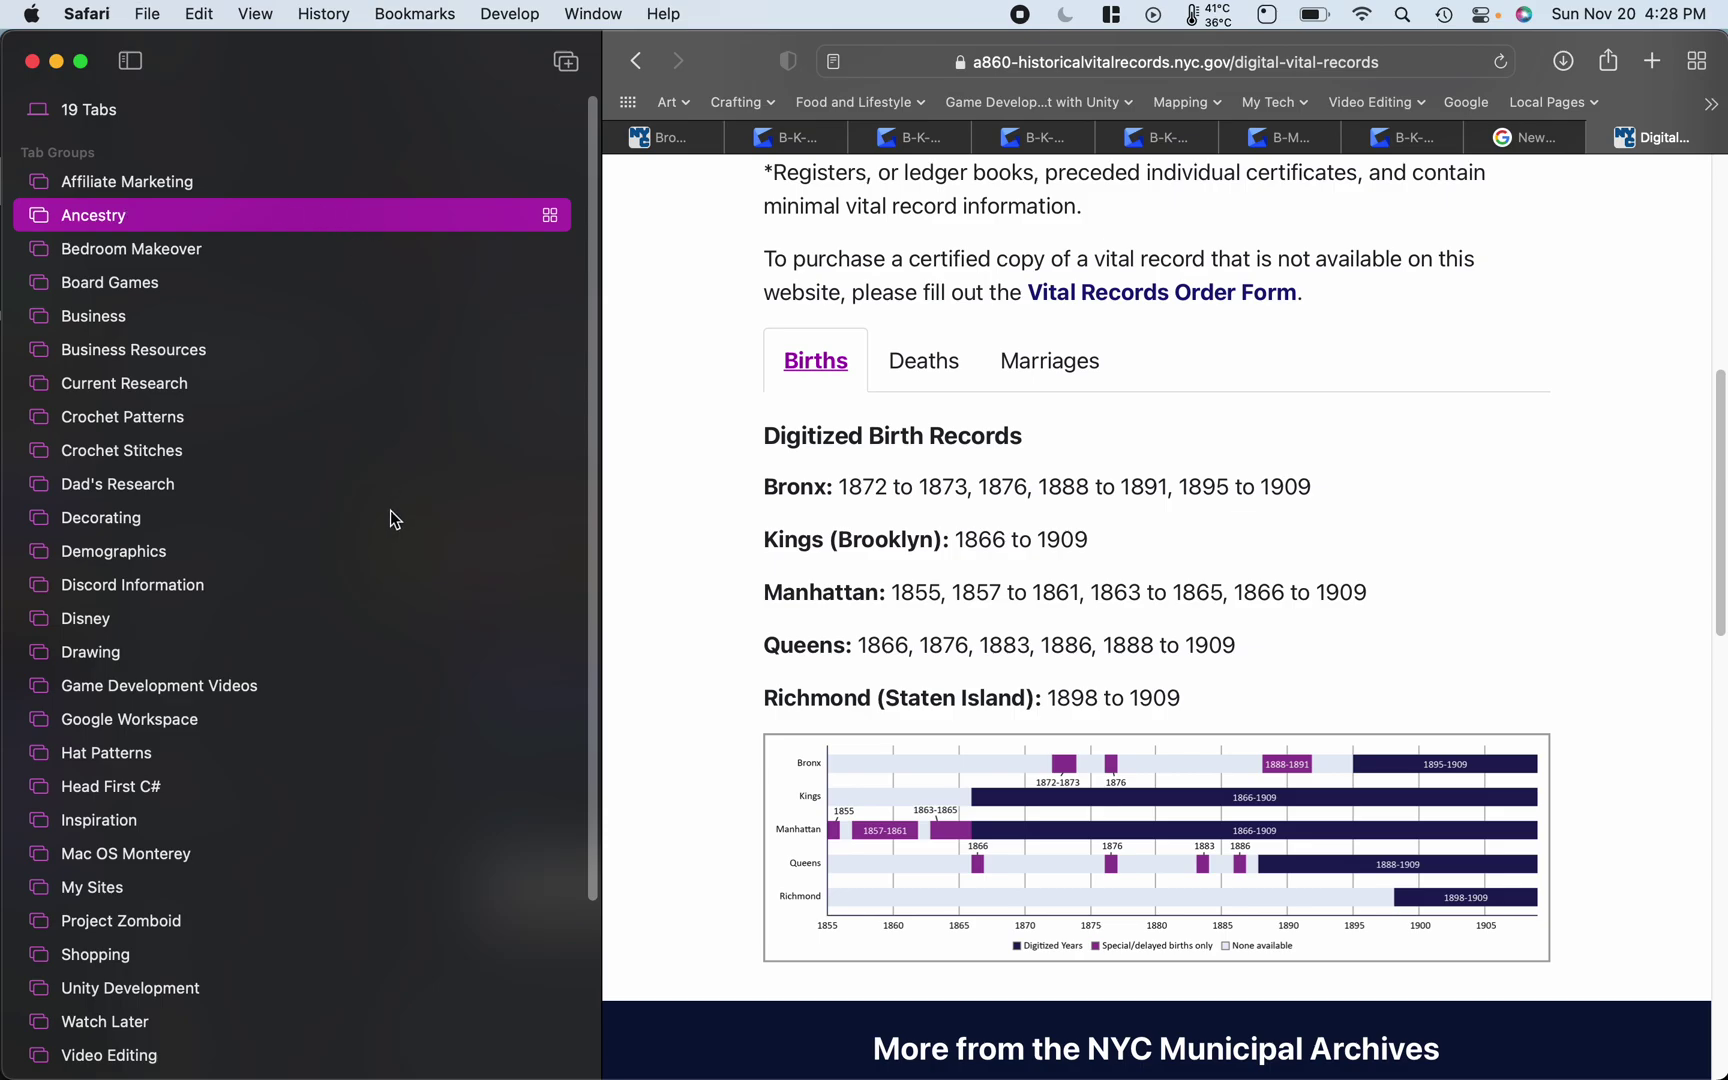
left_click(176, 248)
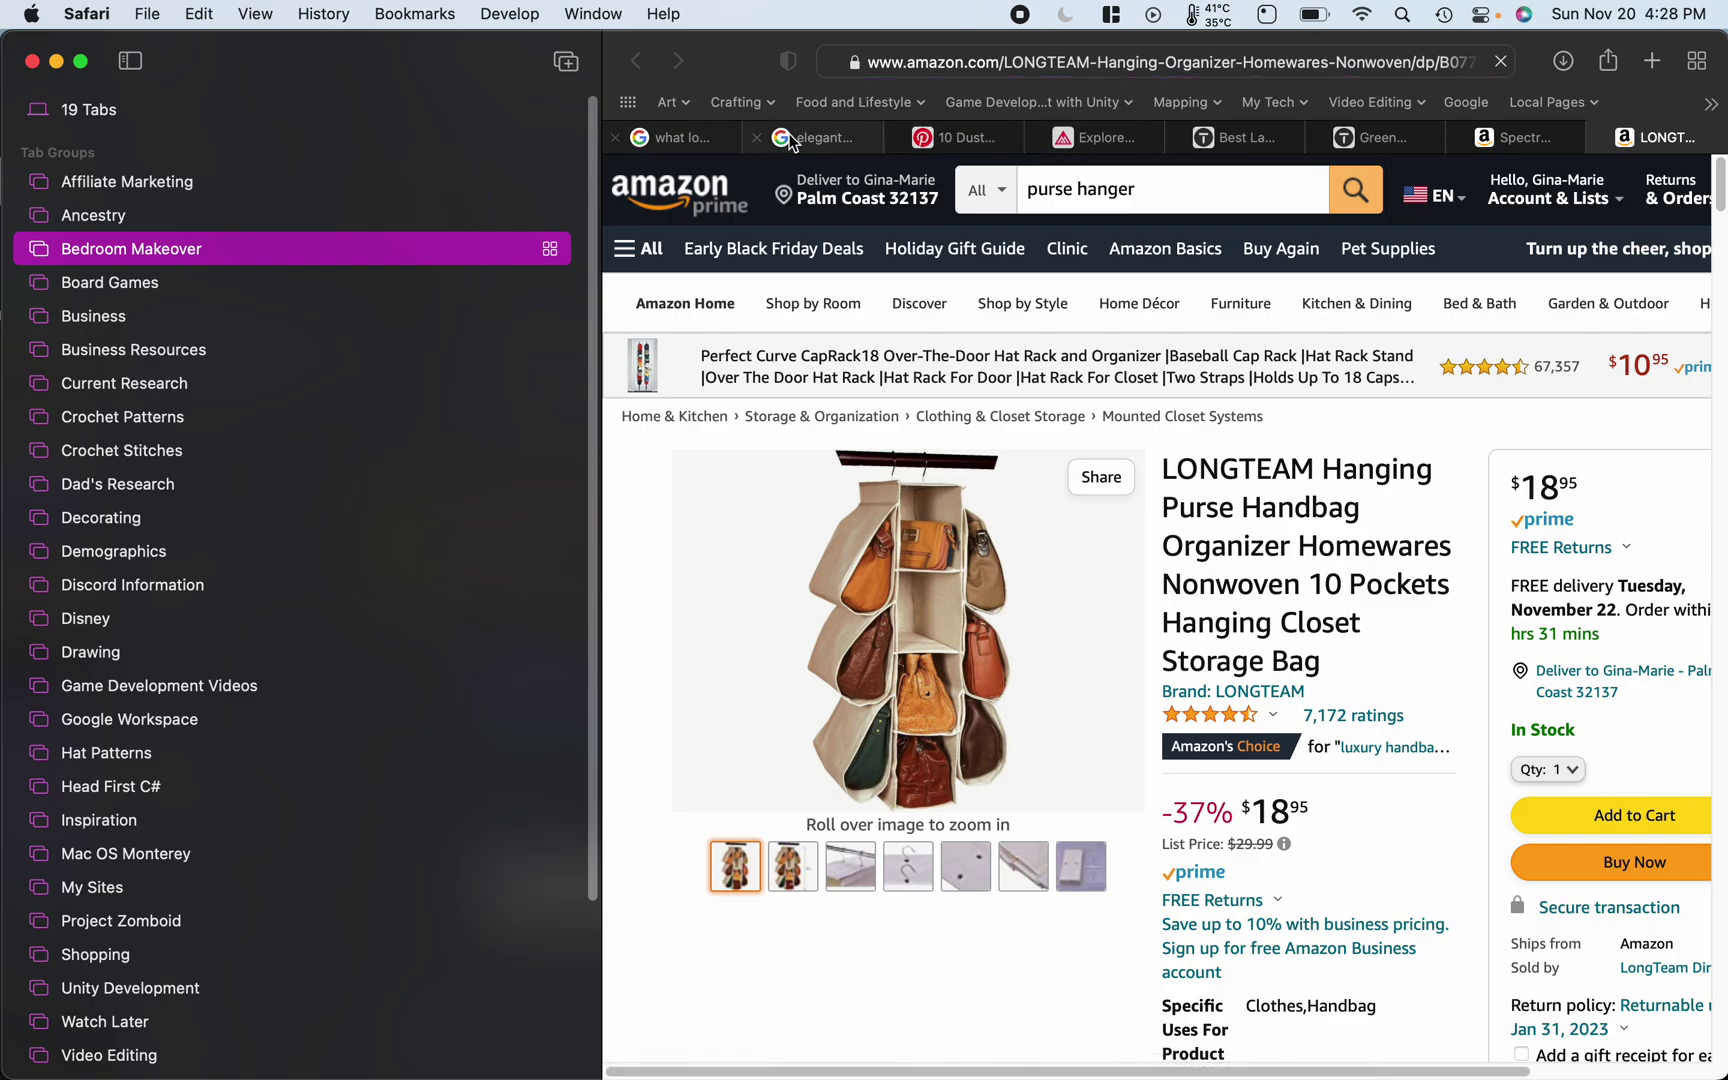
left_click(684, 138)
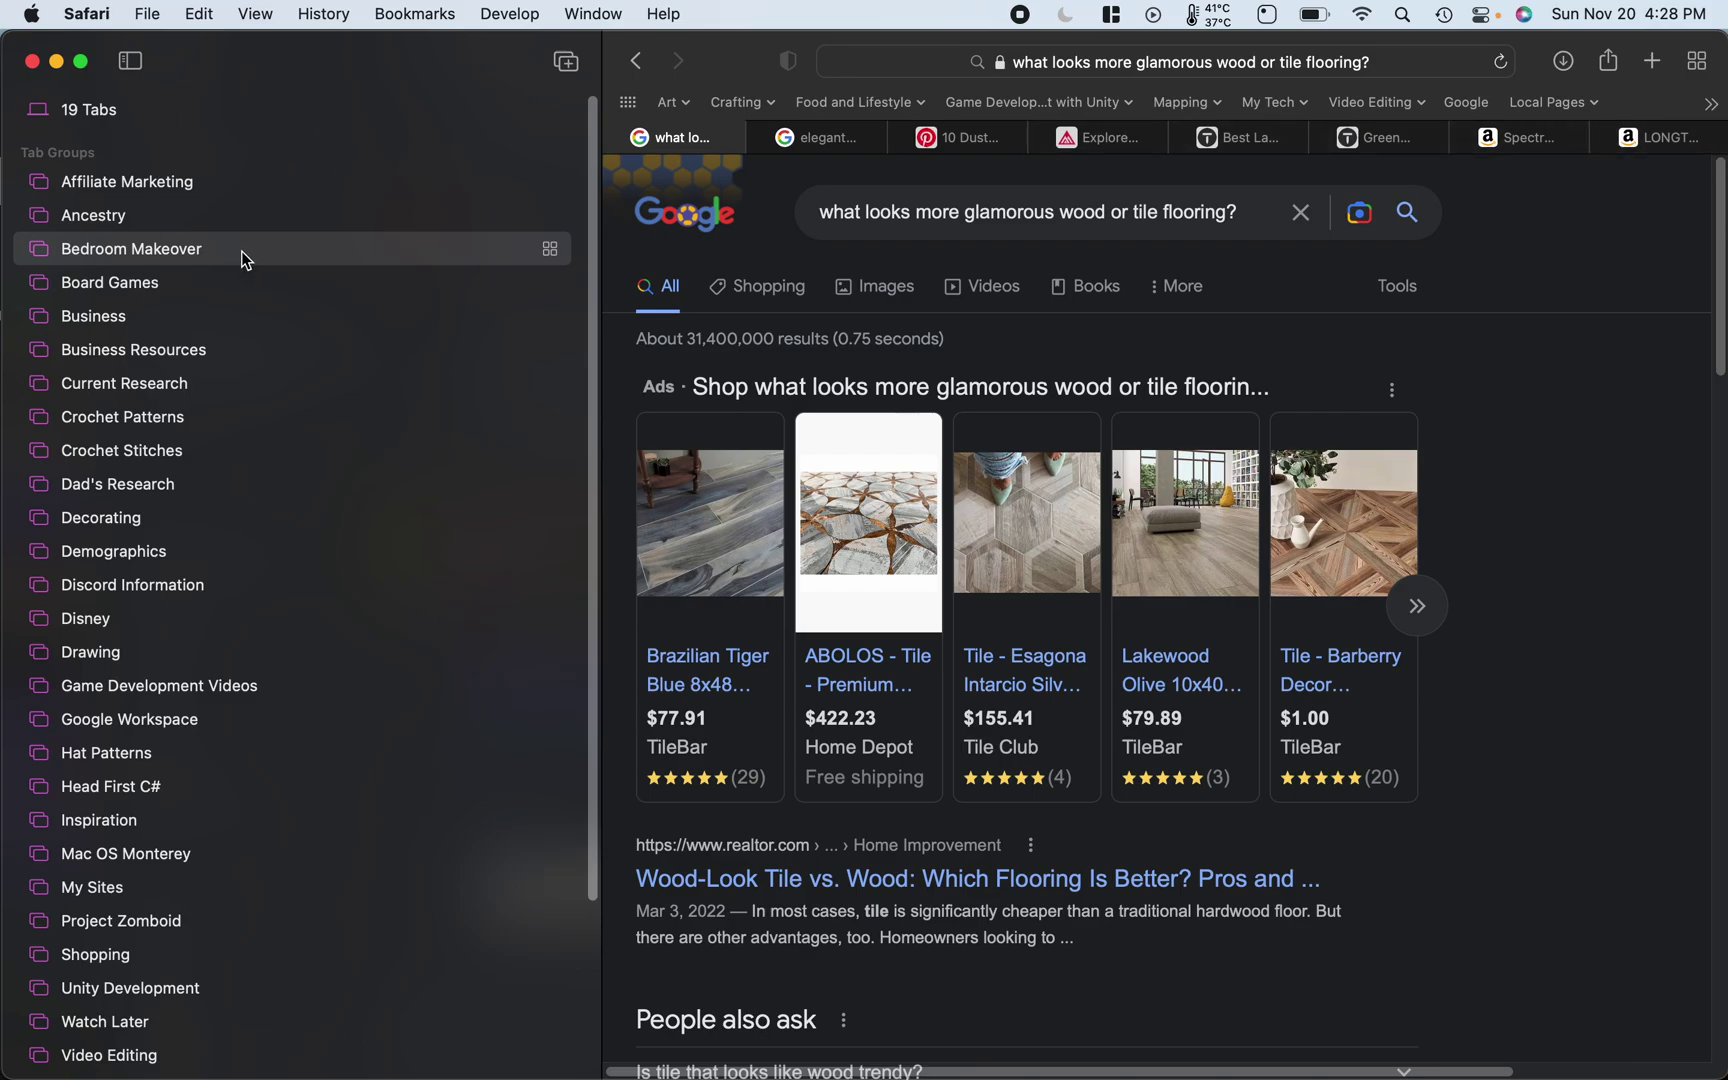
left_click(143, 282)
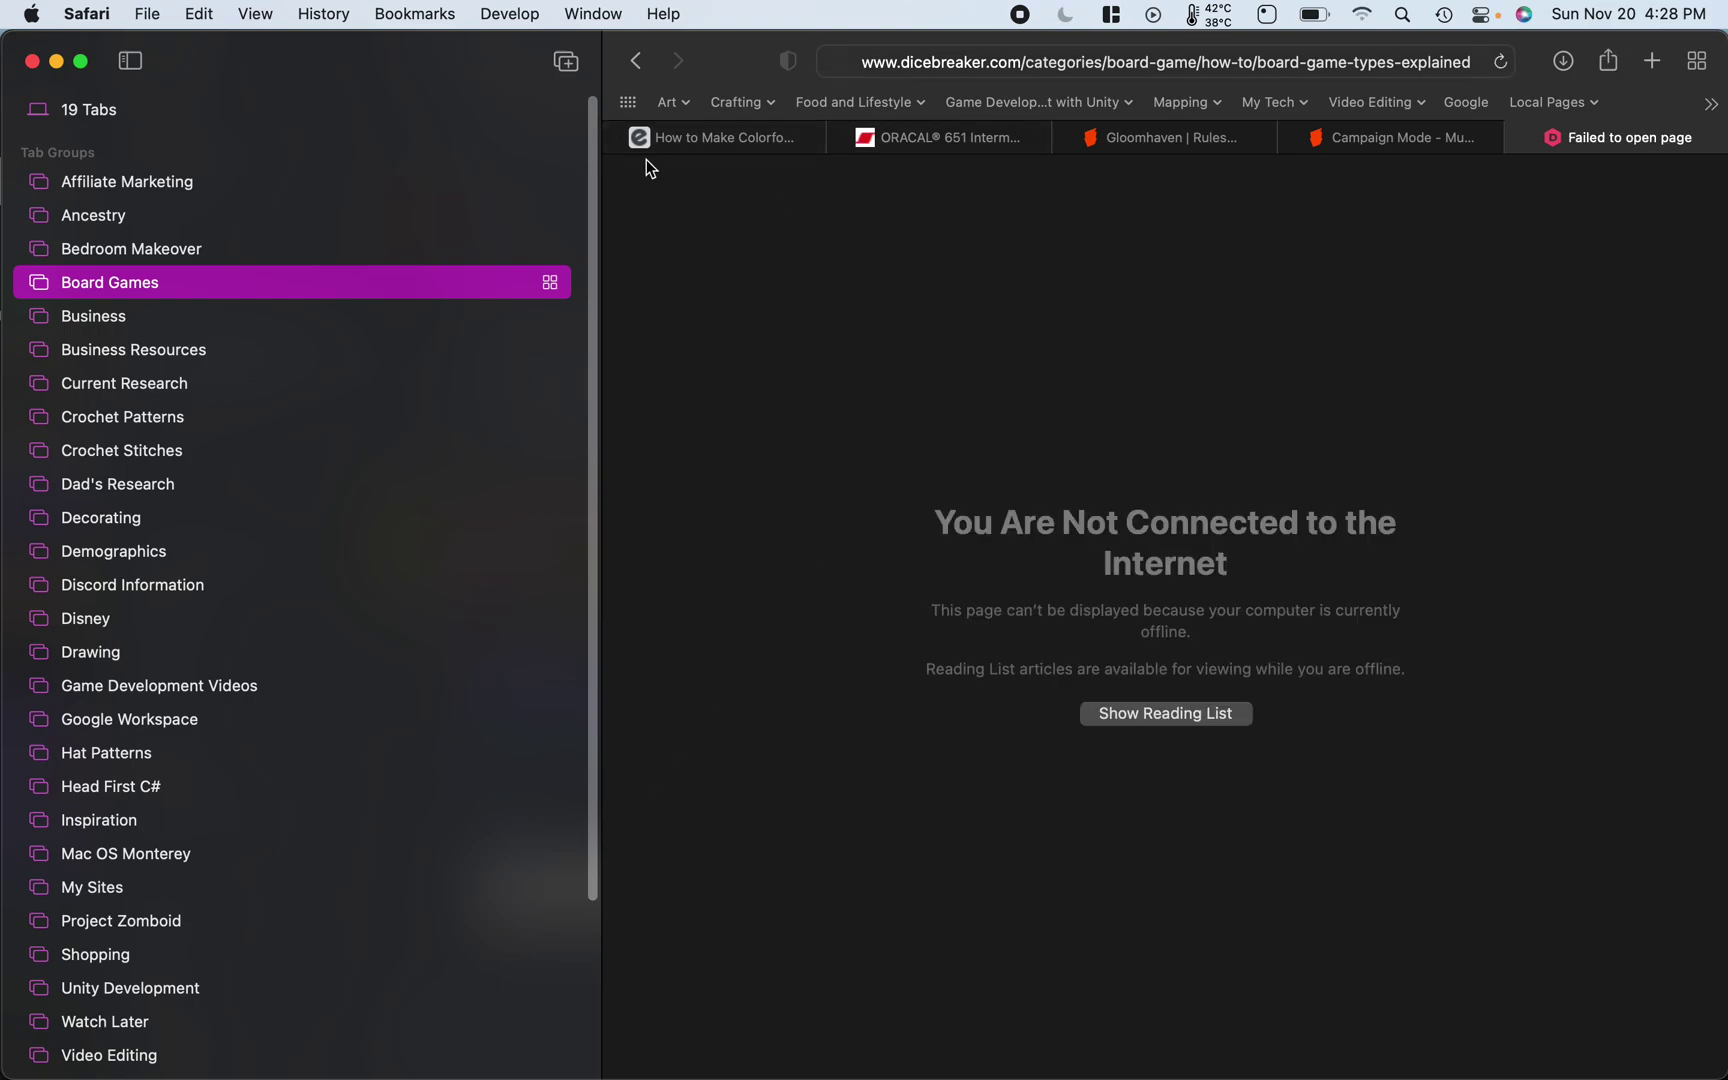
- Reload Dicebreaker, accept its cookies, view the Gloomhaven tab, then open Game Development Videos
left_click(1500, 62)
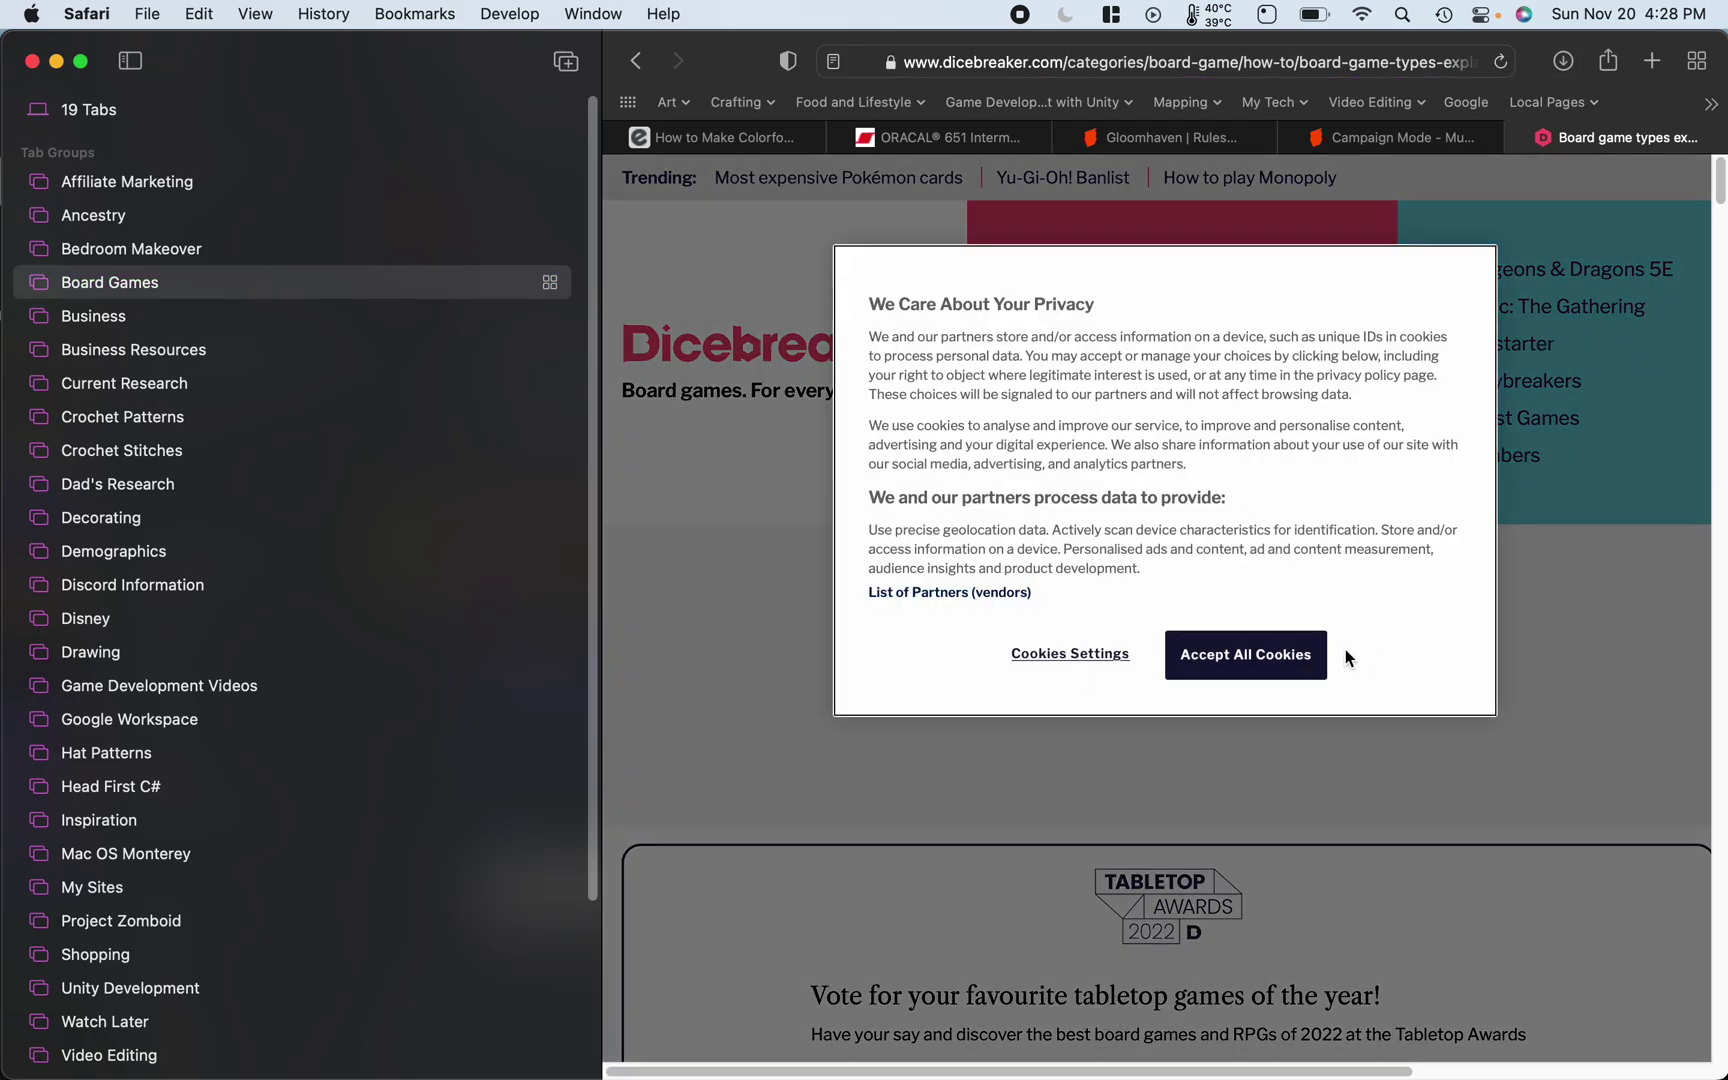
left_click(1240, 655)
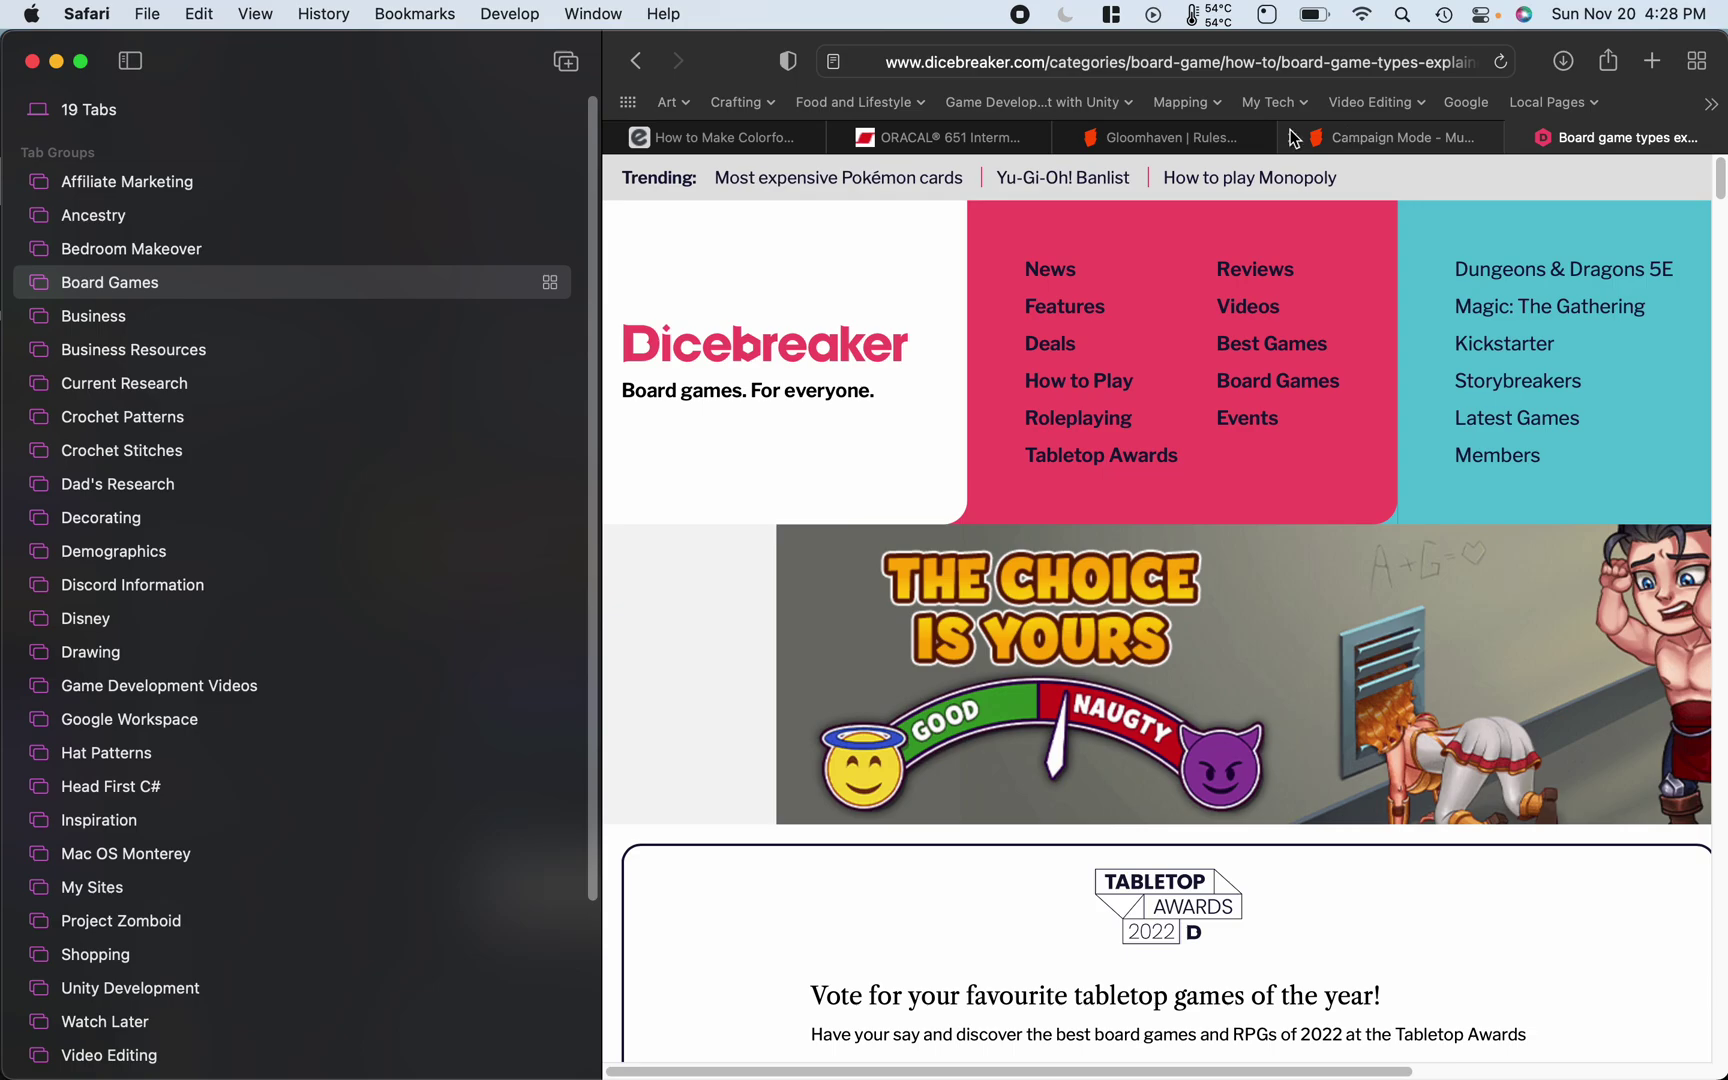
left_click(1137, 139)
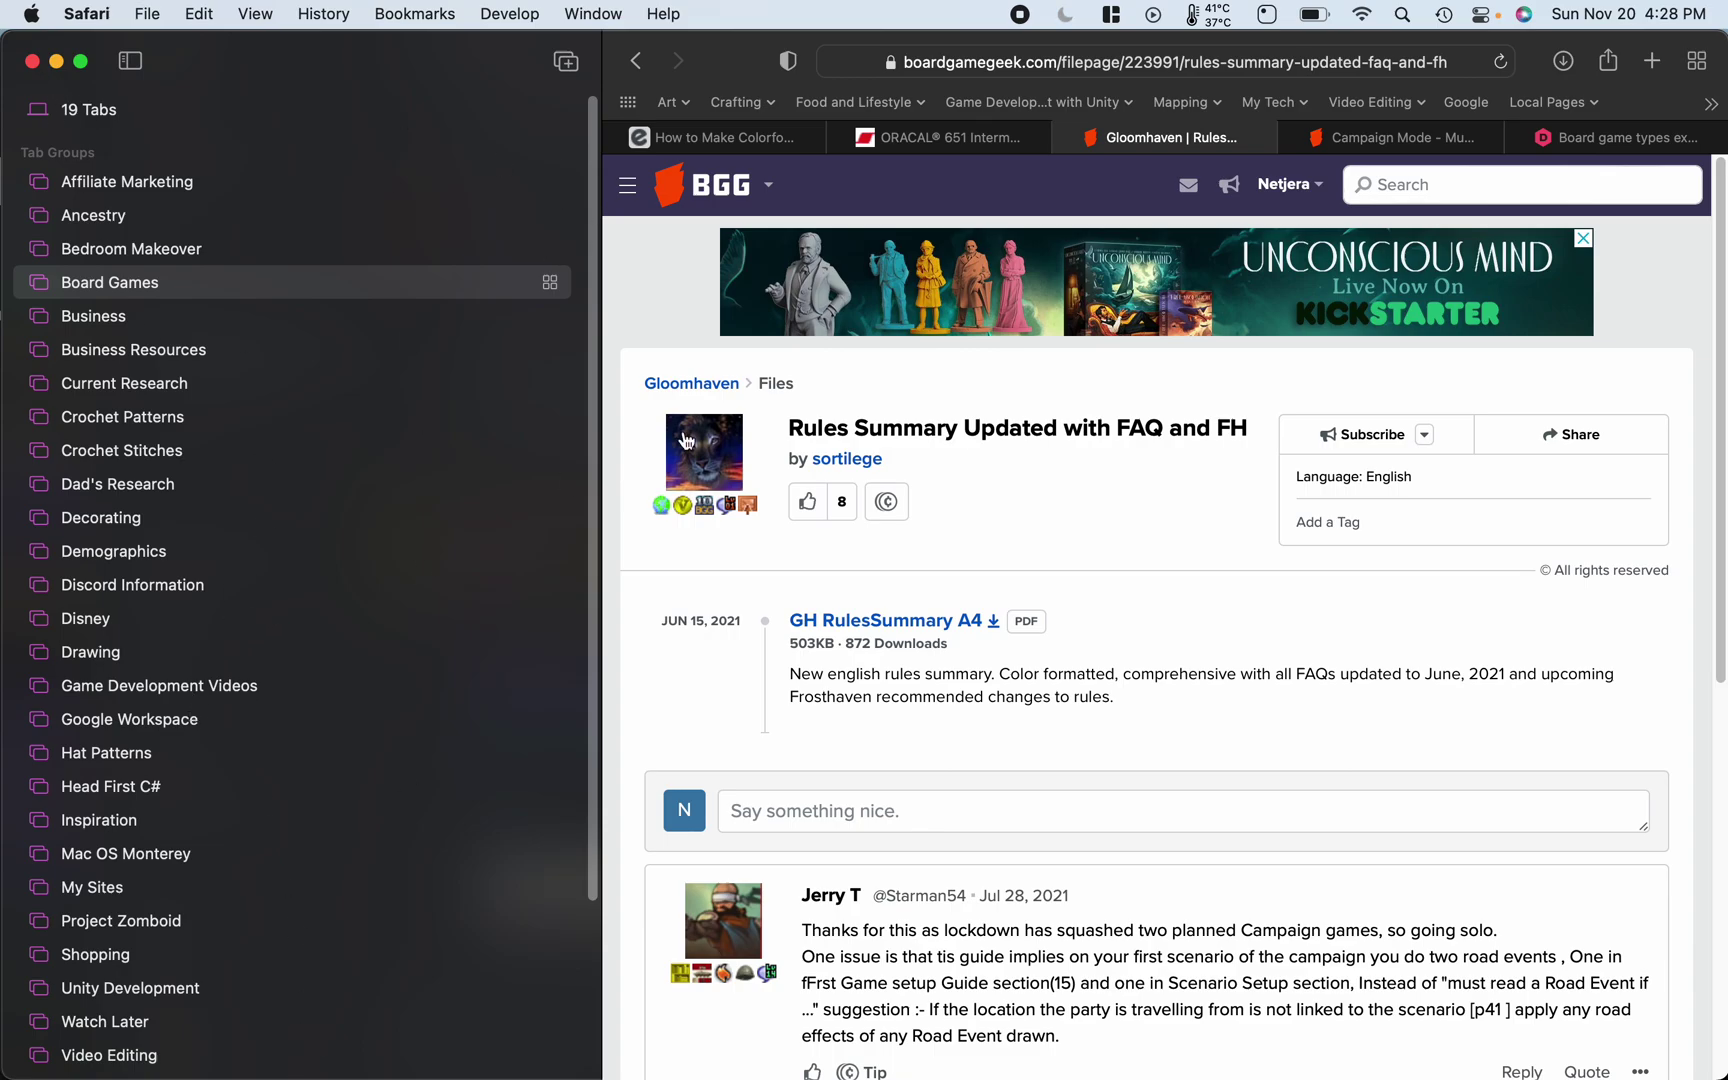
scroll(312, 728, "down", 3)
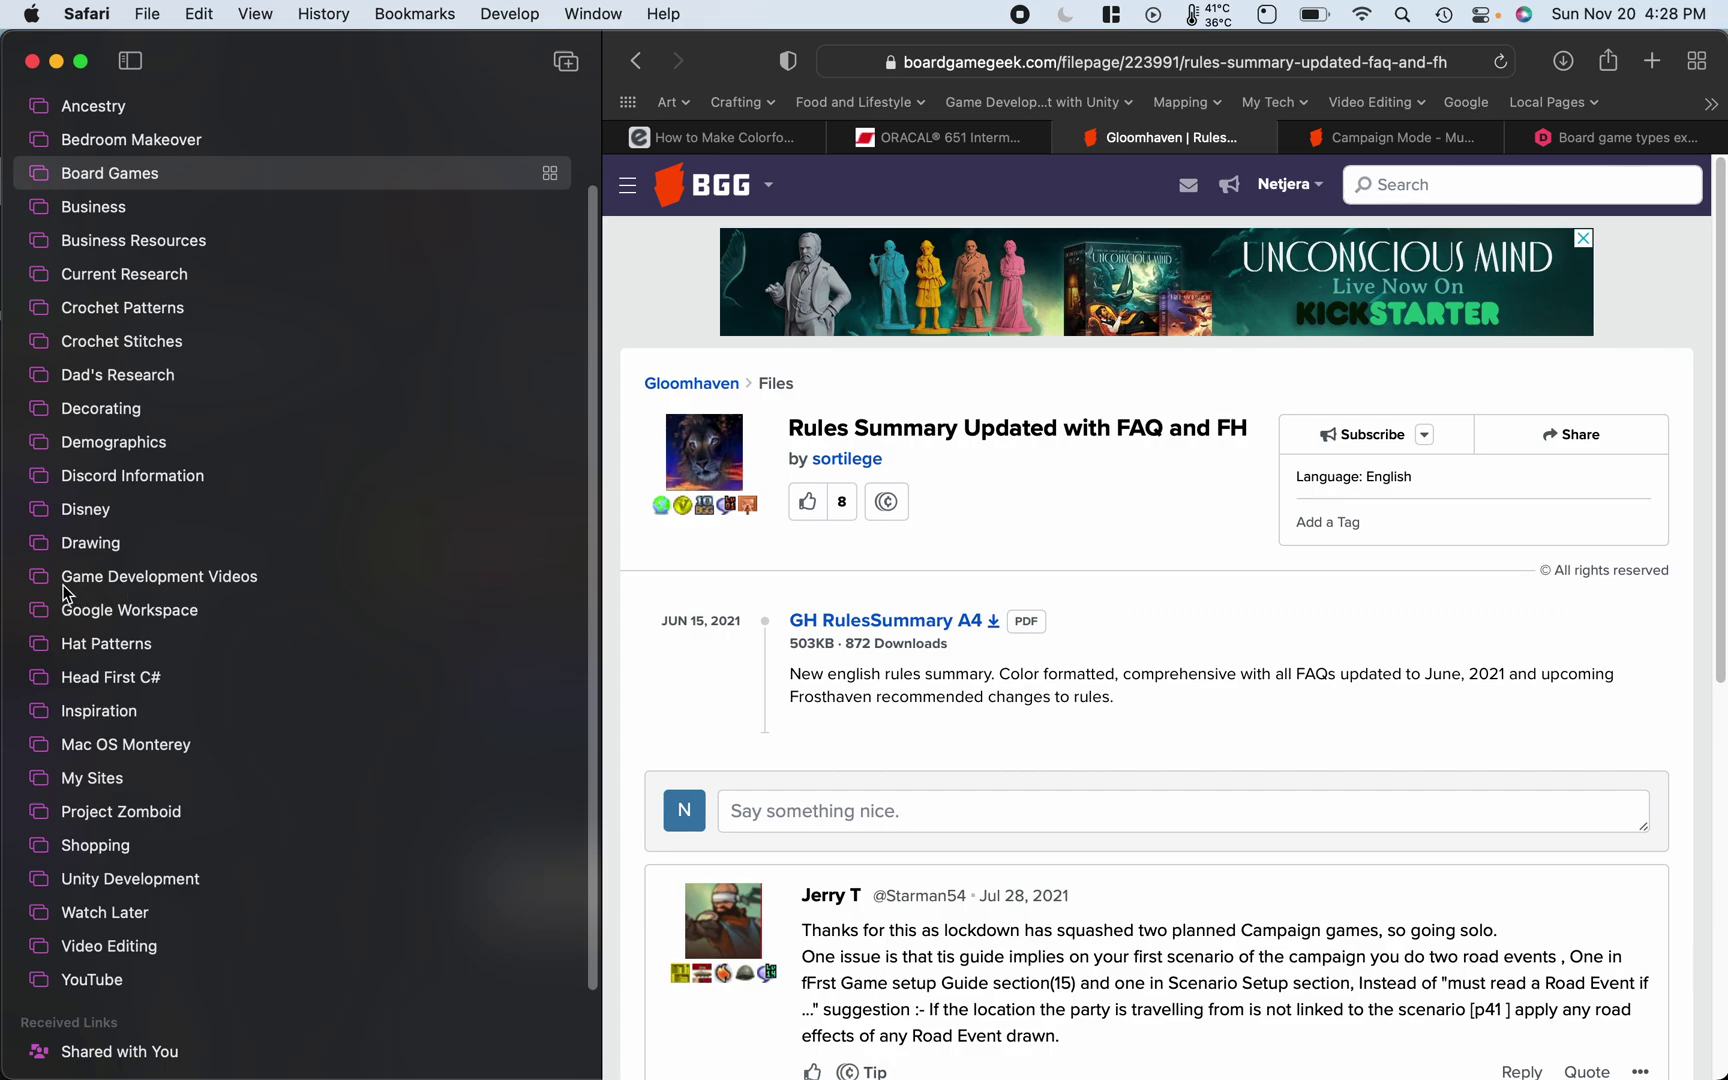
left_click(167, 580)
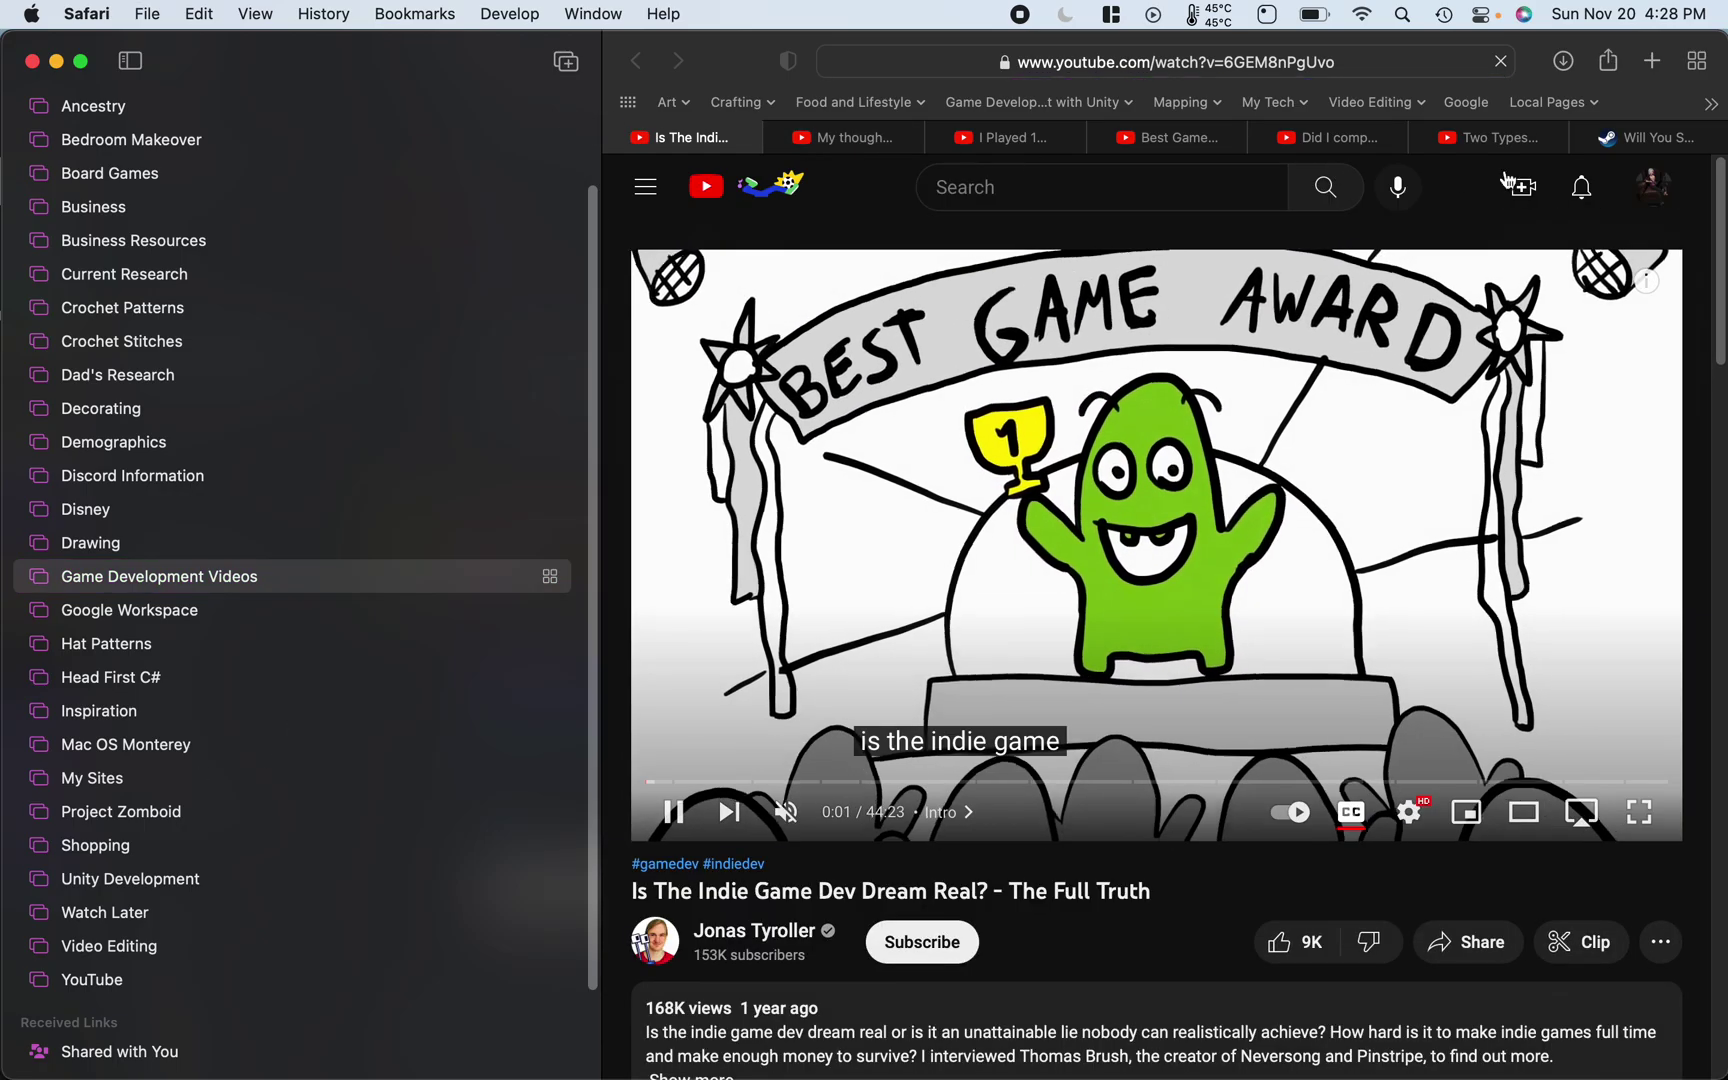
- Pause the indie game dev video, hide the sidebar, and switch to the 19 Tabs window
scroll(520, 655, "up", 3)
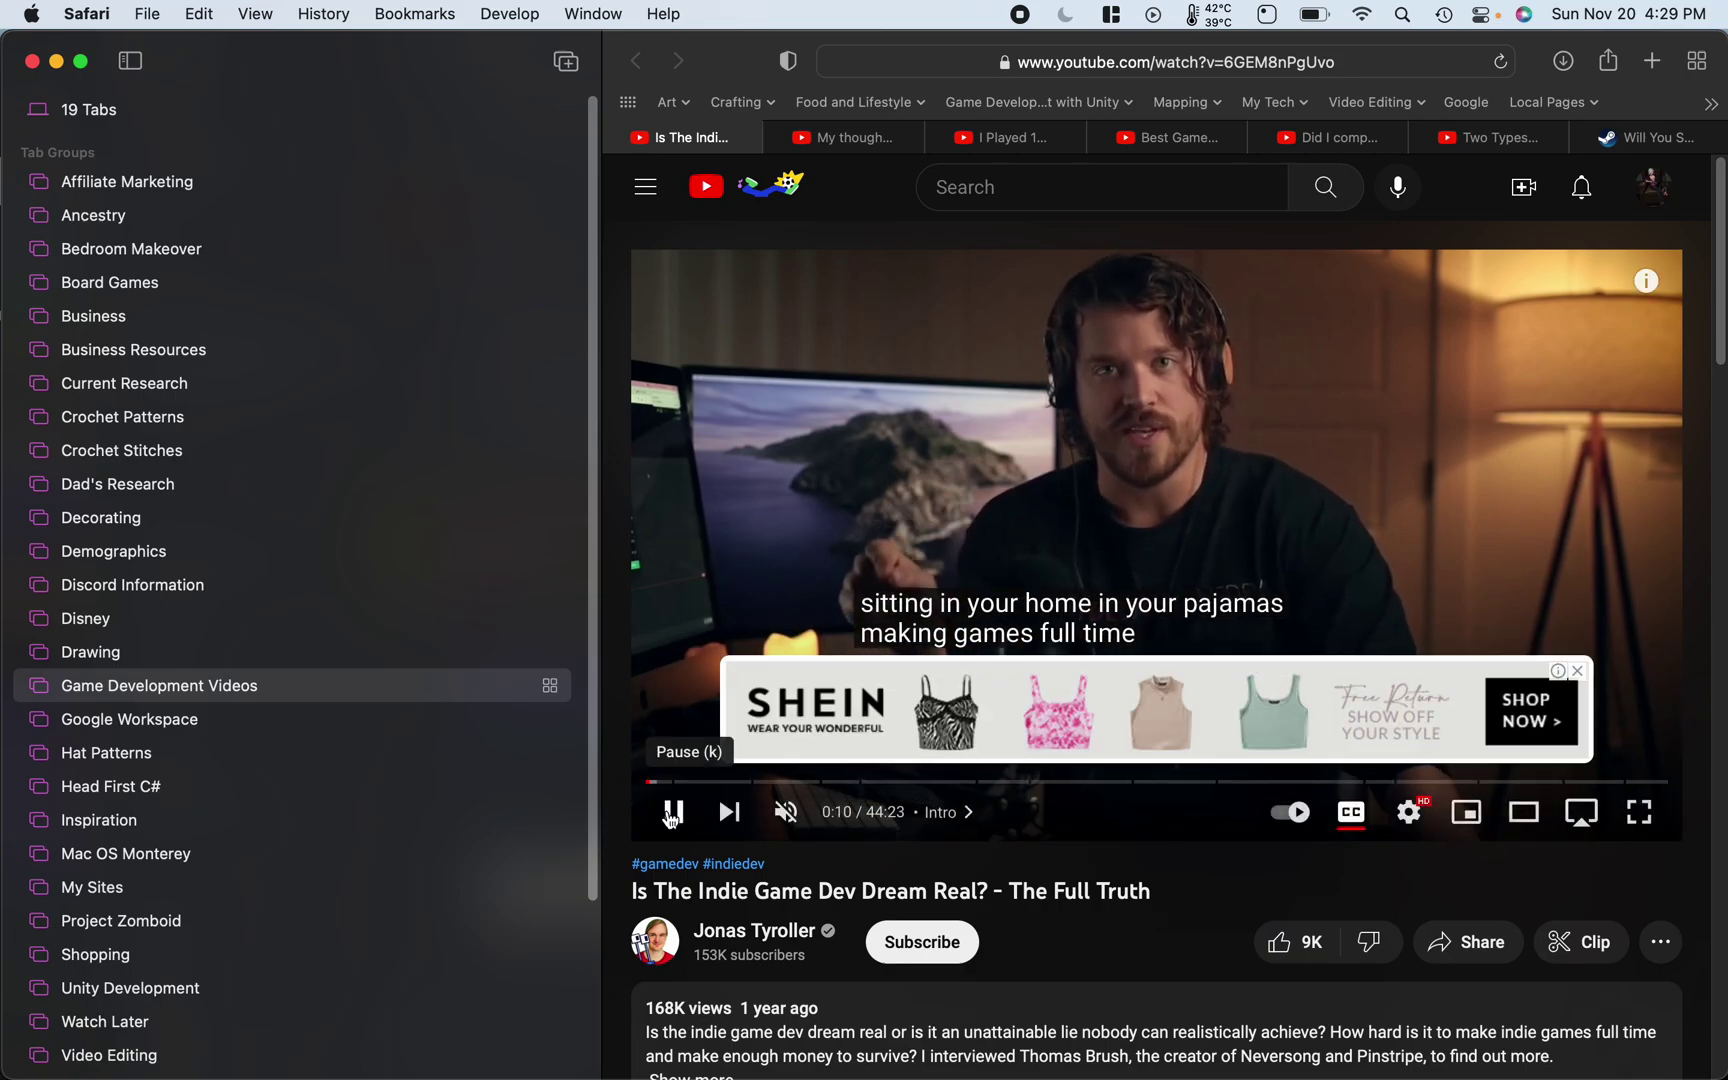
left_click(673, 812)
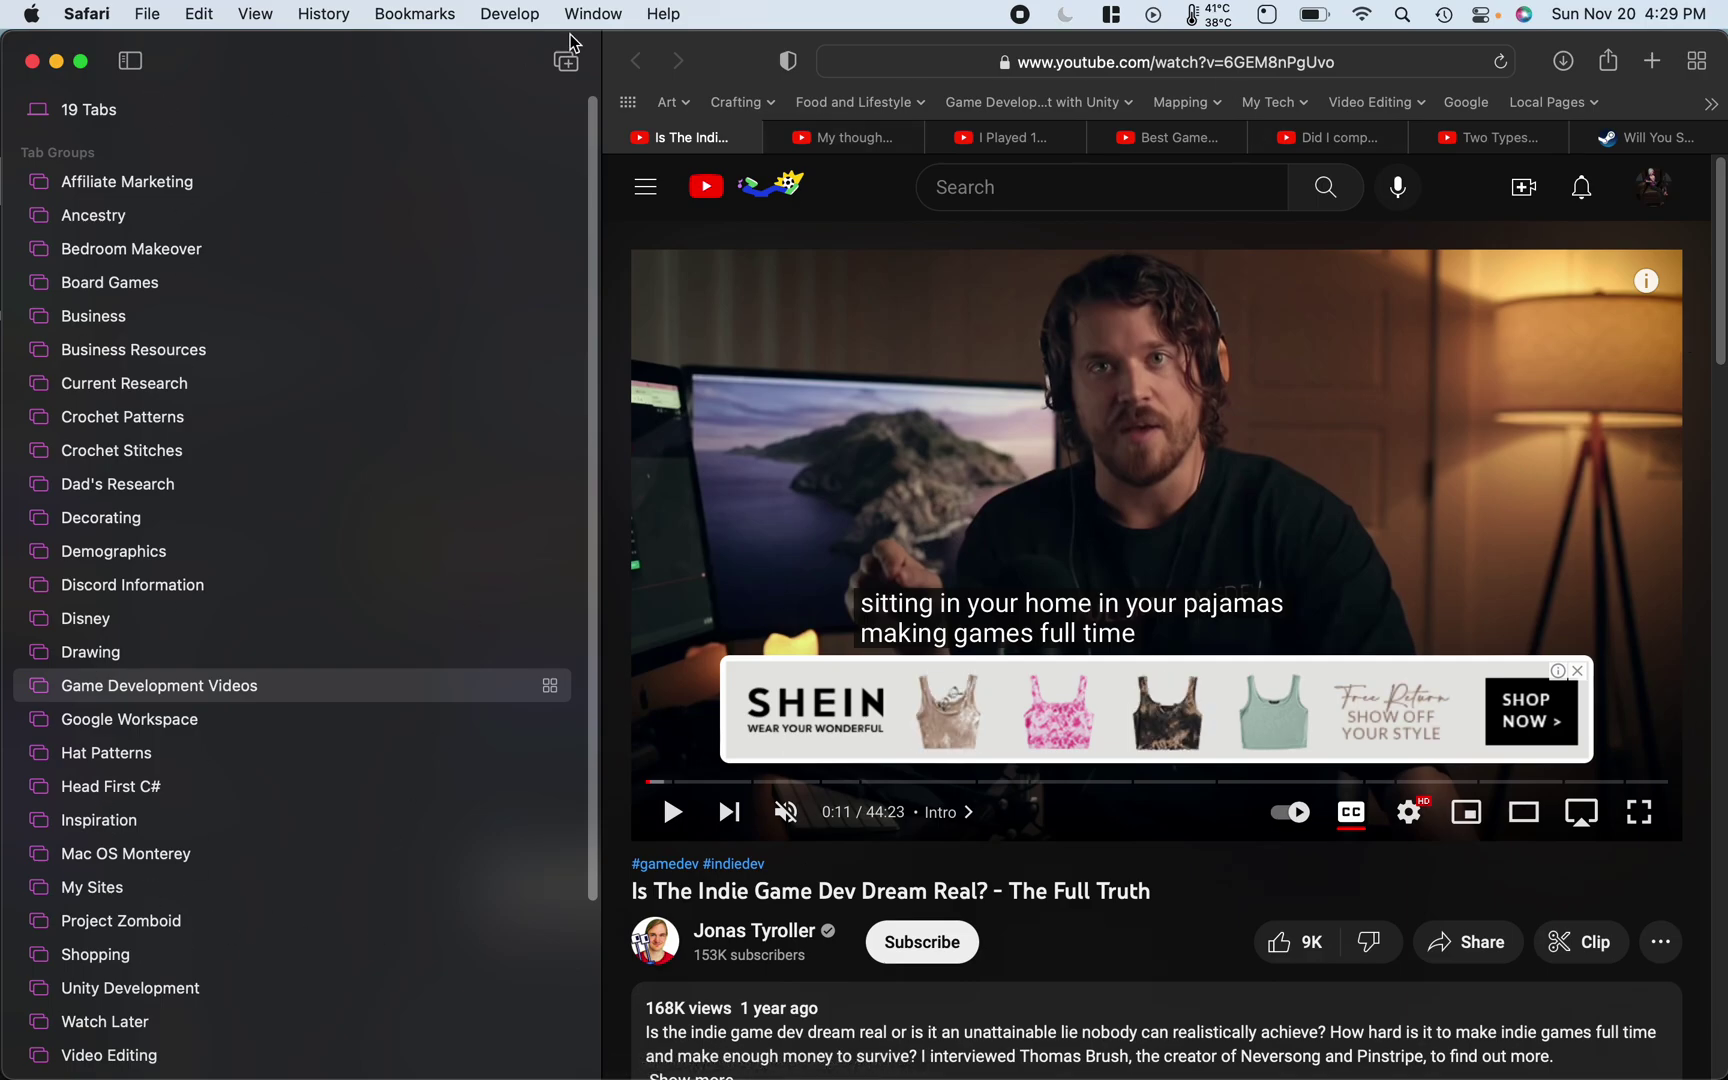
left_click(131, 62)
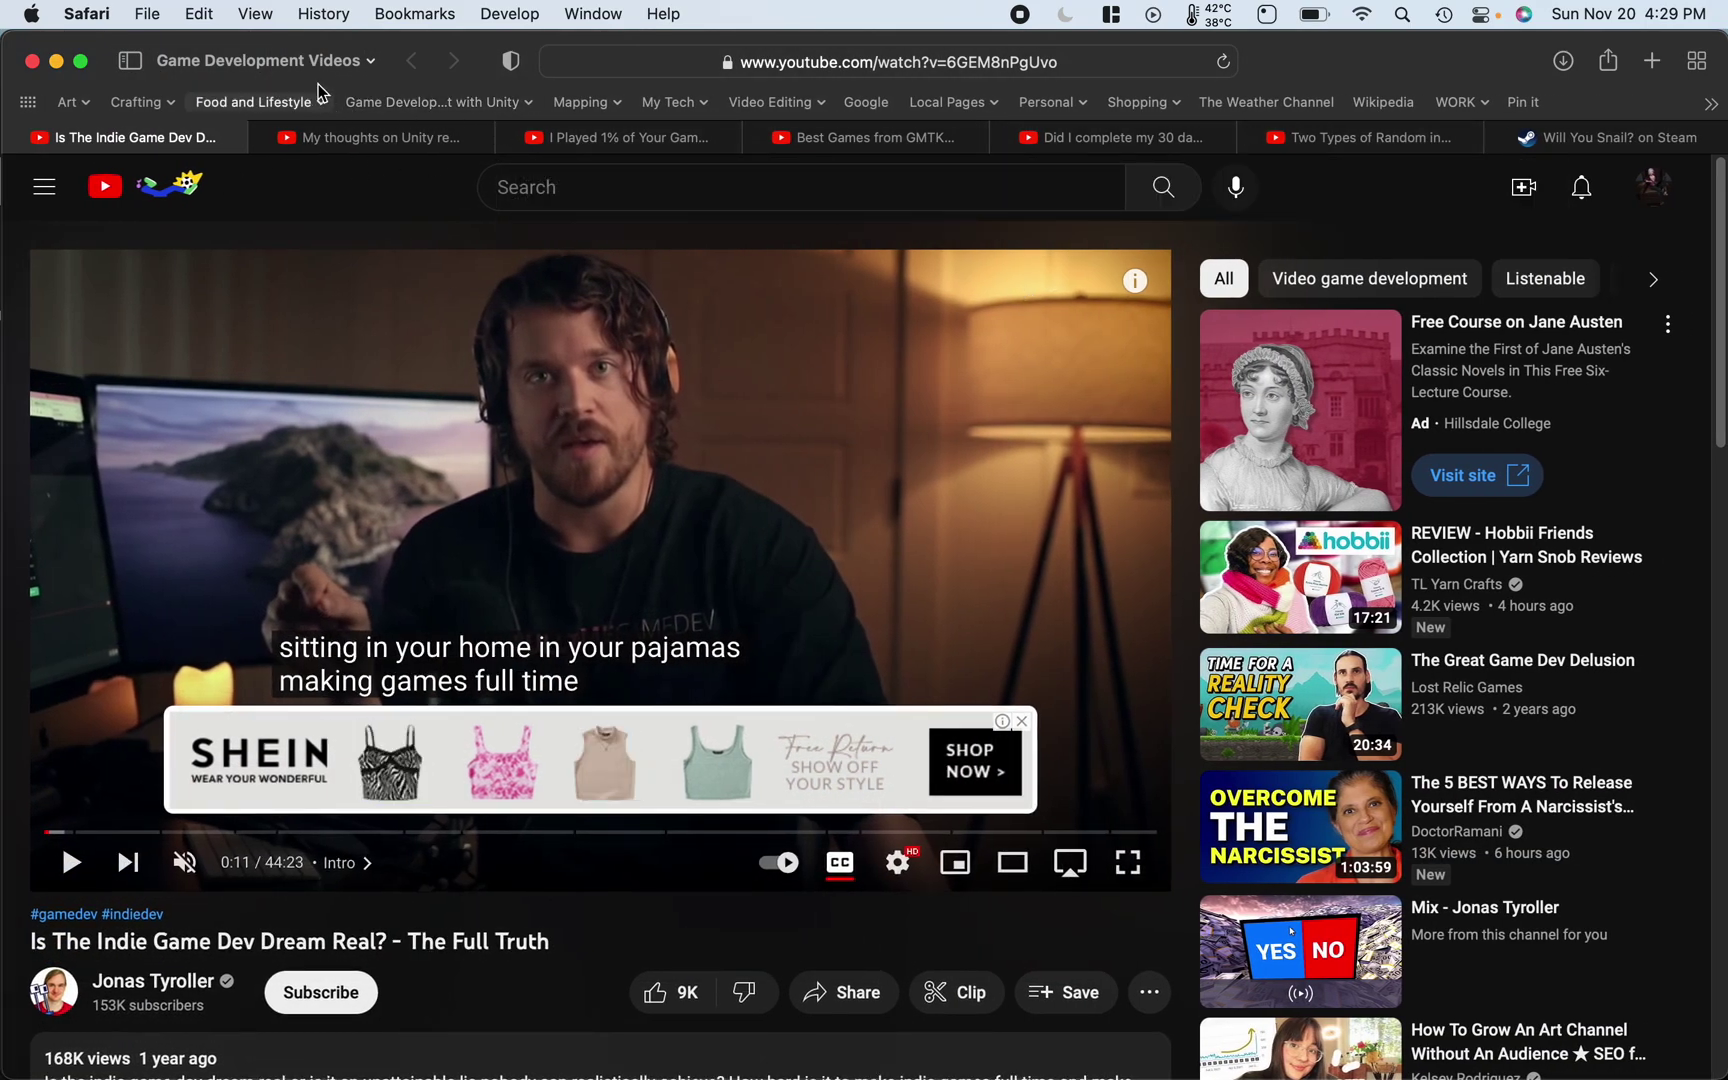
left_click(369, 61)
left_click(310, 106)
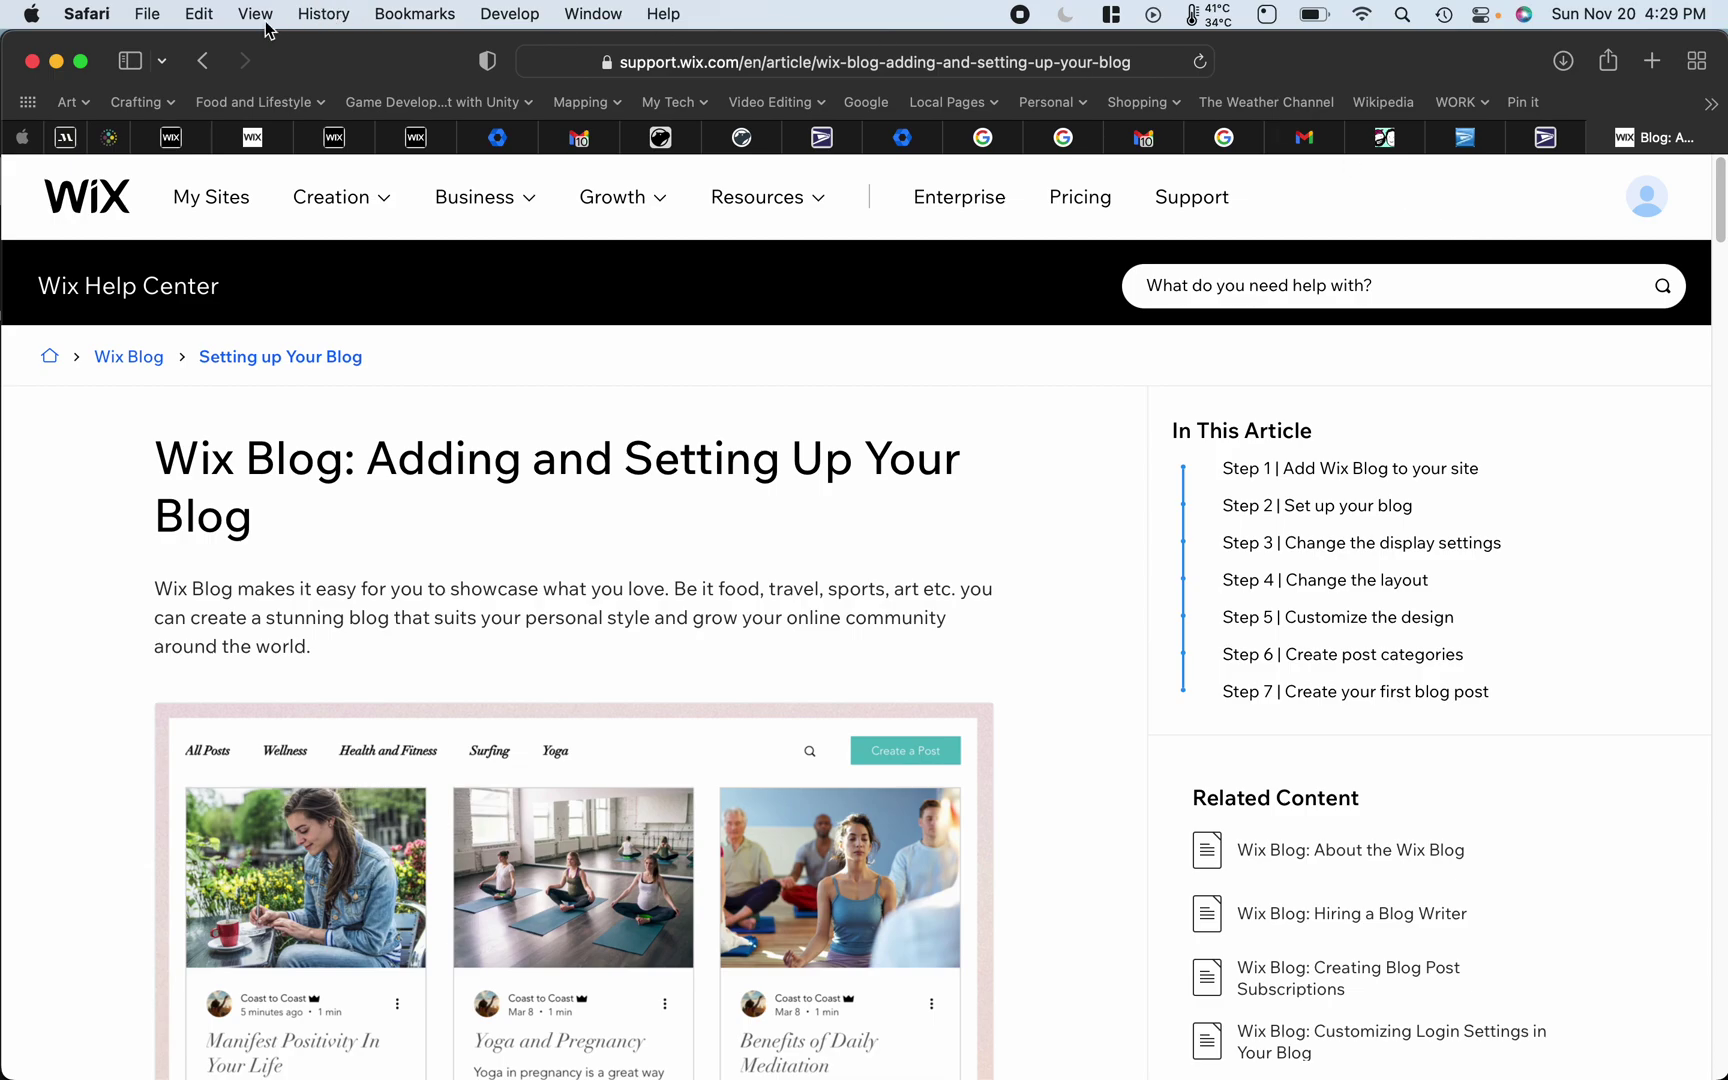
left_click(162, 61)
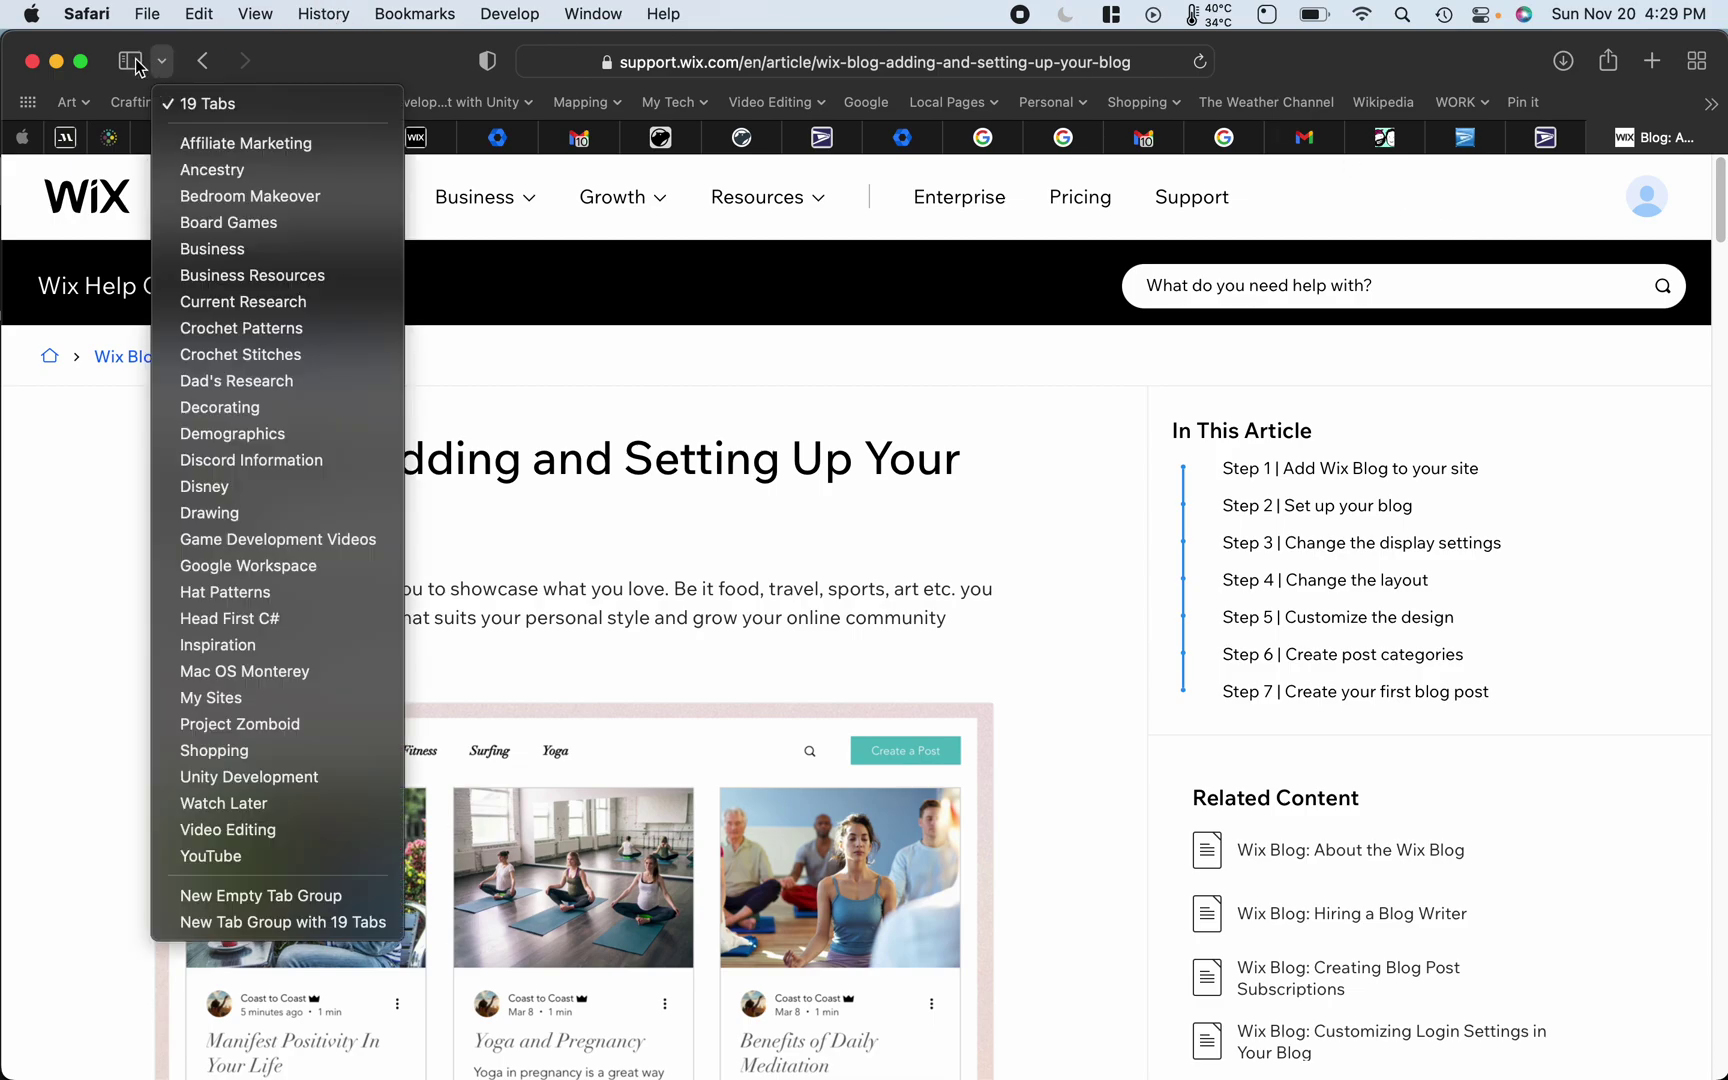
- Show the tab groups sidebar beside the Wix Blog help article
left_click(130, 62)
left_click(130, 62)
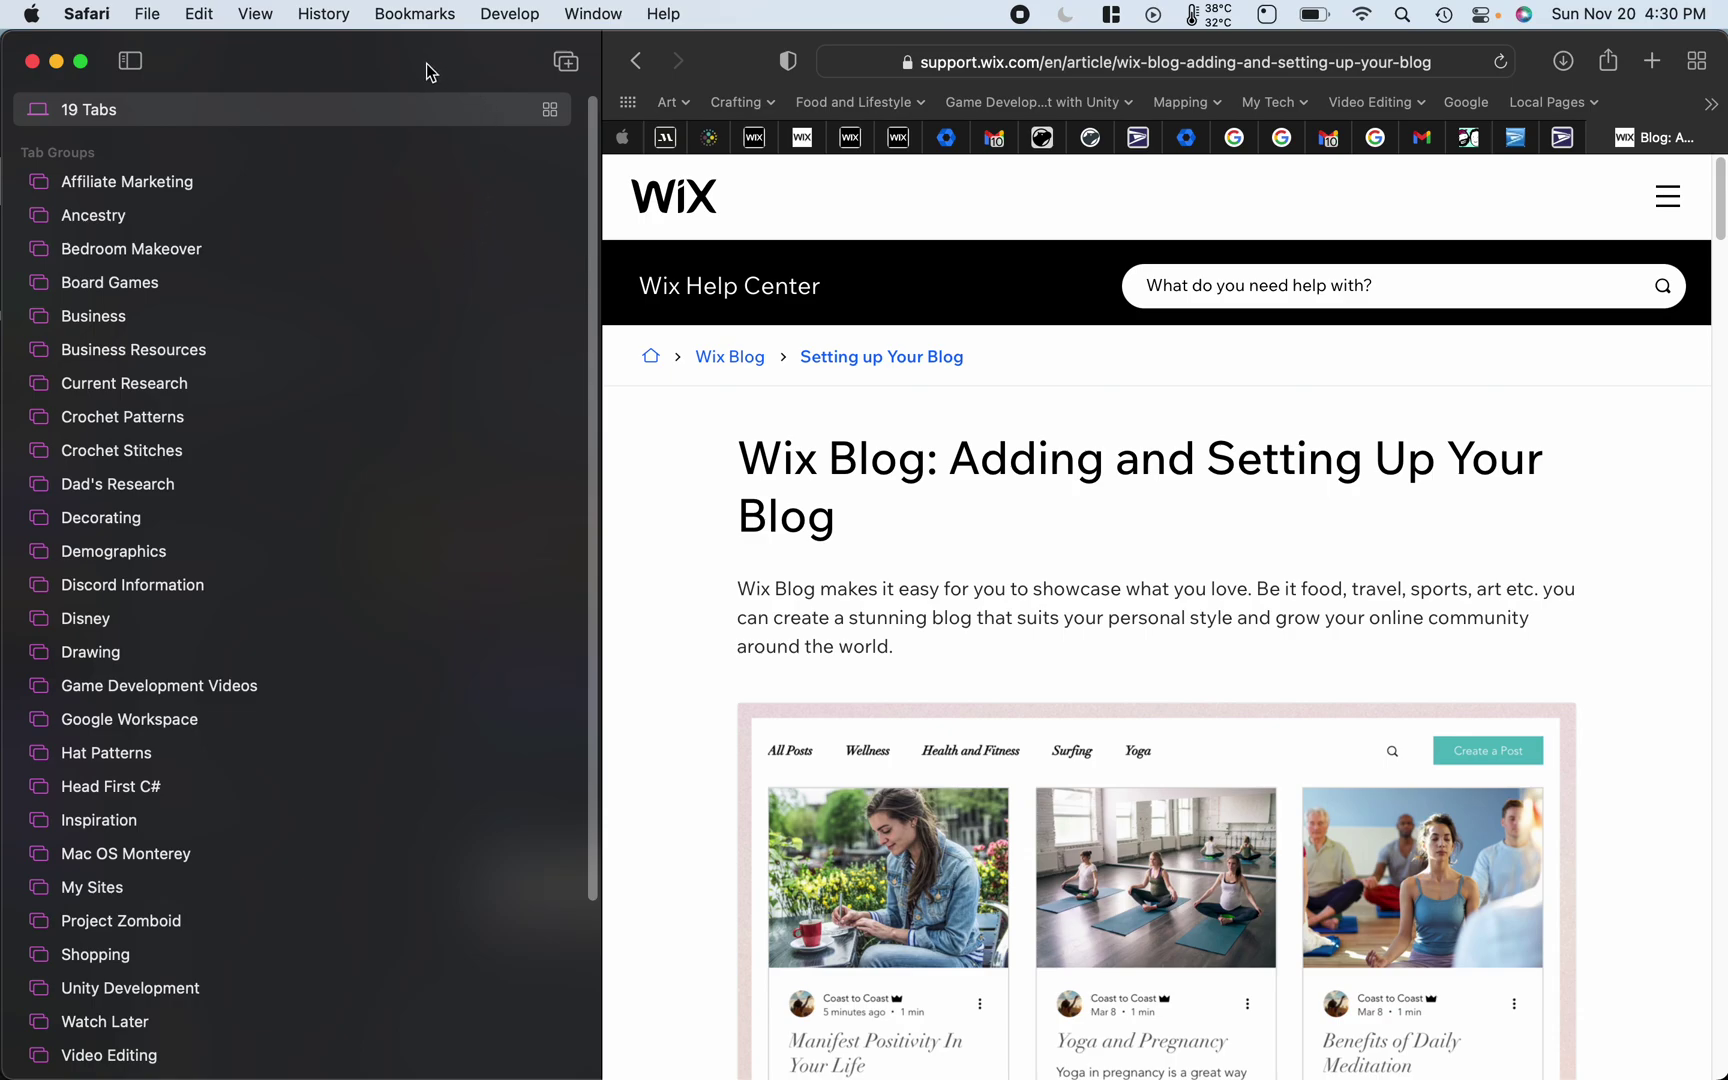
left_click(136, 66)
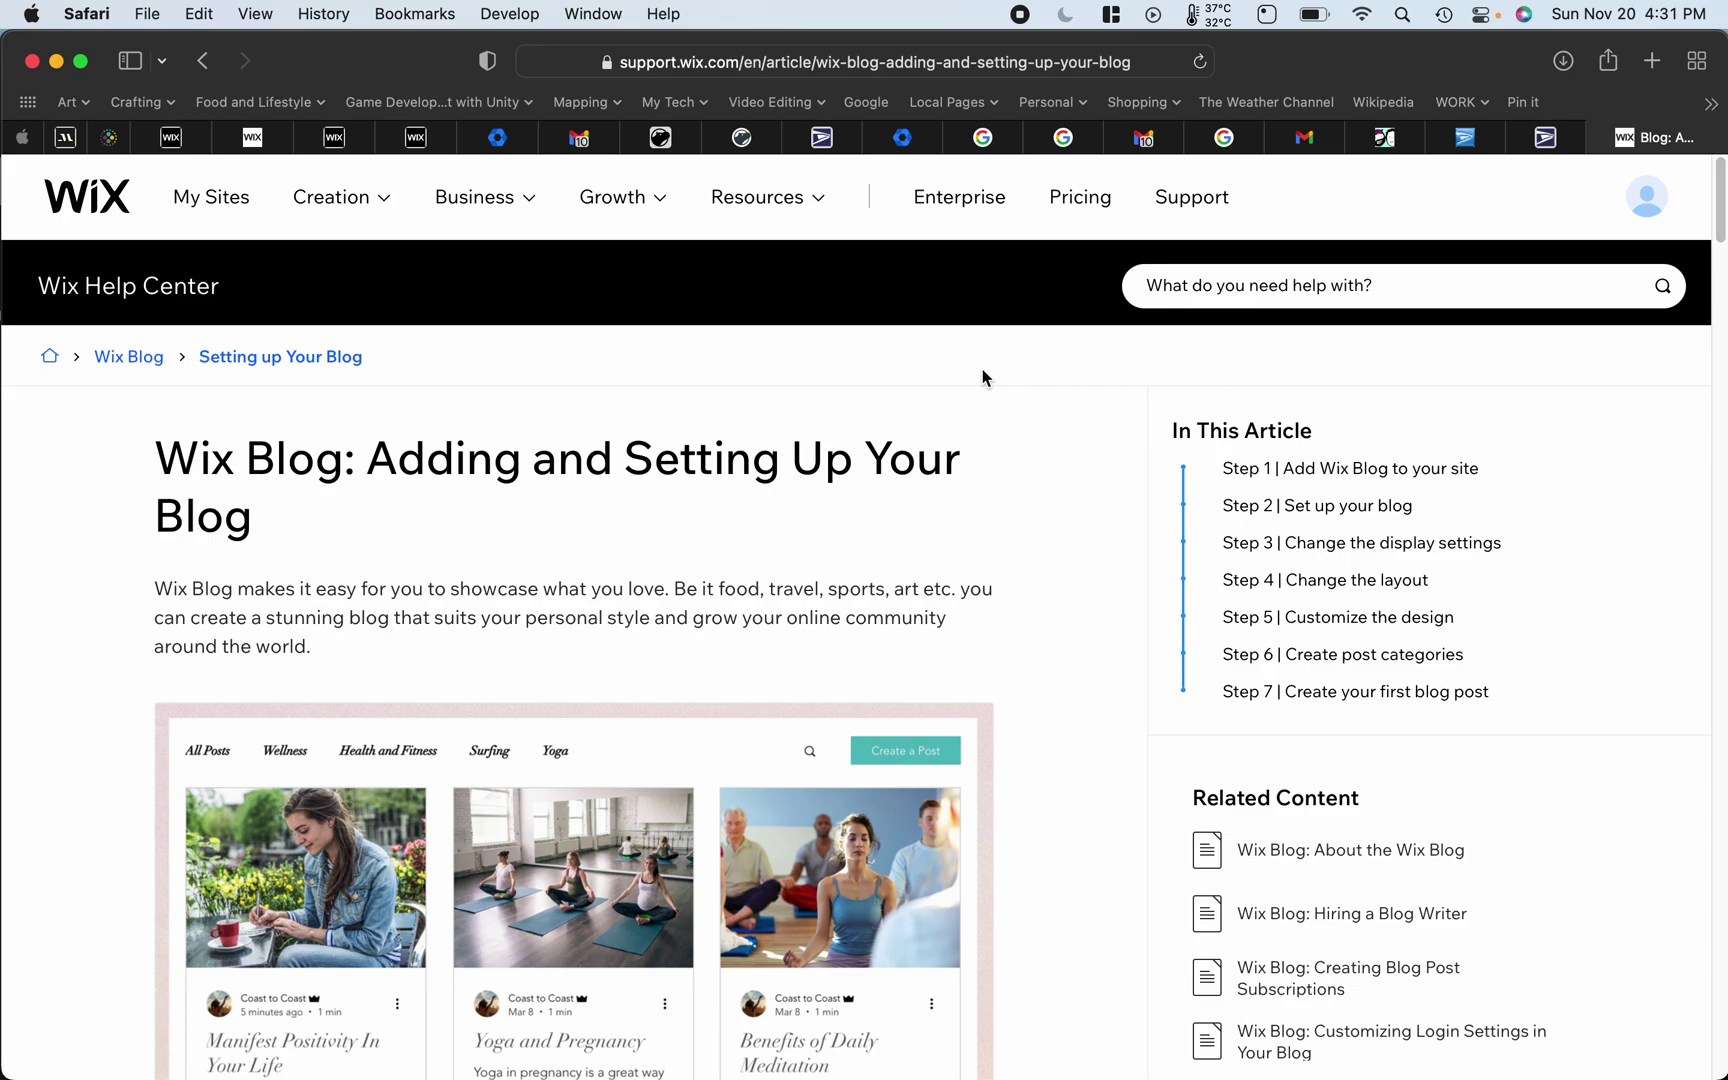
left_click(130, 61)
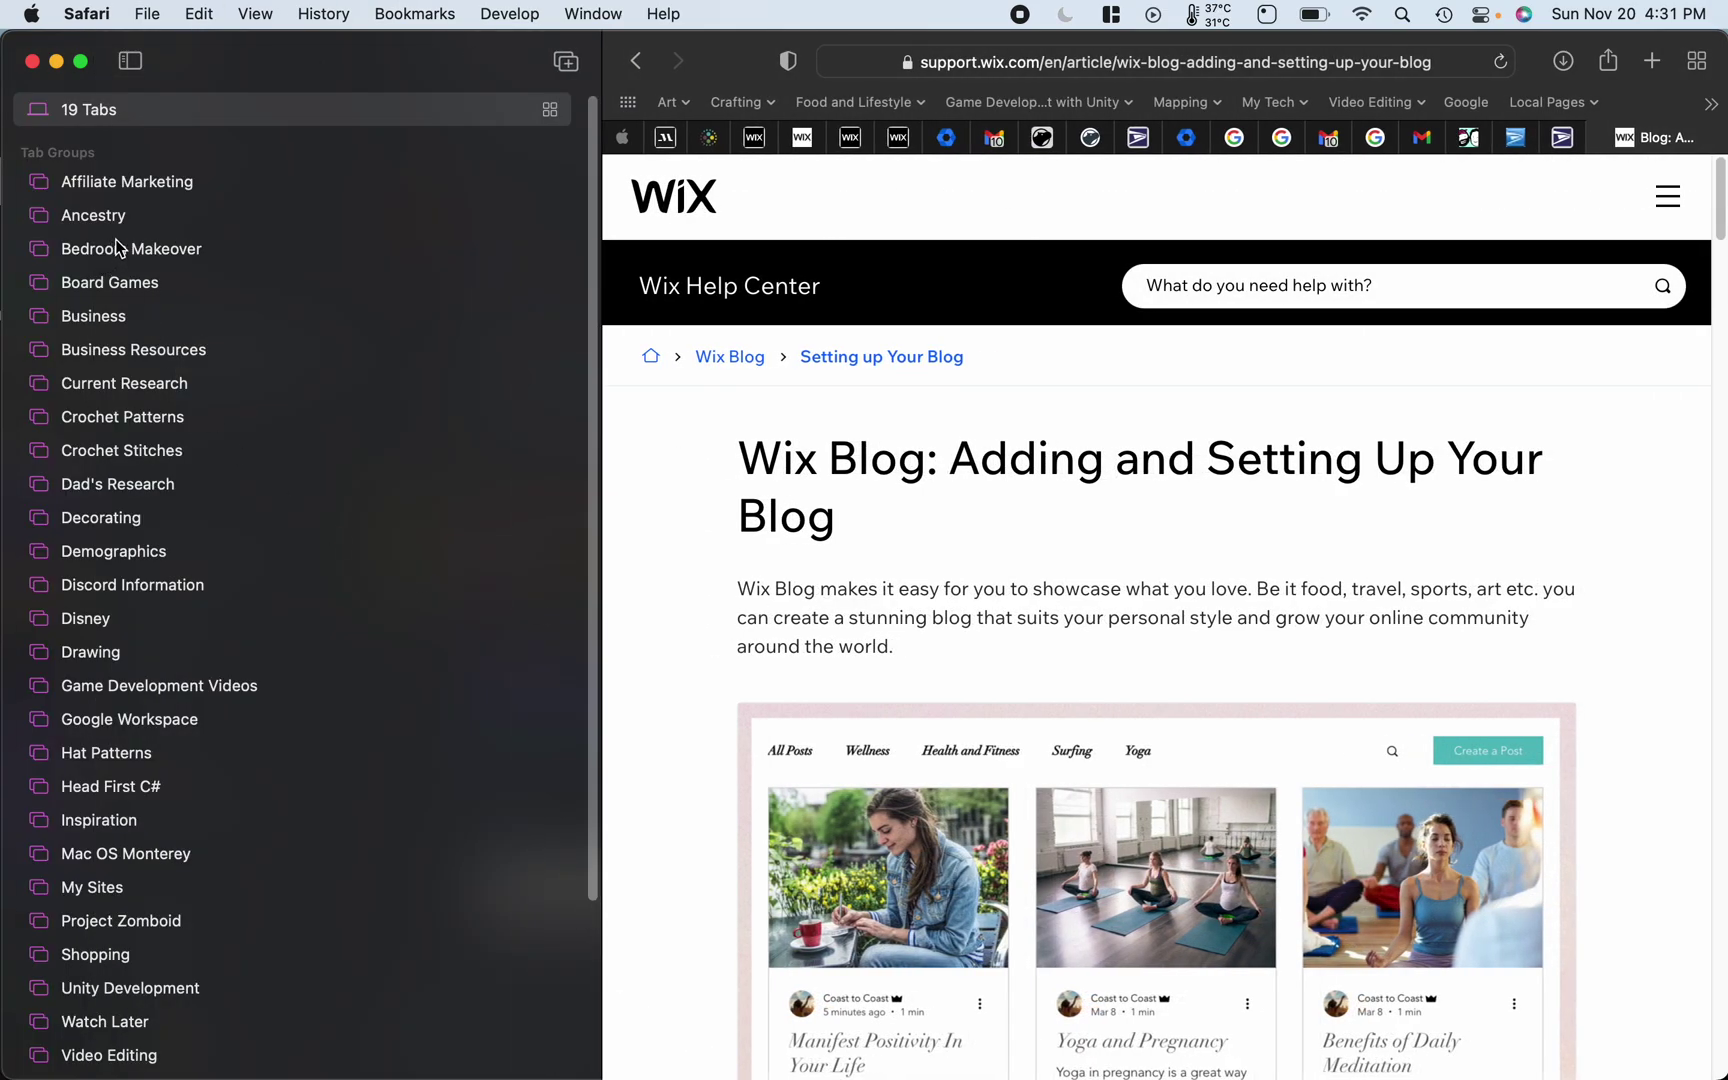